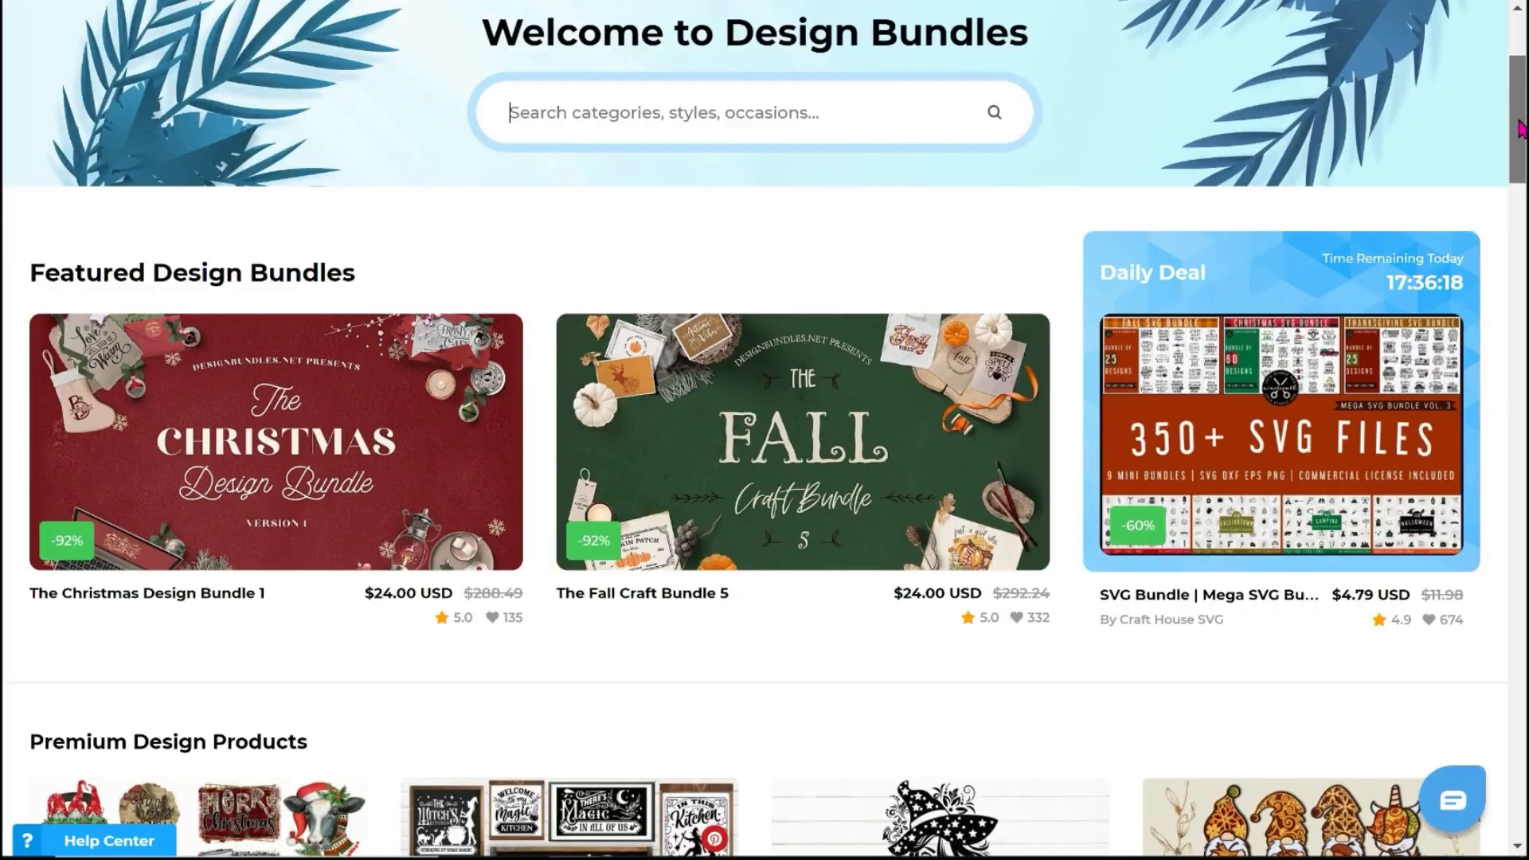
Browse the Design Bundles home page and open its free designs section
{"action": "left_click_drag", "start_coordinate": [1521, 127], "coordinate": [1522, 151]}
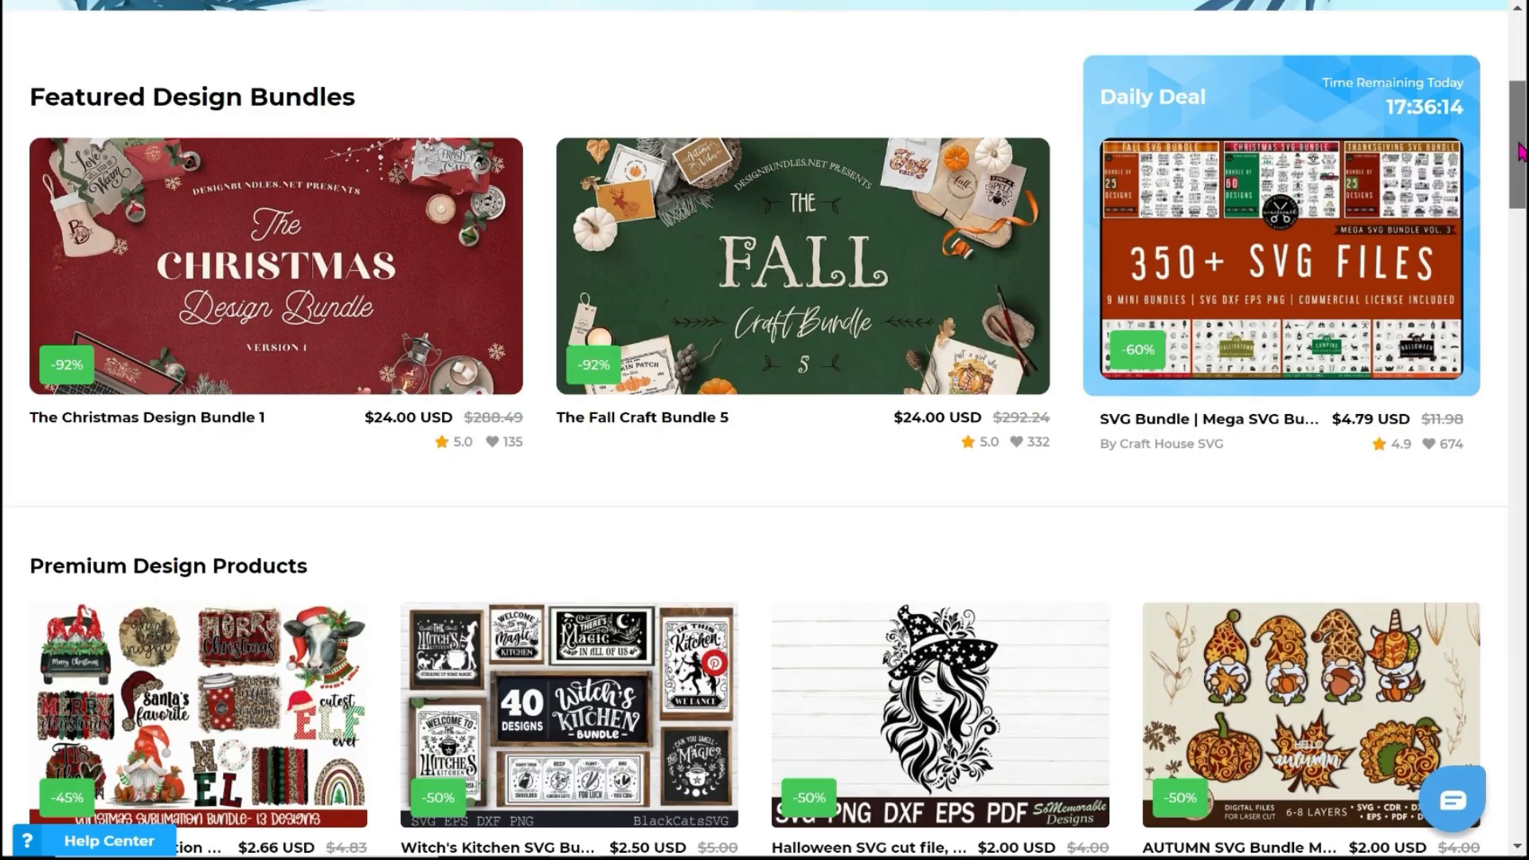
{"action": "left_click_drag", "start_coordinate": [1519, 144], "coordinate": [1523, 139]}
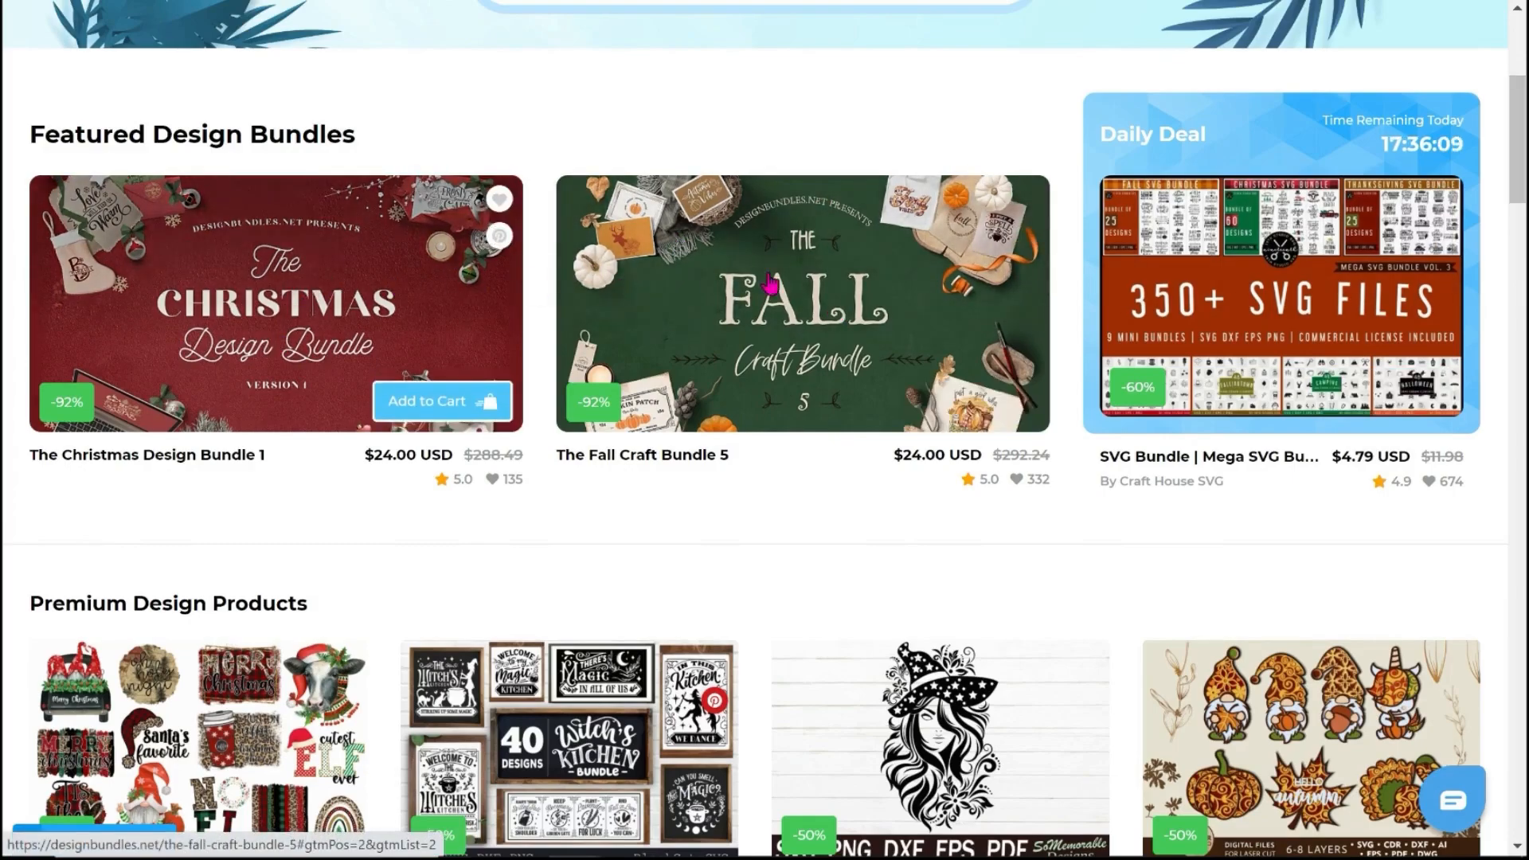
{"action": "left_click_drag", "start_coordinate": [1524, 151], "coordinate": [1523, 91]}
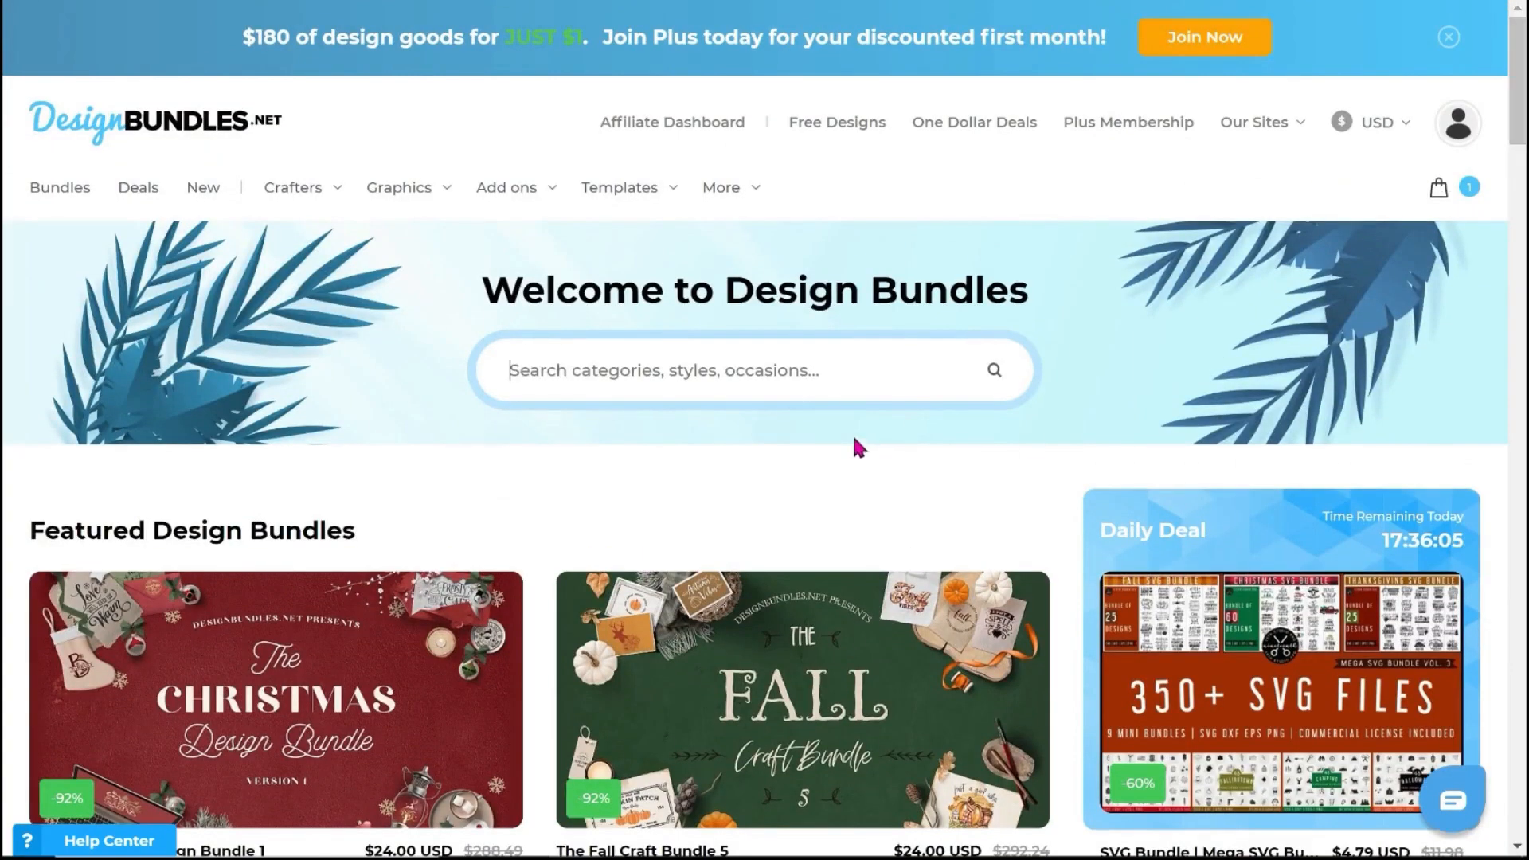
{"action": "left_click", "coordinate": [849, 130]}
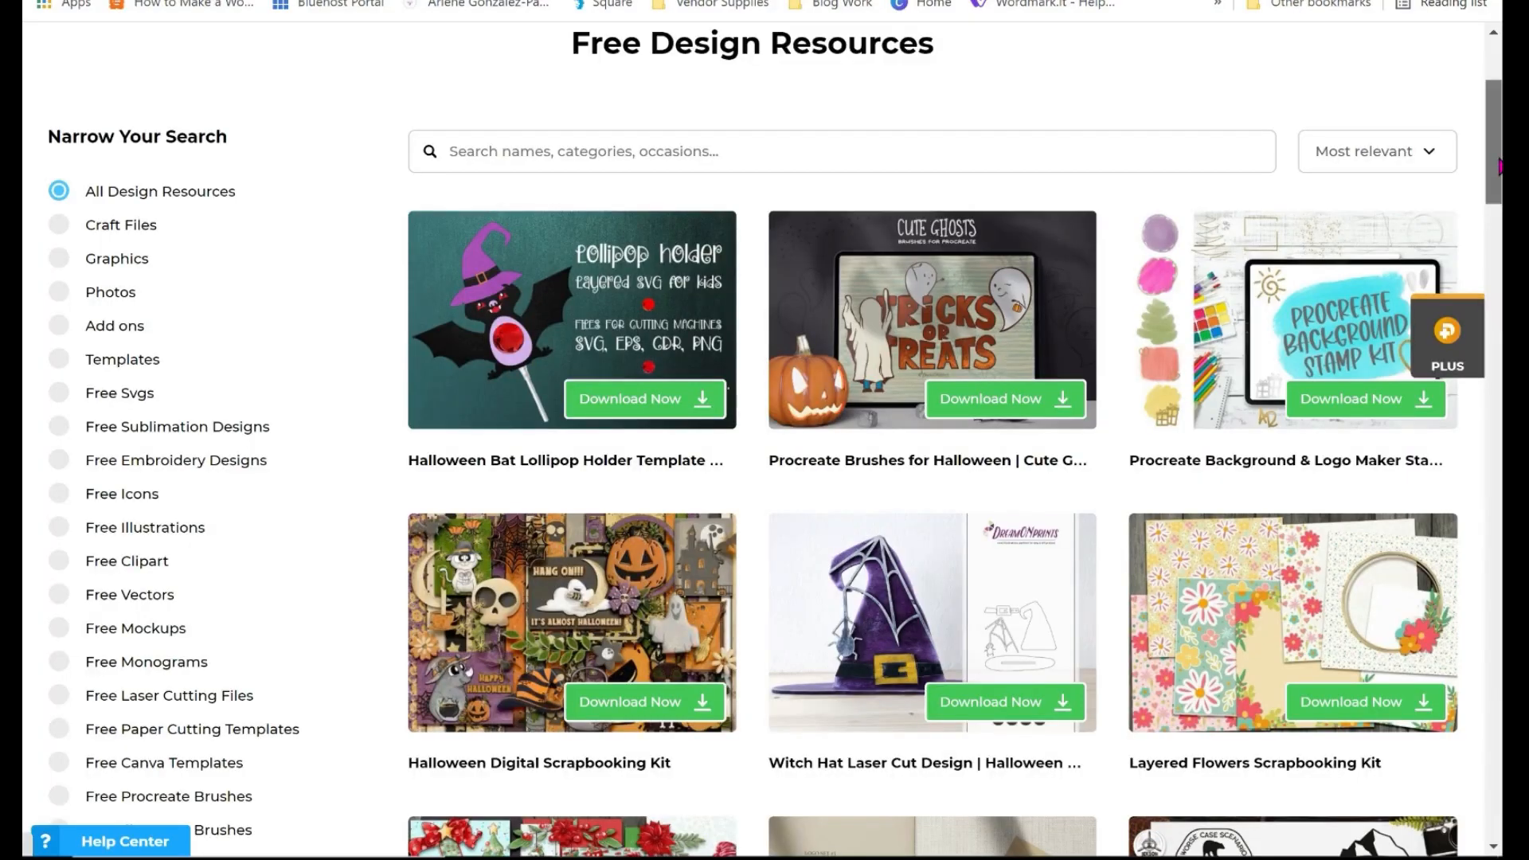
Find the Beauty Woman In Messy Bun design among the free SVG resources and download it, confirming the download
{"action": "mouse_move", "coordinate": [1494, 142]}
{"action": "left_mouse_down"}
{"action": "mouse_move", "coordinate": [1493, 179]}
{"action": "mouse_move", "coordinate": [1493, 129]}
{"action": "left_mouse_up"}
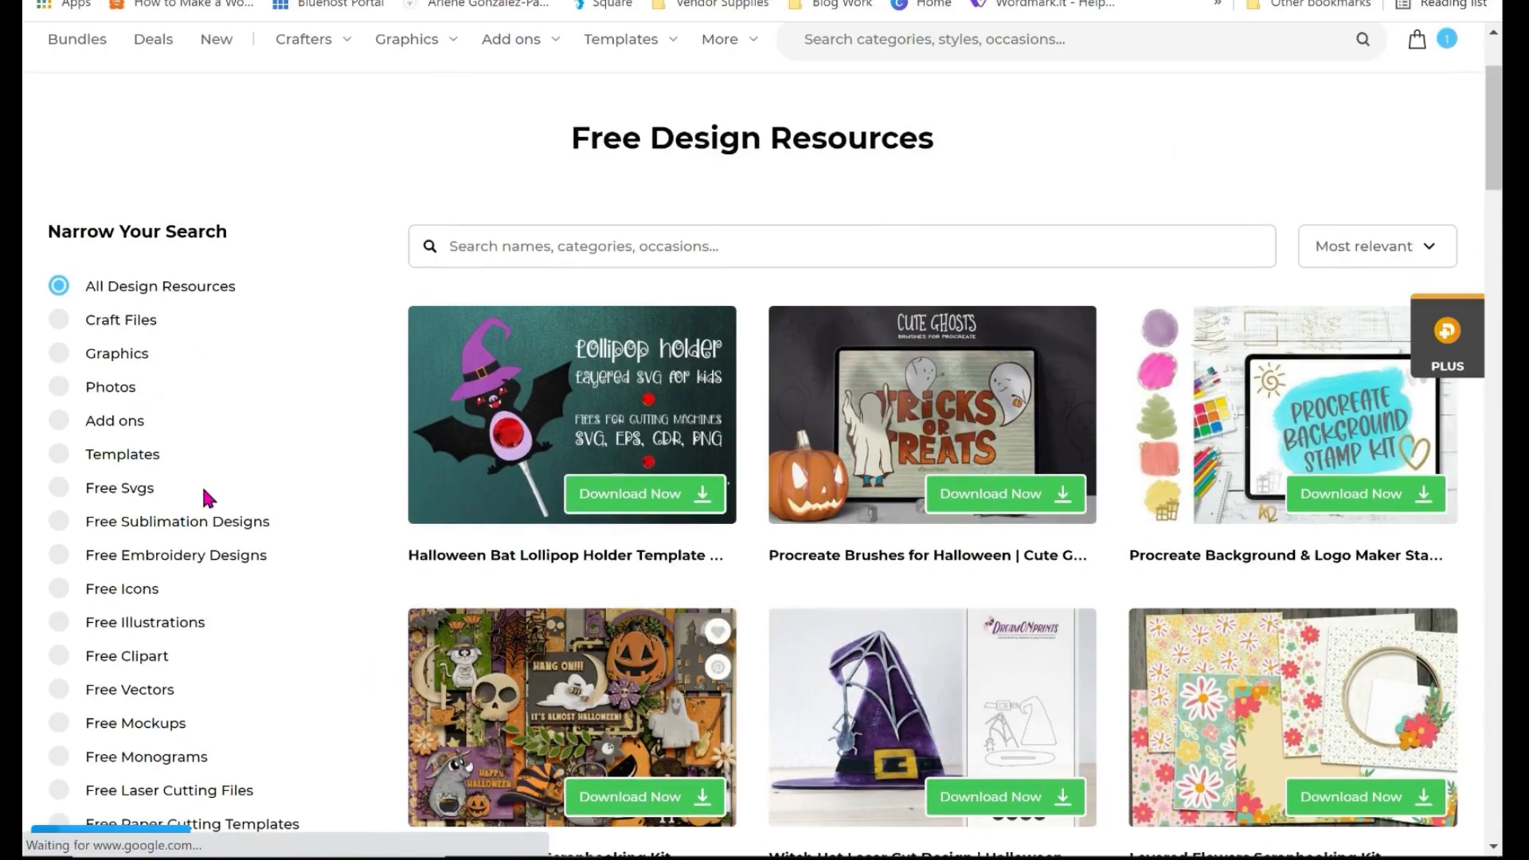
{"action": "left_click_drag", "start_coordinate": [1494, 177], "coordinate": [1501, 599]}
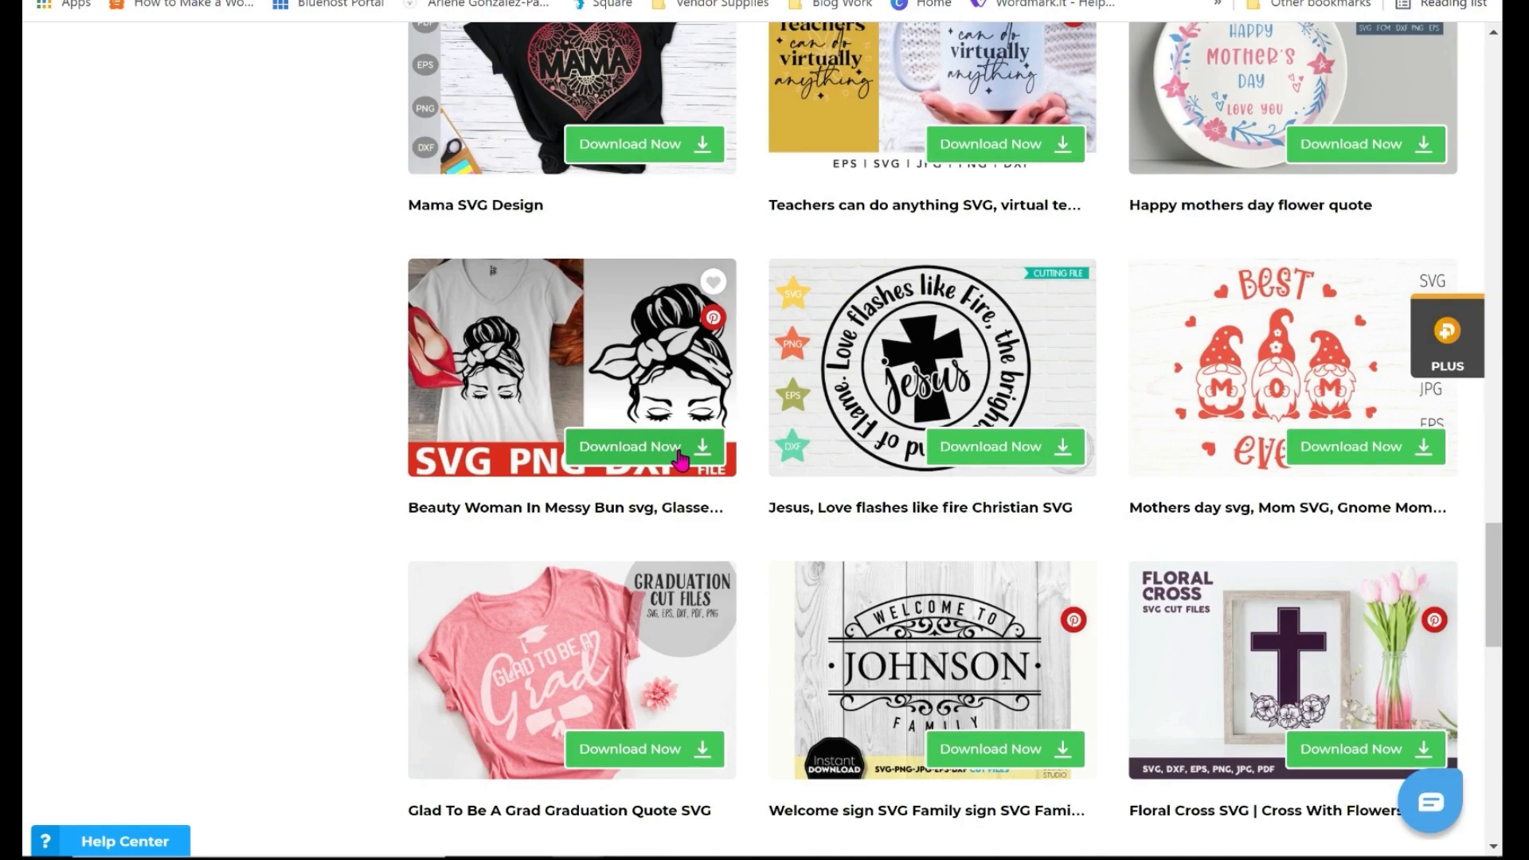
{"action": "left_click", "coordinate": [637, 453]}
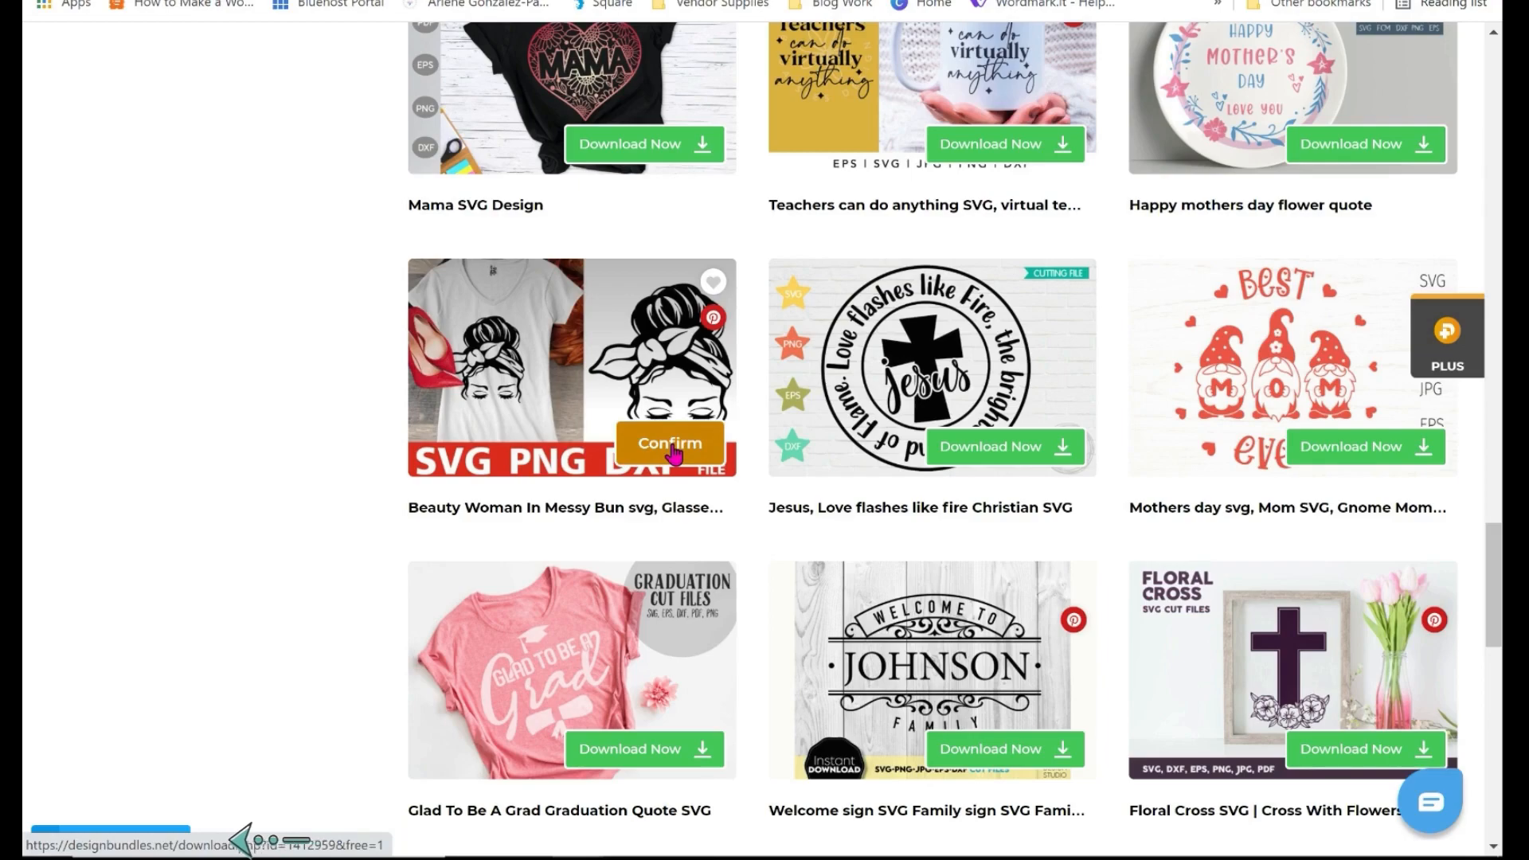
{"action": "left_click", "coordinate": [673, 451]}
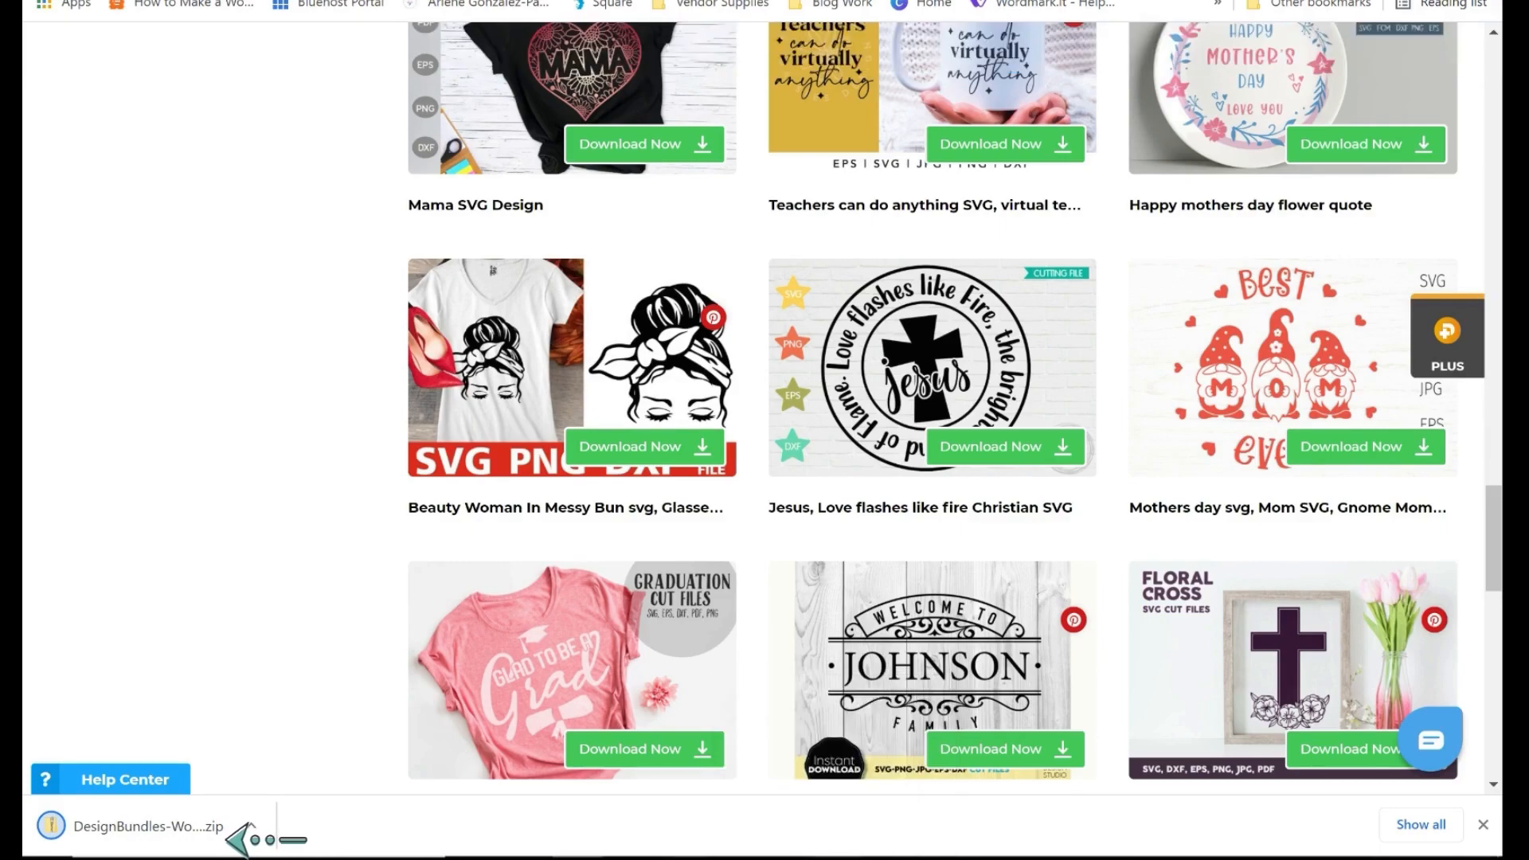
Switch to the Downloads folder in File Explorer and extract the DesignBundles-Woman-In-Messy-Bun-New zip file to the suggested destination
{"action": "left_click", "coordinate": [577, 858]}
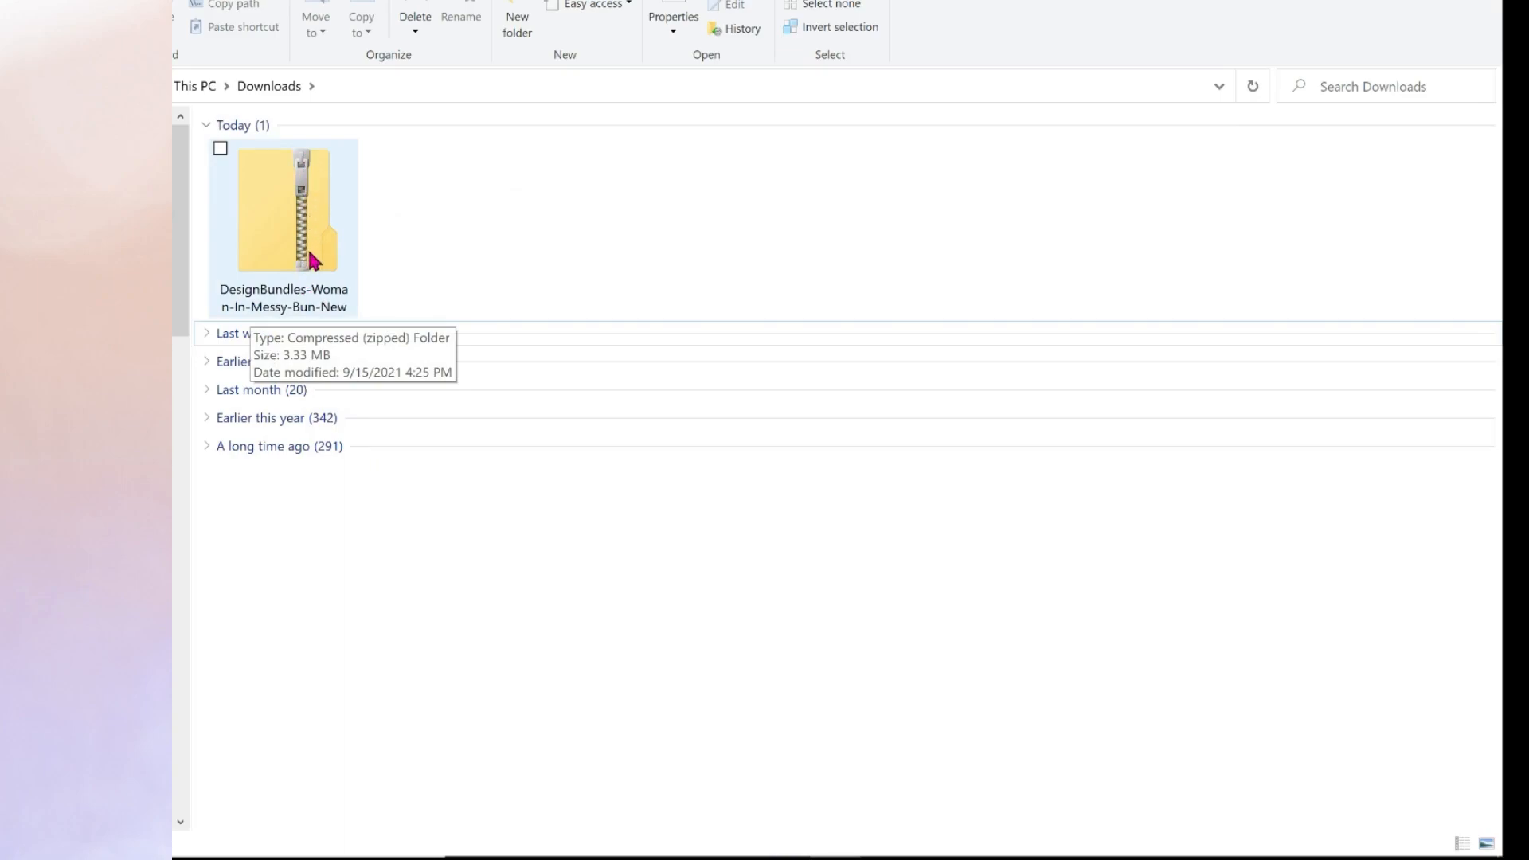
{"action": "right_click", "coordinate": [301, 199]}
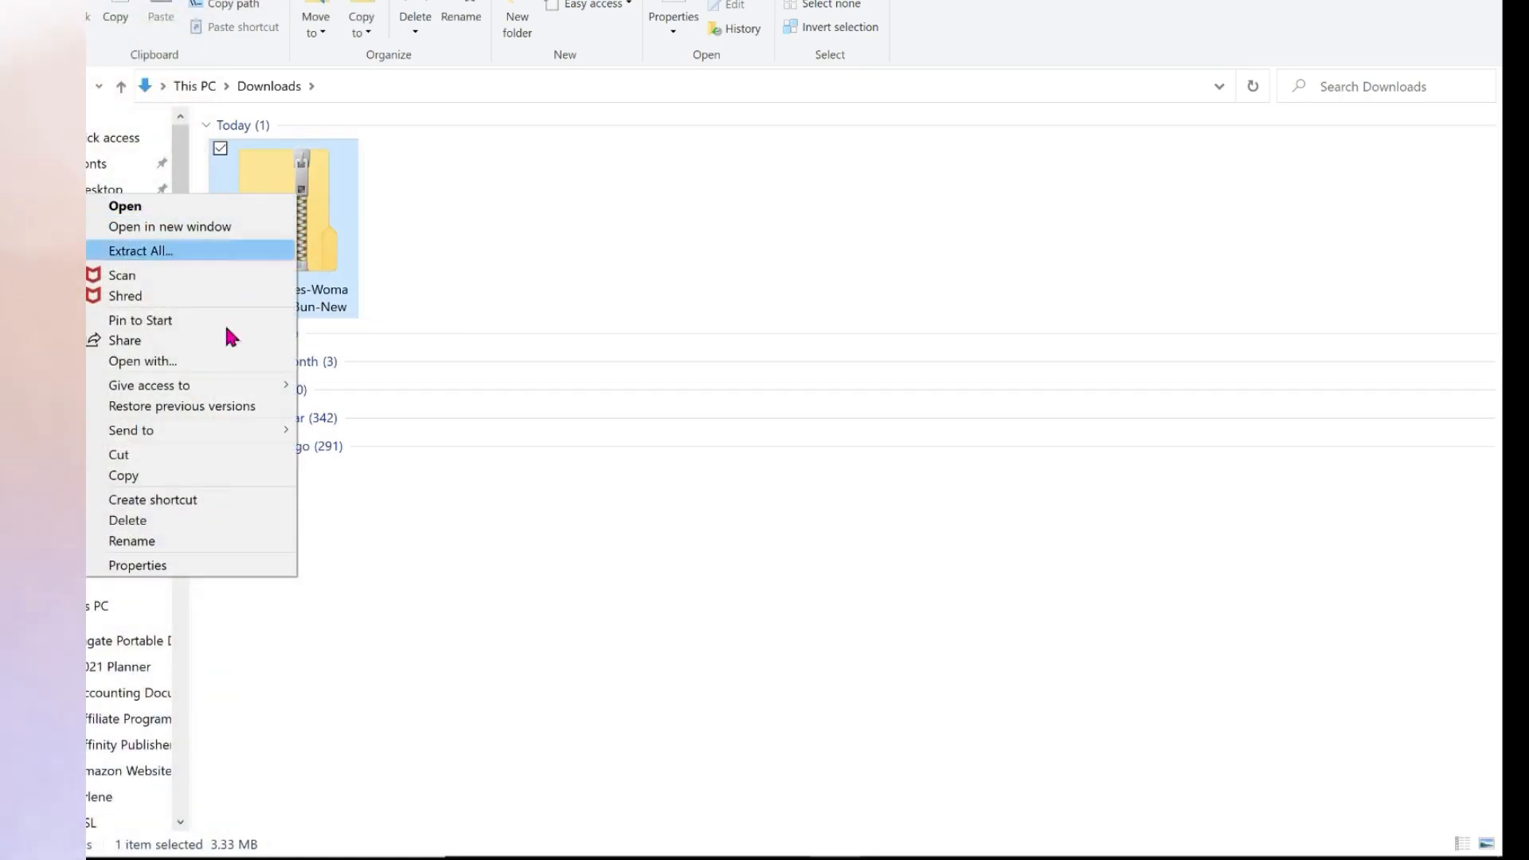
{"action": "left_click", "coordinate": [143, 252]}
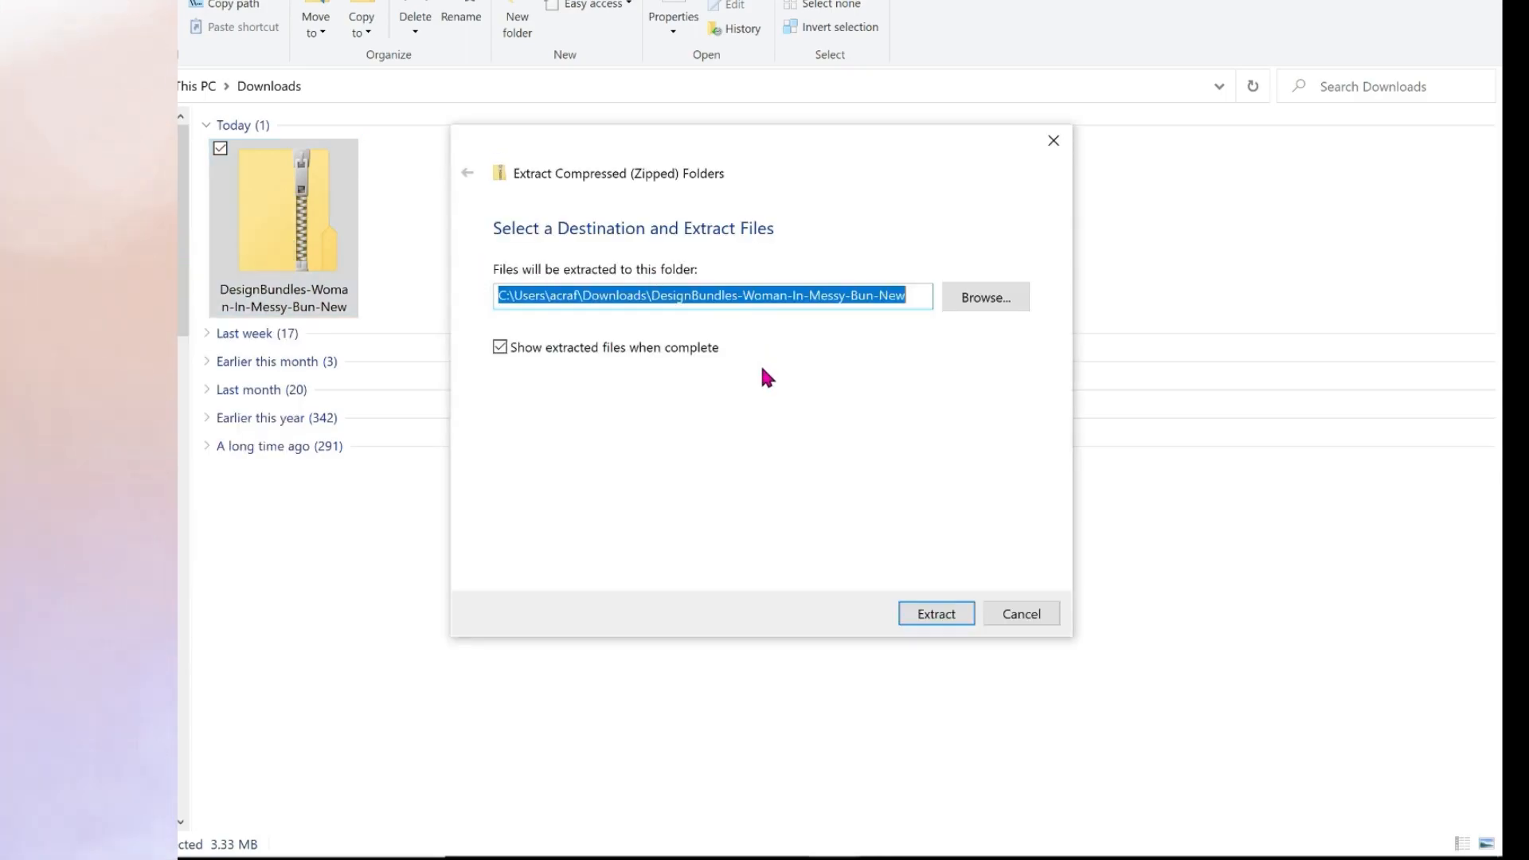
{"action": "left_click", "coordinate": [921, 614]}
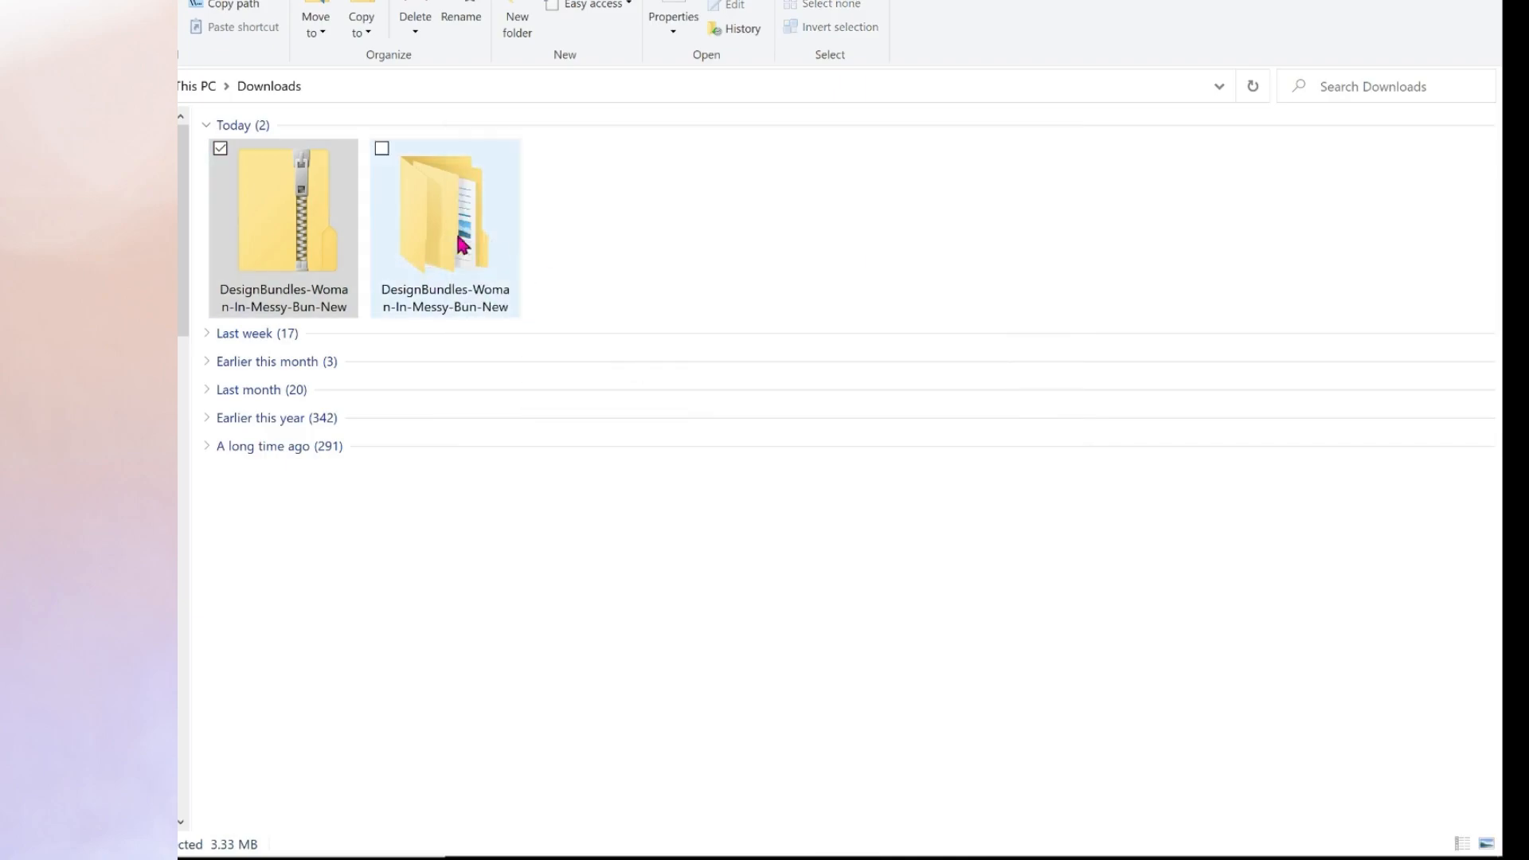
Open the extracted DesignBundles-Woman-In-Messy-Bun-New folder and its inner folder of the same name to examine the included file formats
{"action": "double_click", "coordinate": [448, 233]}
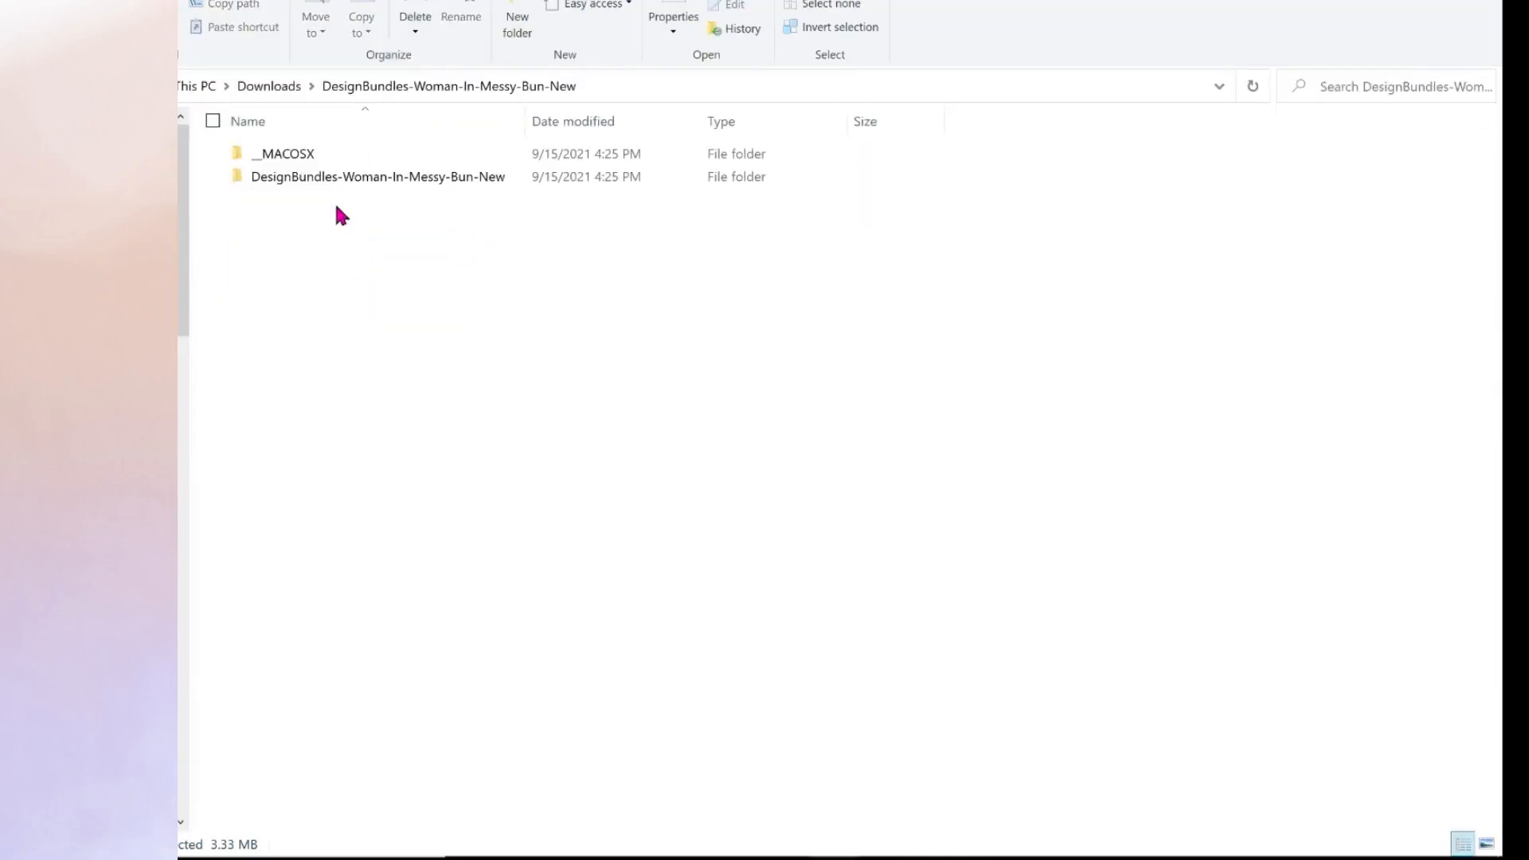
{"action": "left_click", "coordinate": [344, 178]}
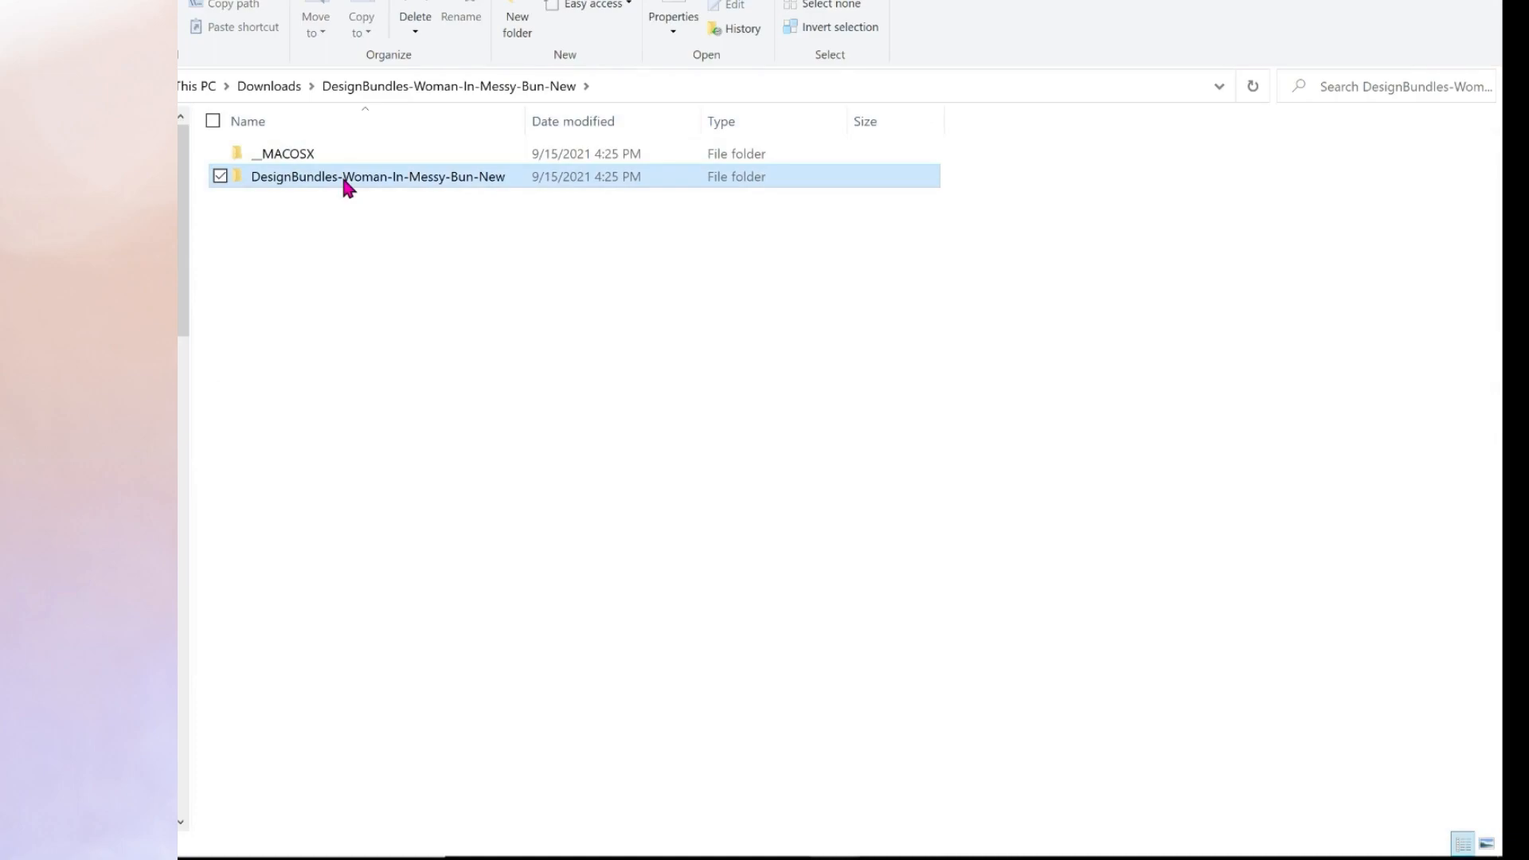
{"action": "double_click", "coordinate": [344, 179]}
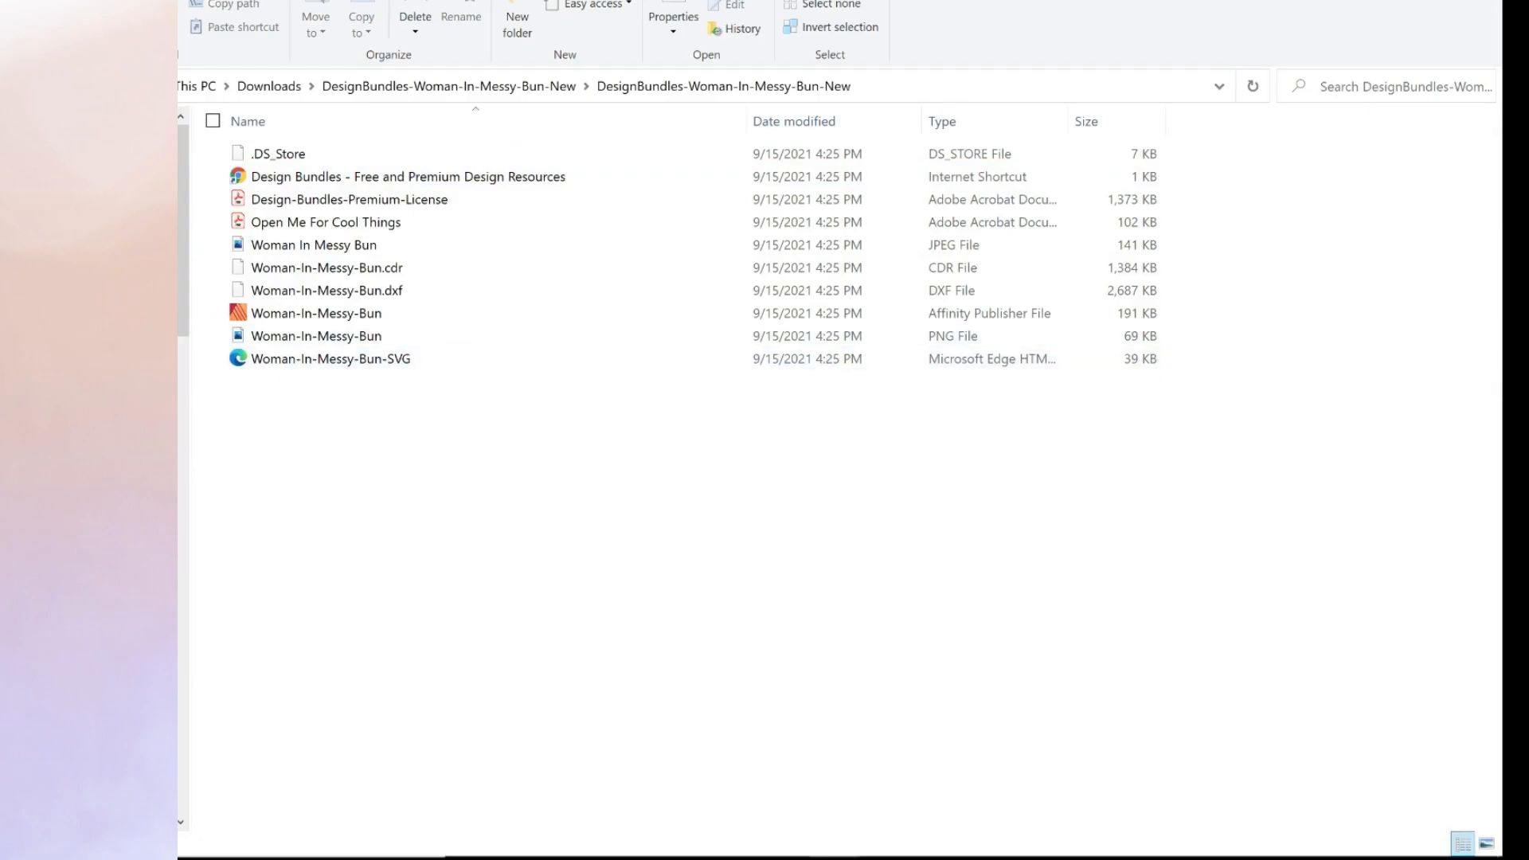
{"action": "key", "text": "alt+Left"}
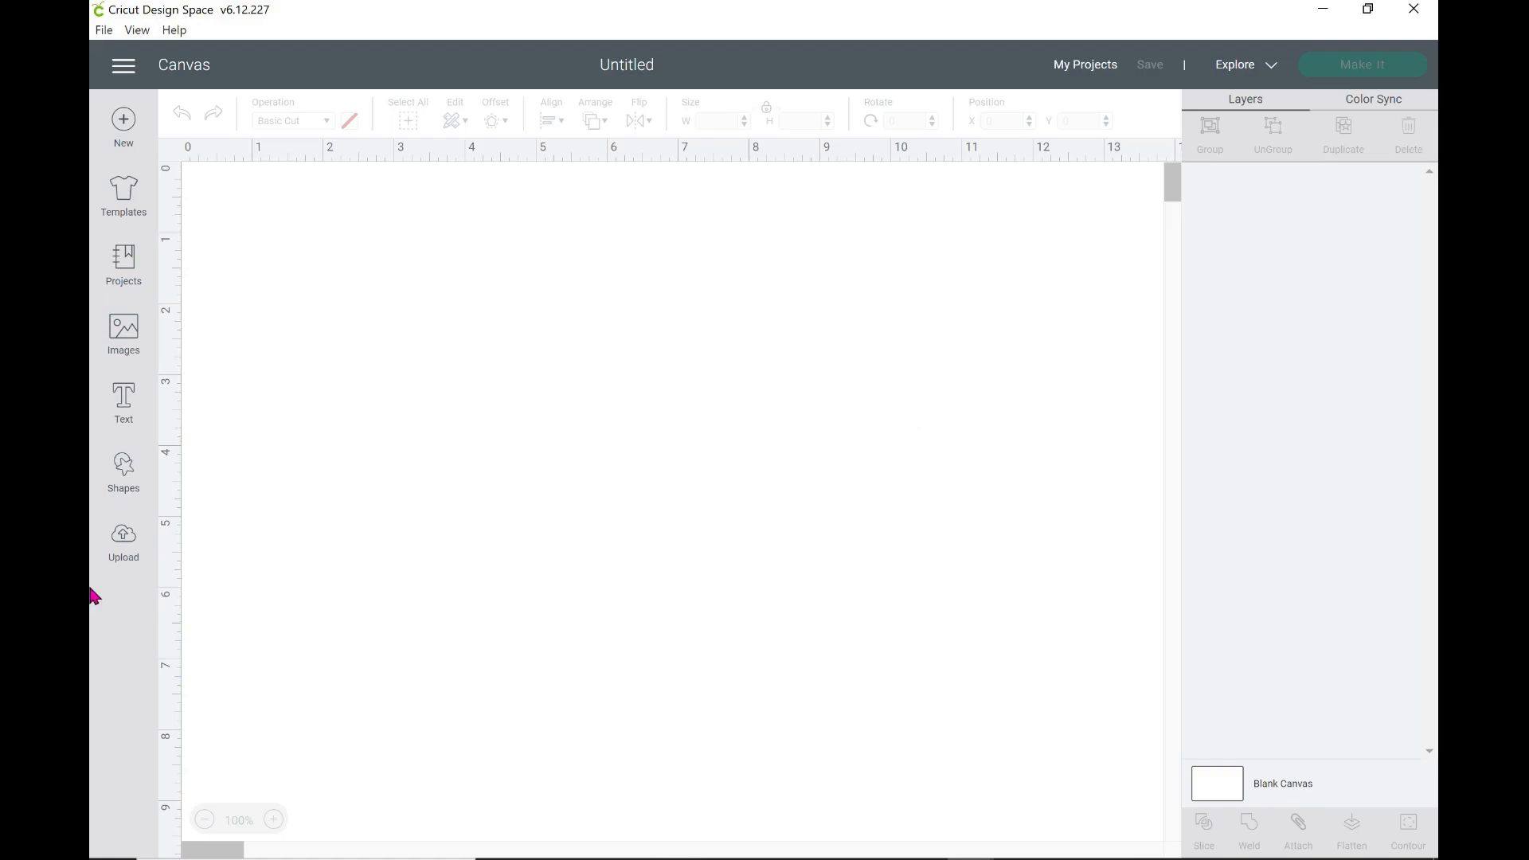
In Cricut Design Space, start an image upload and choose Woman-In-Messy-Bun-SVG from the inner extracted folder in Downloads
{"action": "left_click", "coordinate": [122, 540]}
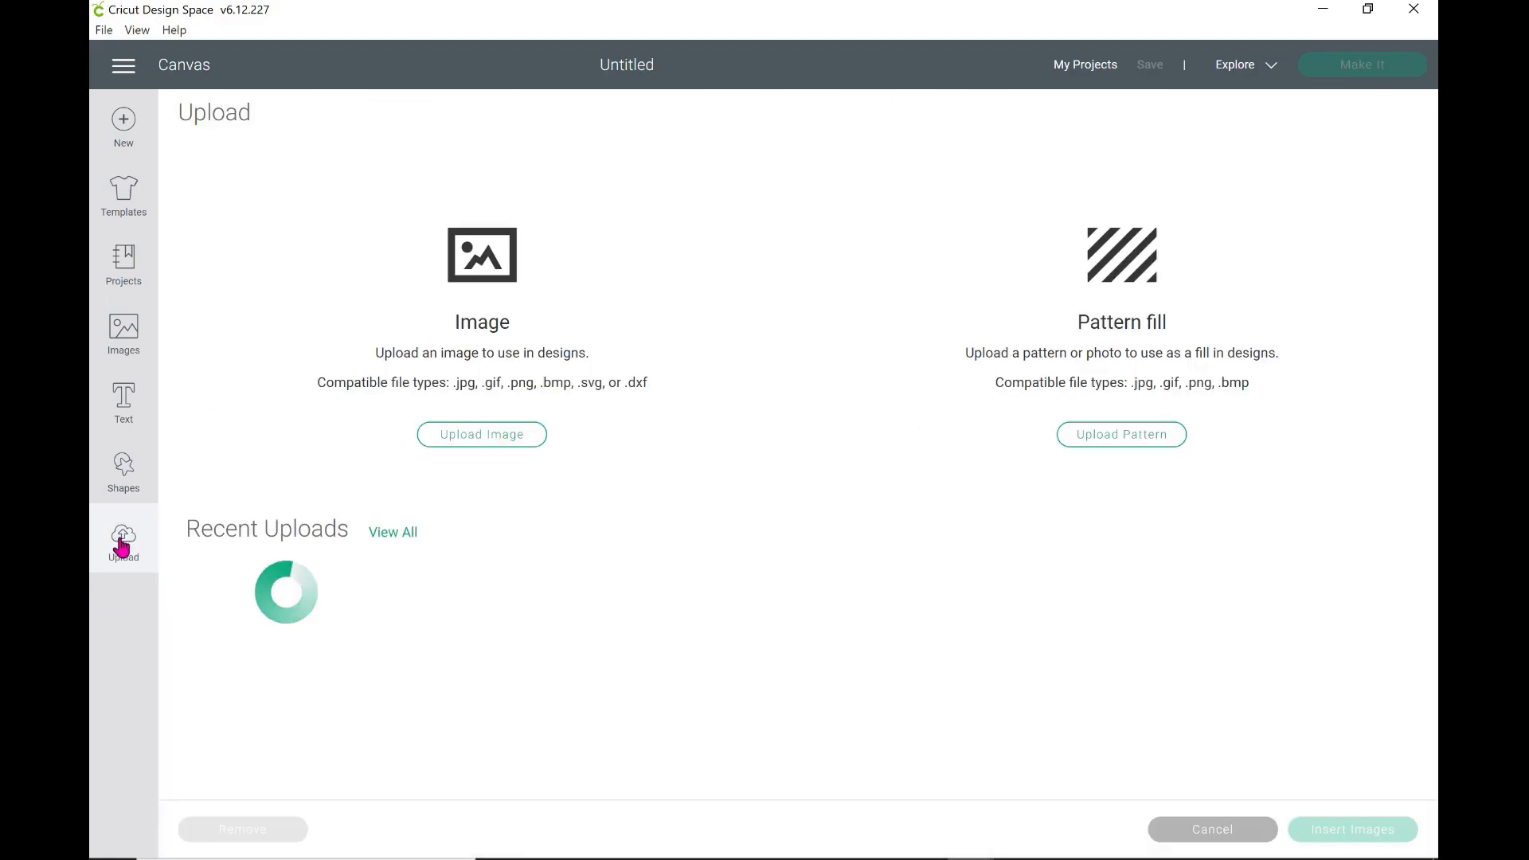
{"action": "left_click", "coordinate": [489, 431]}
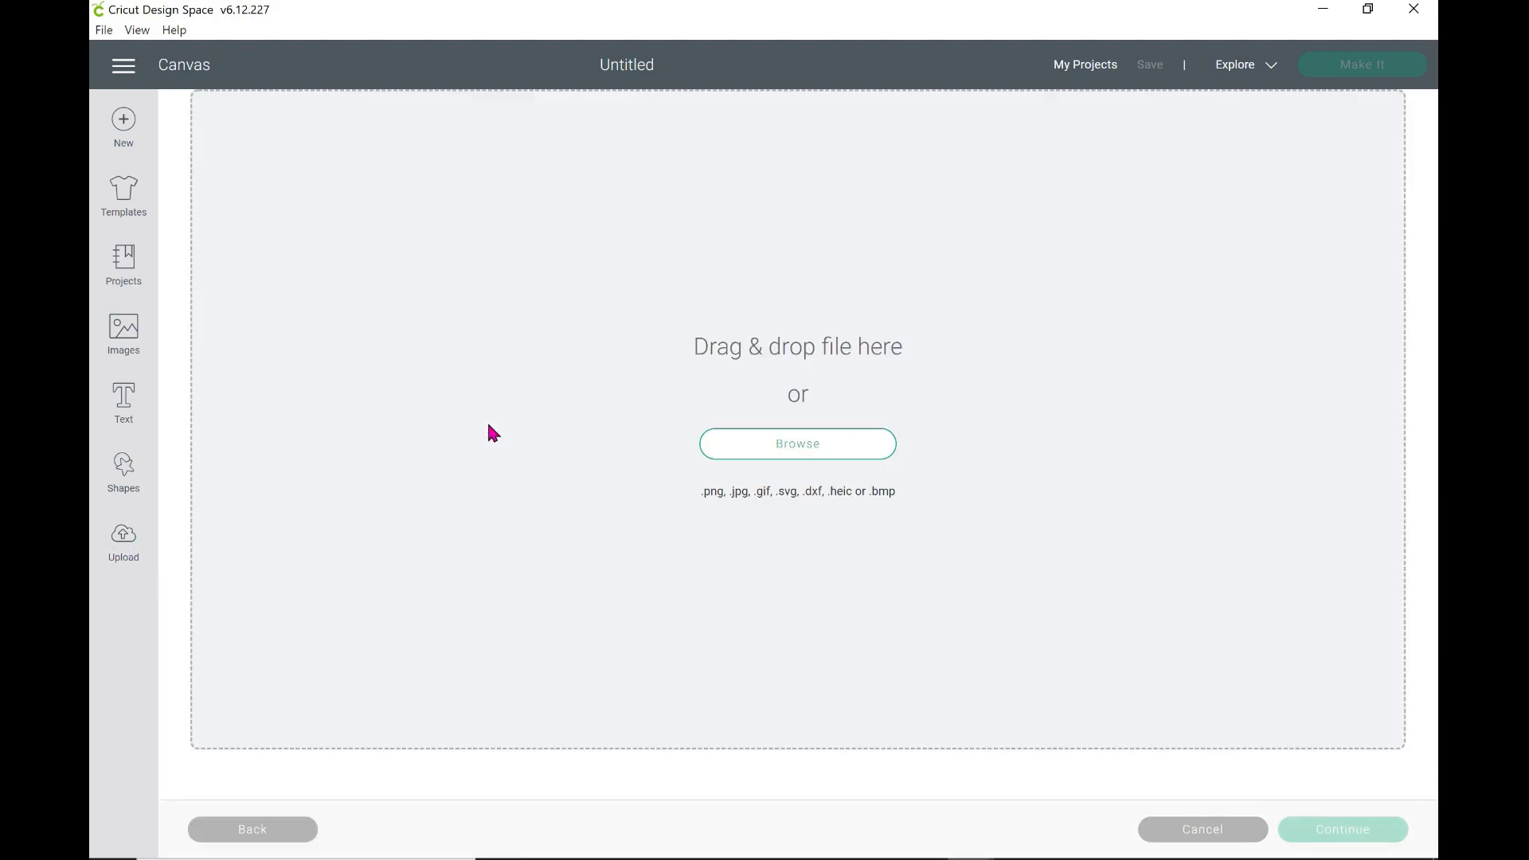
{"action": "left_click", "coordinate": [814, 450]}
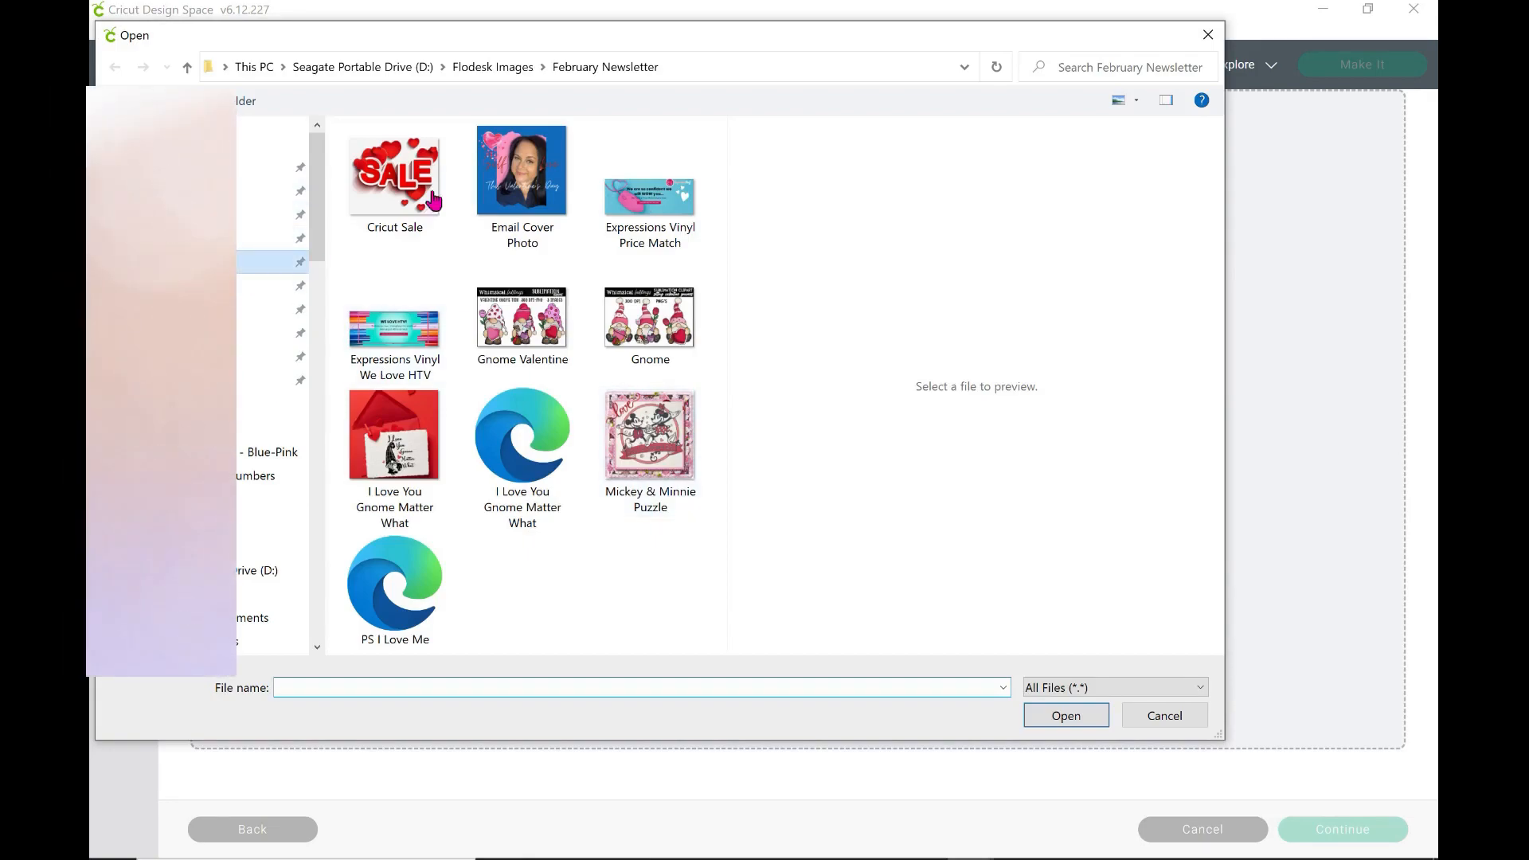
{"action": "left_click", "coordinate": [584, 263]}
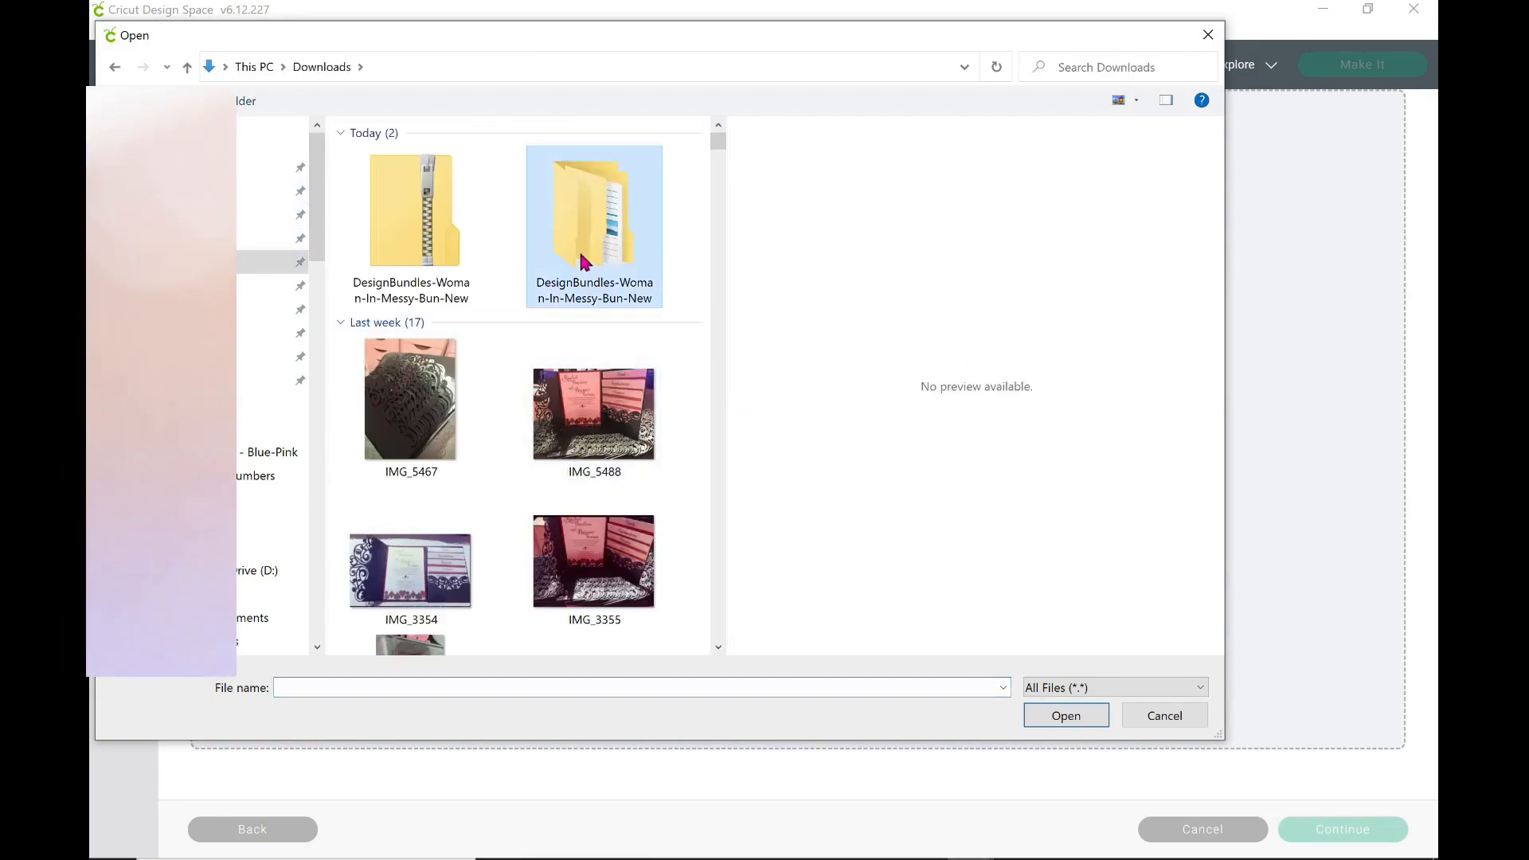
{"action": "double_click", "coordinate": [584, 261]}
{"action": "double_click", "coordinate": [446, 182]}
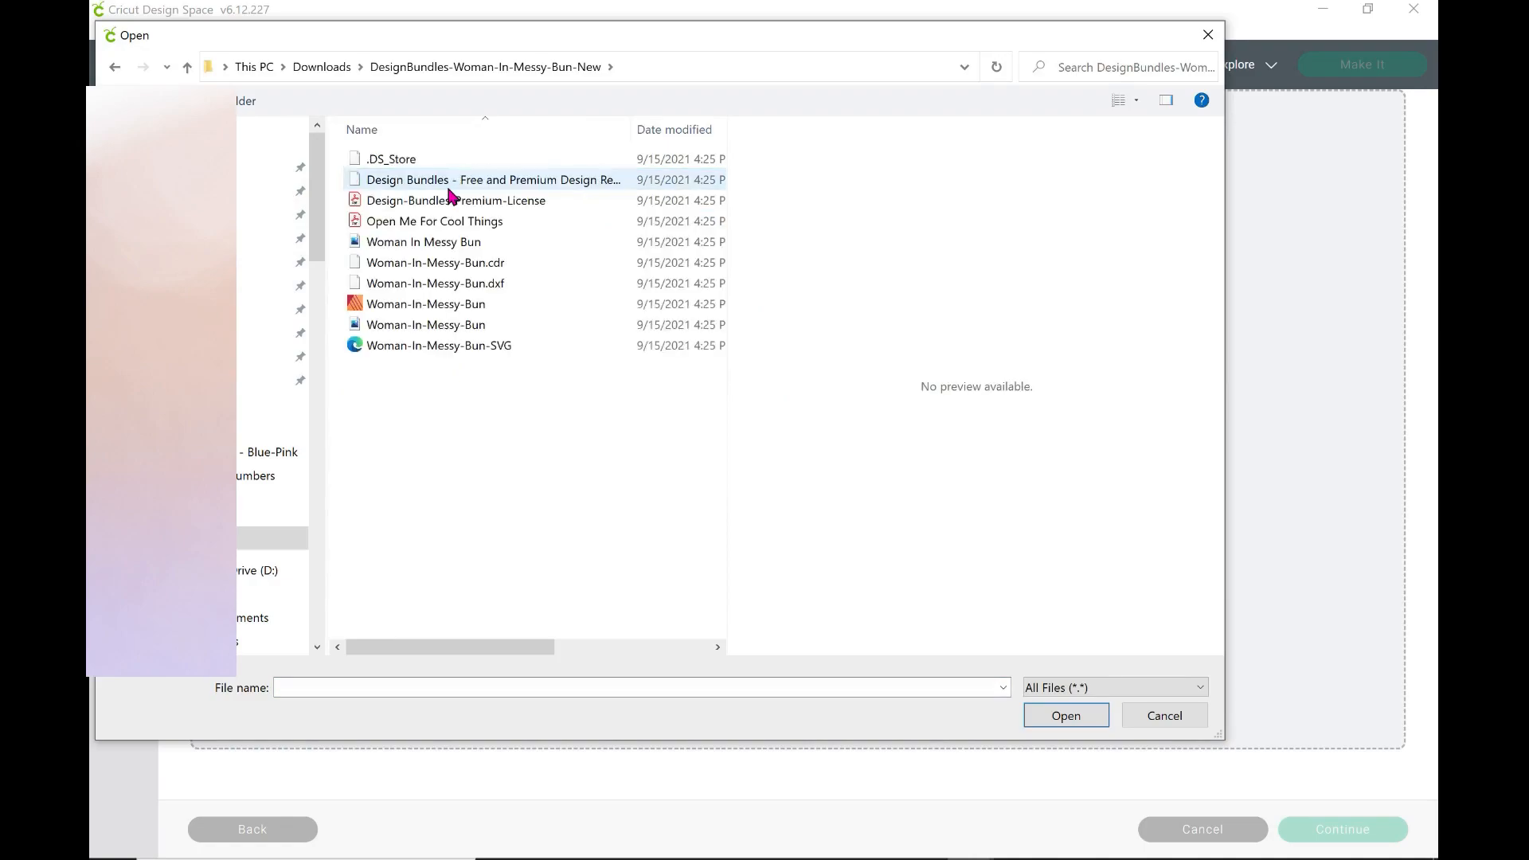
{"action": "left_click", "coordinate": [370, 349]}
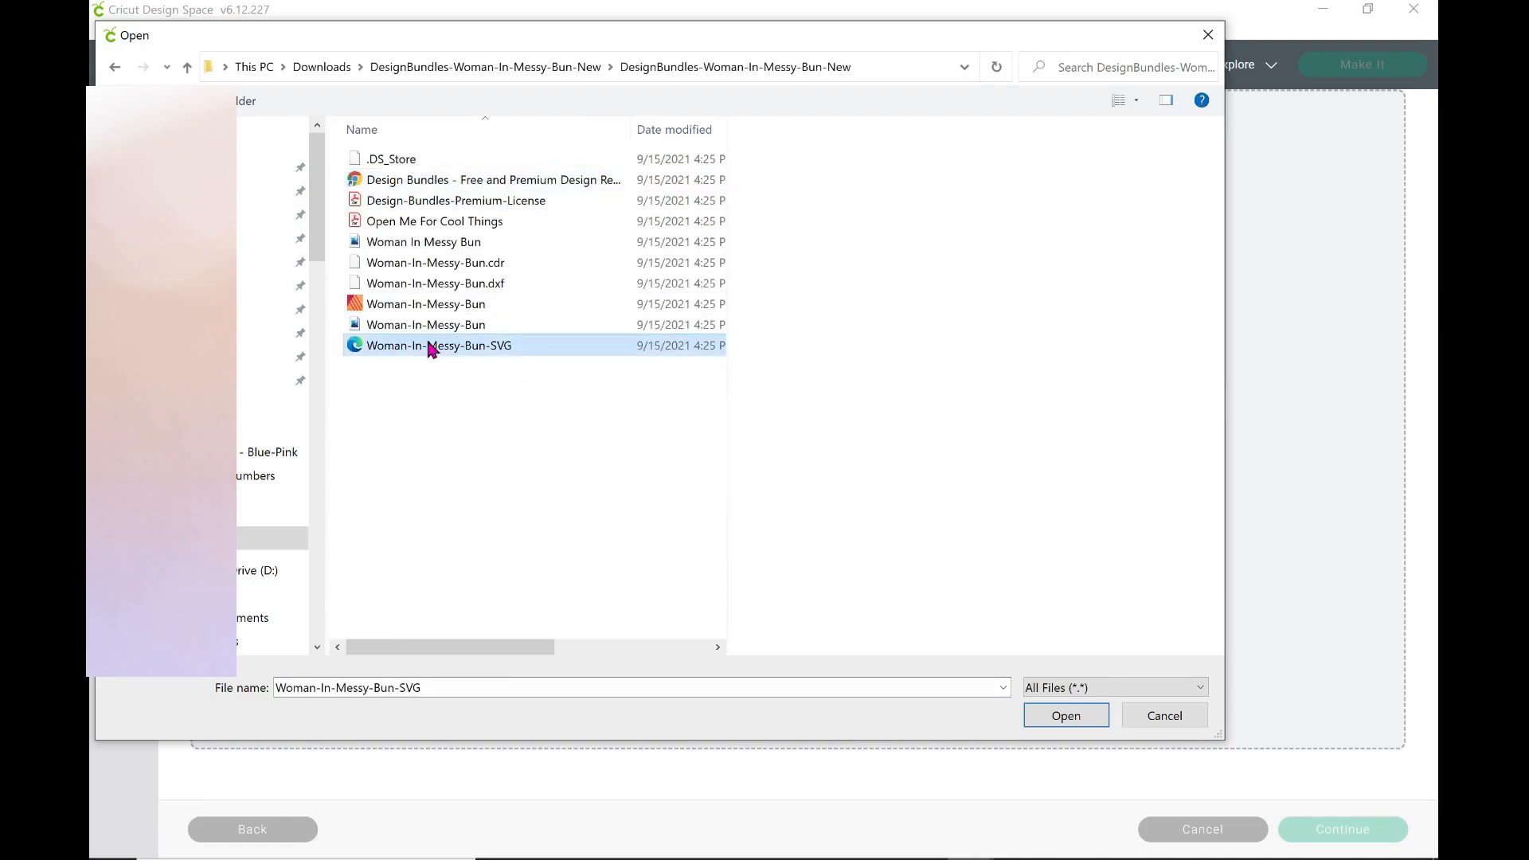
{"action": "left_click", "coordinate": [1052, 717]}
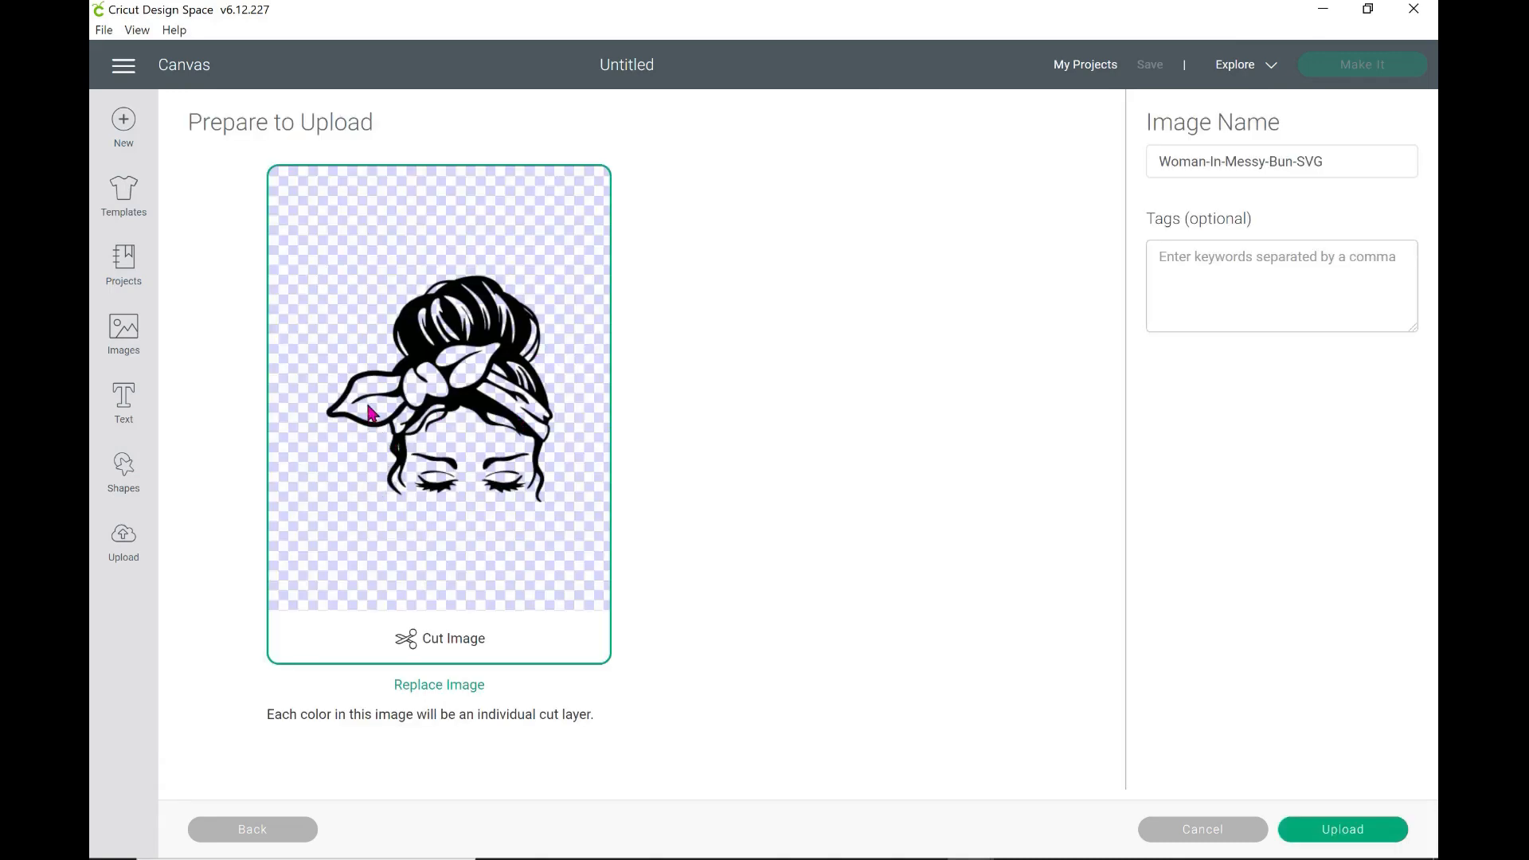
Upload the image under the name Woman-In-Messy-Bun-SVG and insert it from the recent uploads onto the canvas
{"action": "left_click", "coordinate": [1360, 836]}
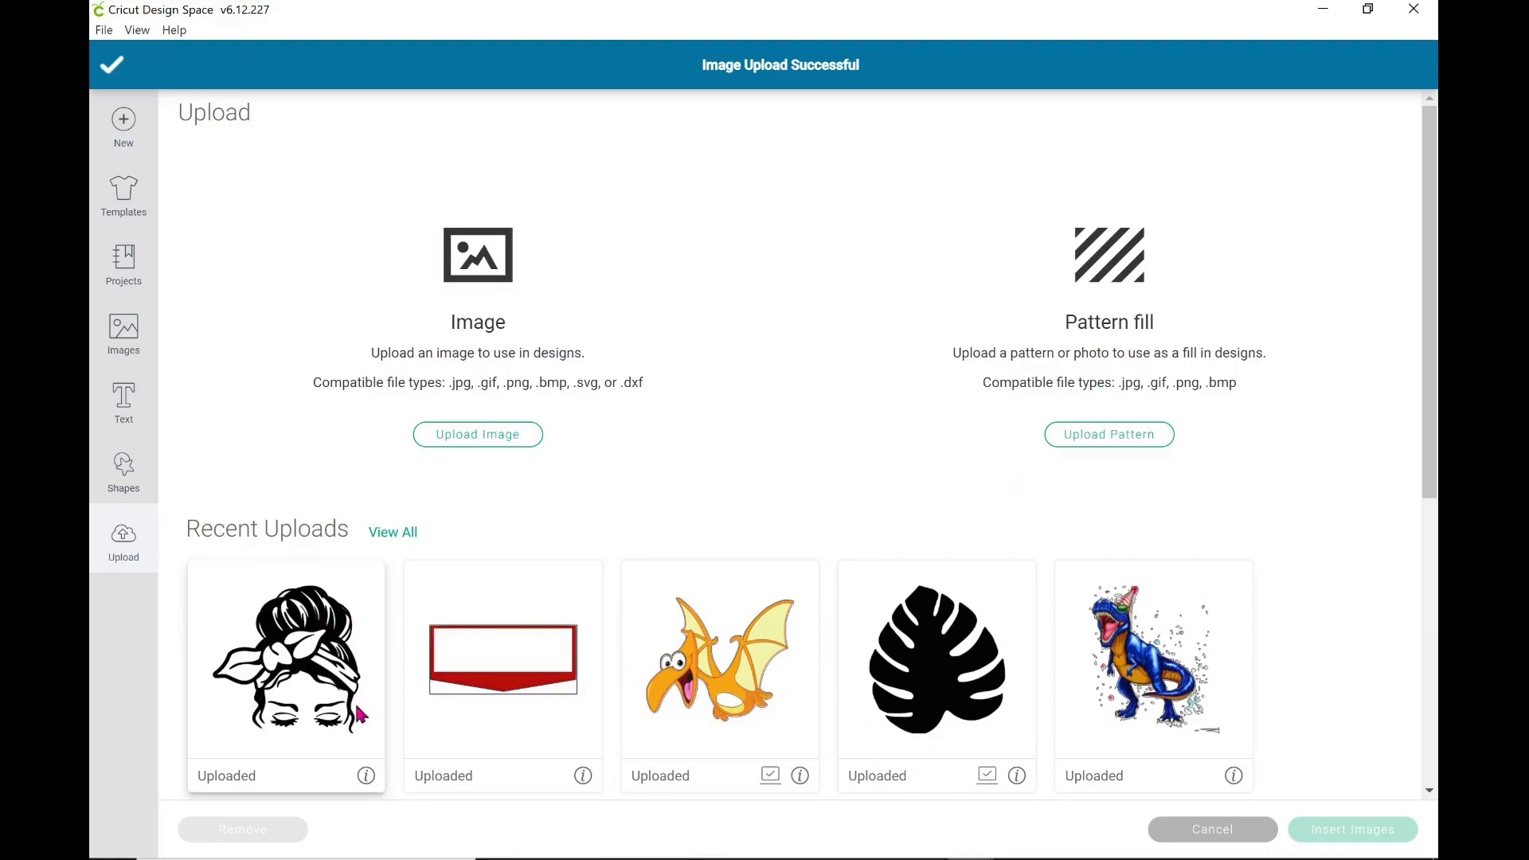
{"action": "left_click", "coordinate": [305, 654]}
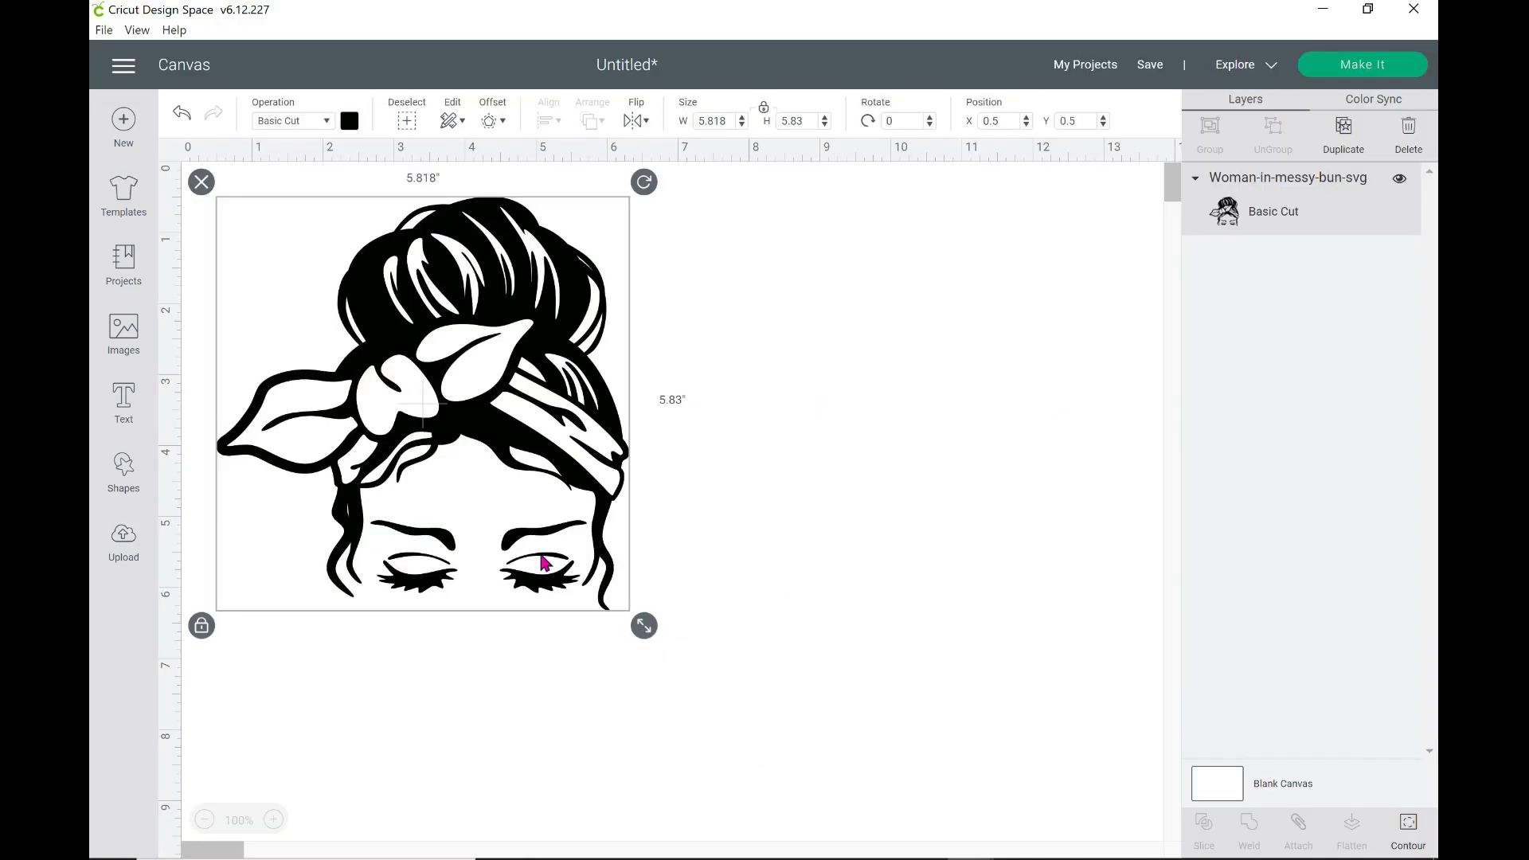
{"action": "left_click", "coordinate": [872, 607]}
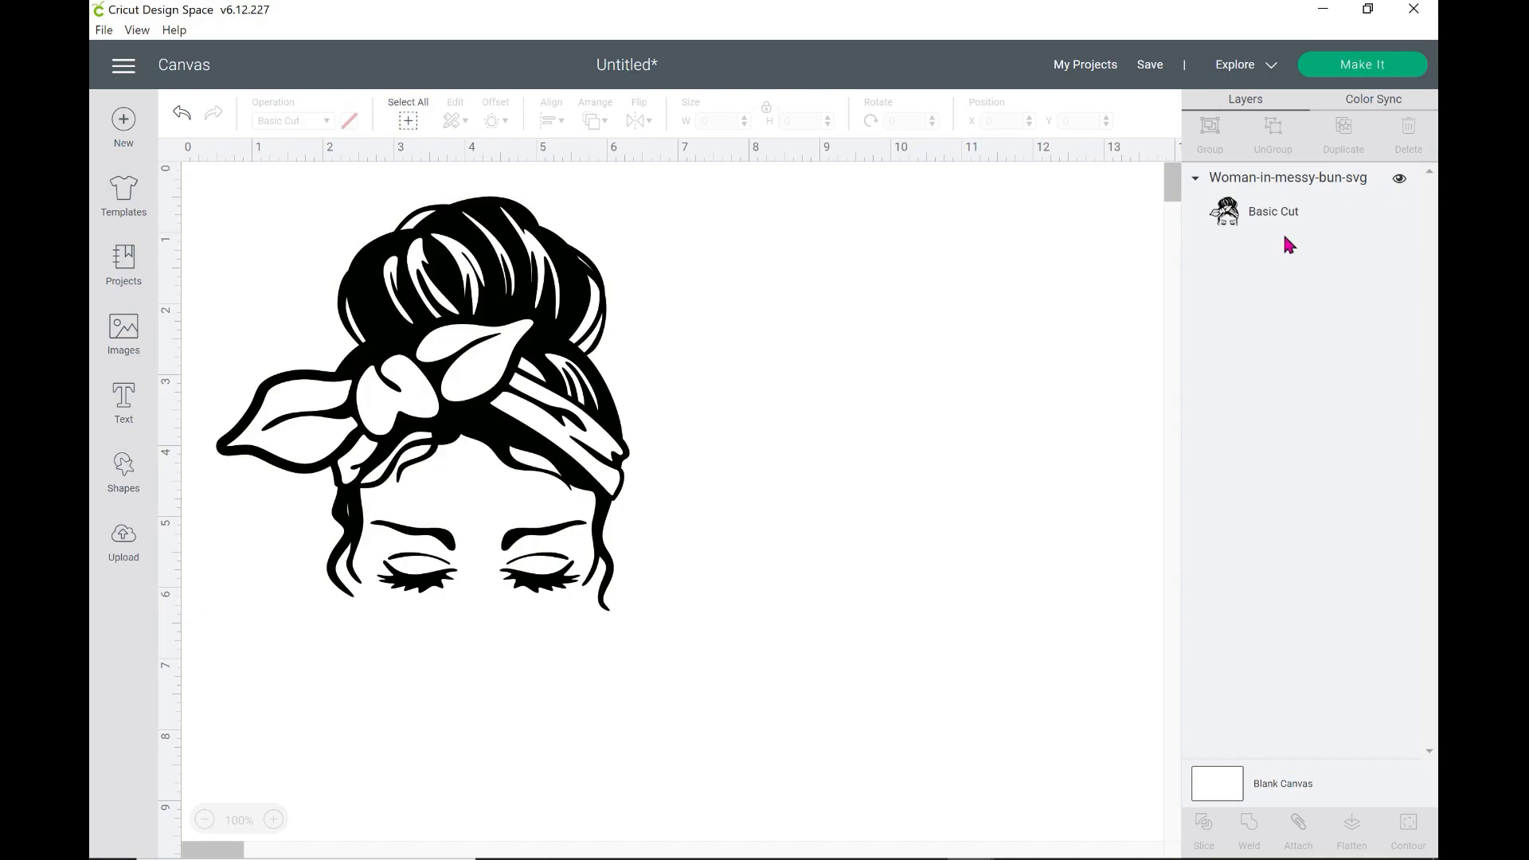
Duplicate the messy bun image and place the copy to the right of the original, at about X 6.9 and Y 1.15
{"action": "left_click", "coordinate": [1203, 226]}
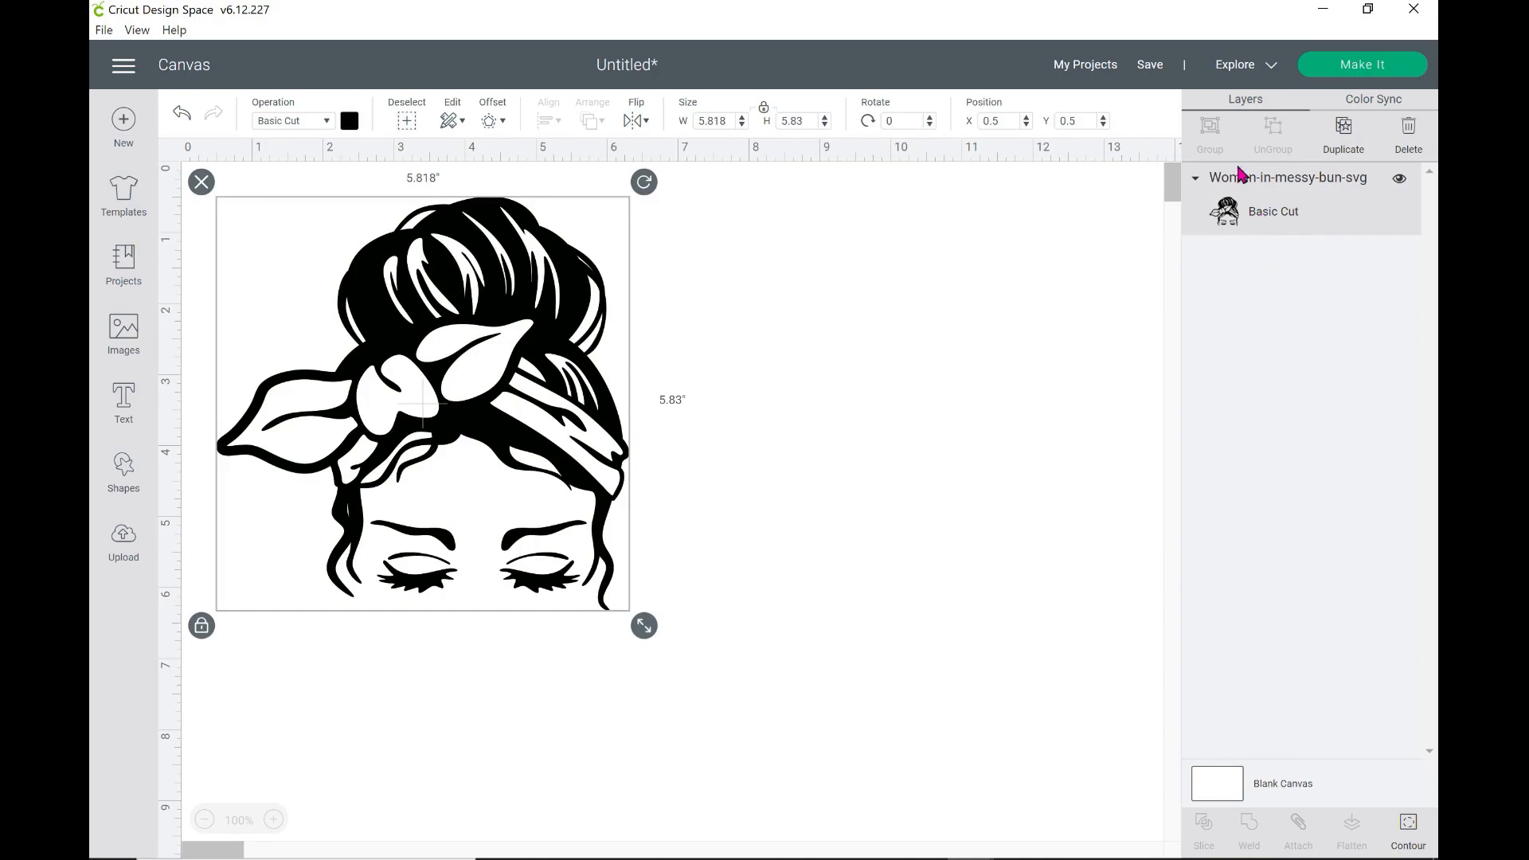
{"action": "left_click", "coordinate": [863, 396]}
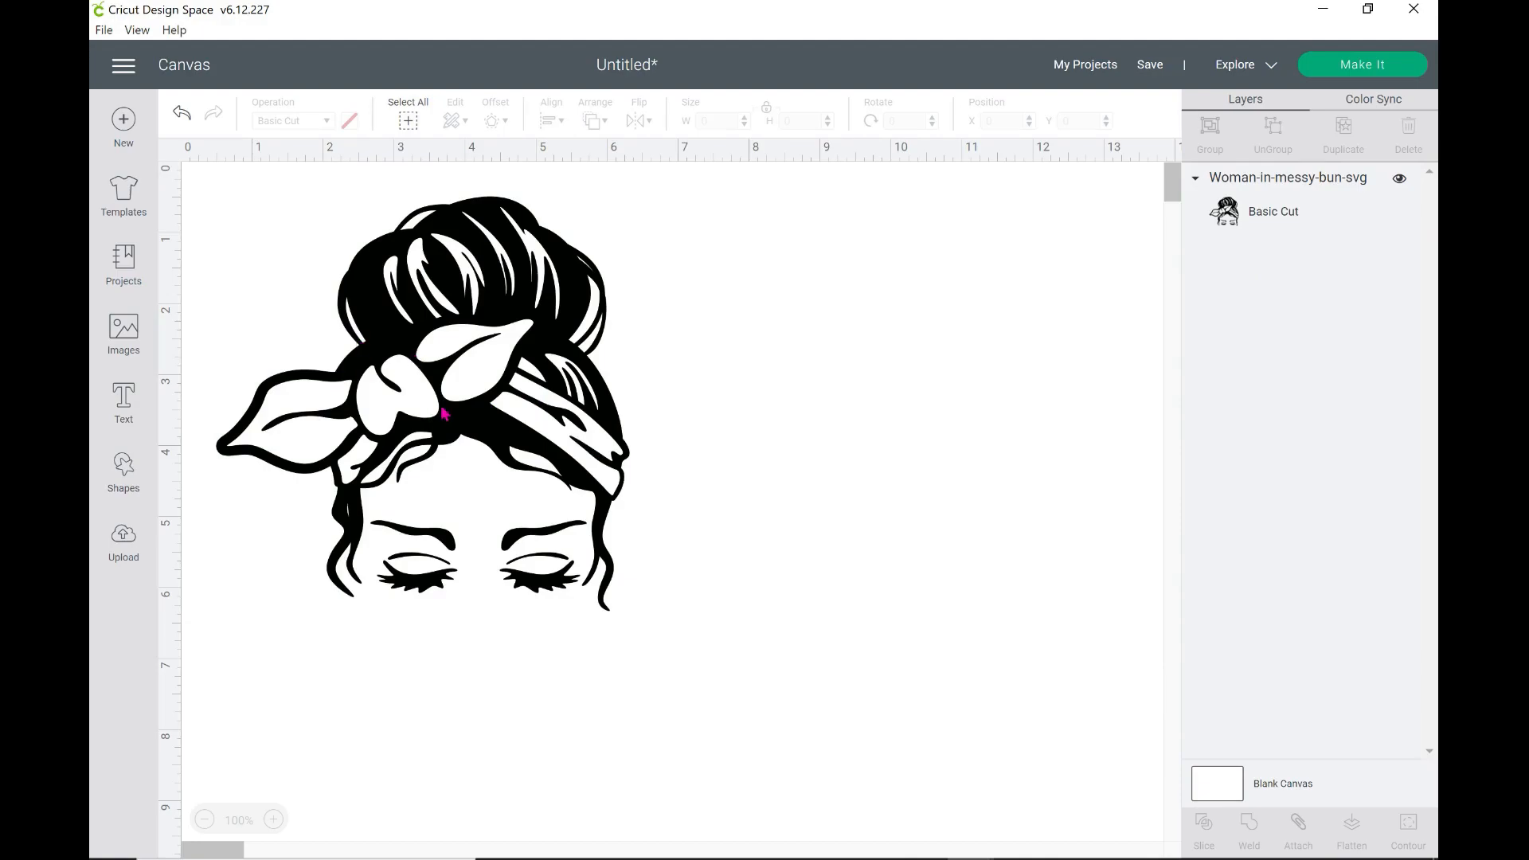
{"action": "left_click", "coordinate": [502, 392]}
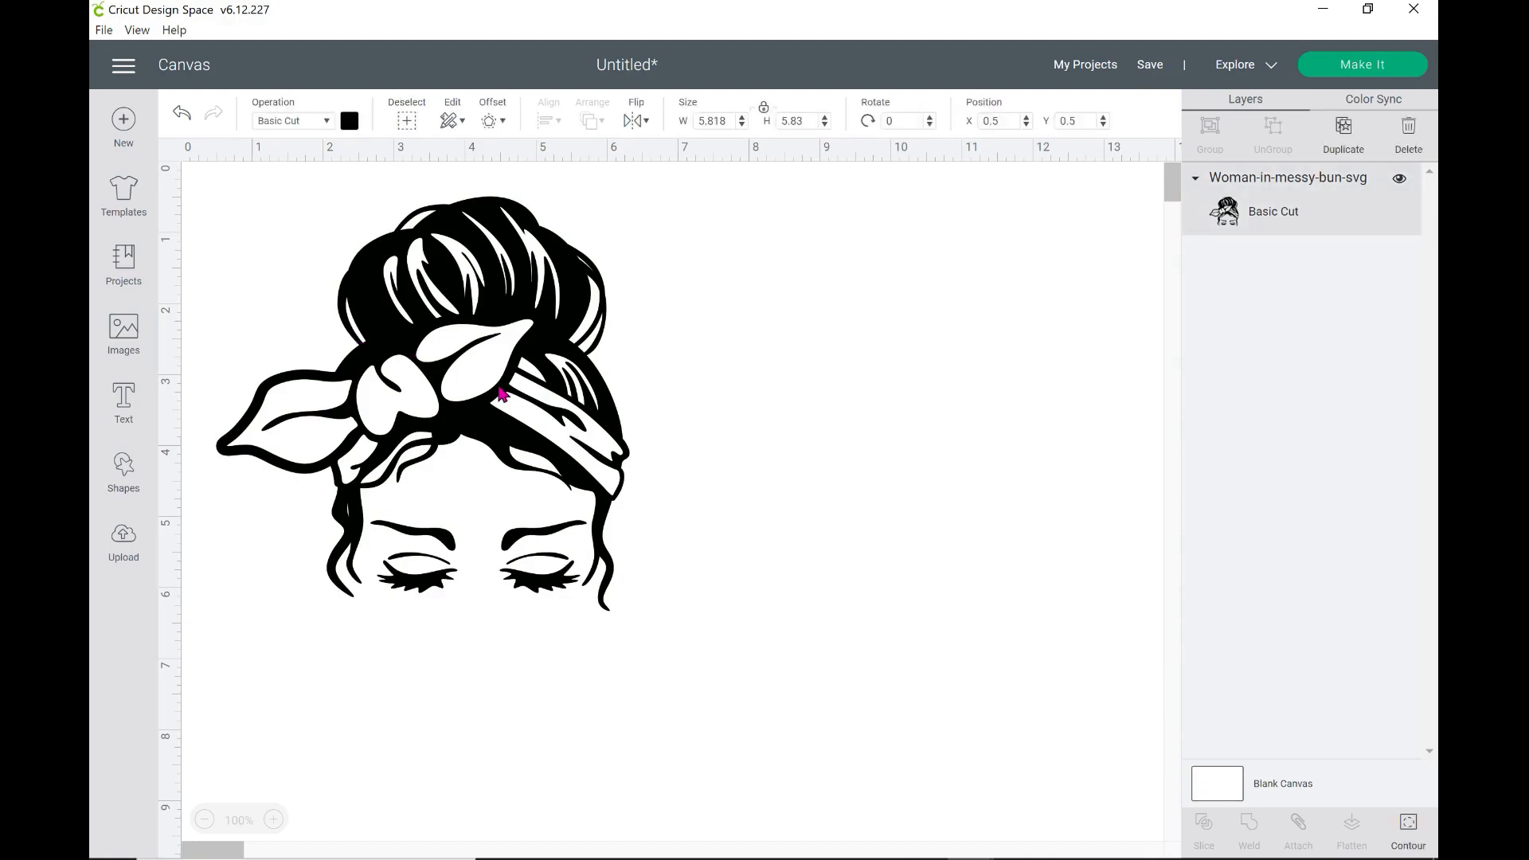
{"action": "left_click_drag", "start_coordinate": [501, 392], "coordinate": [502, 397]}
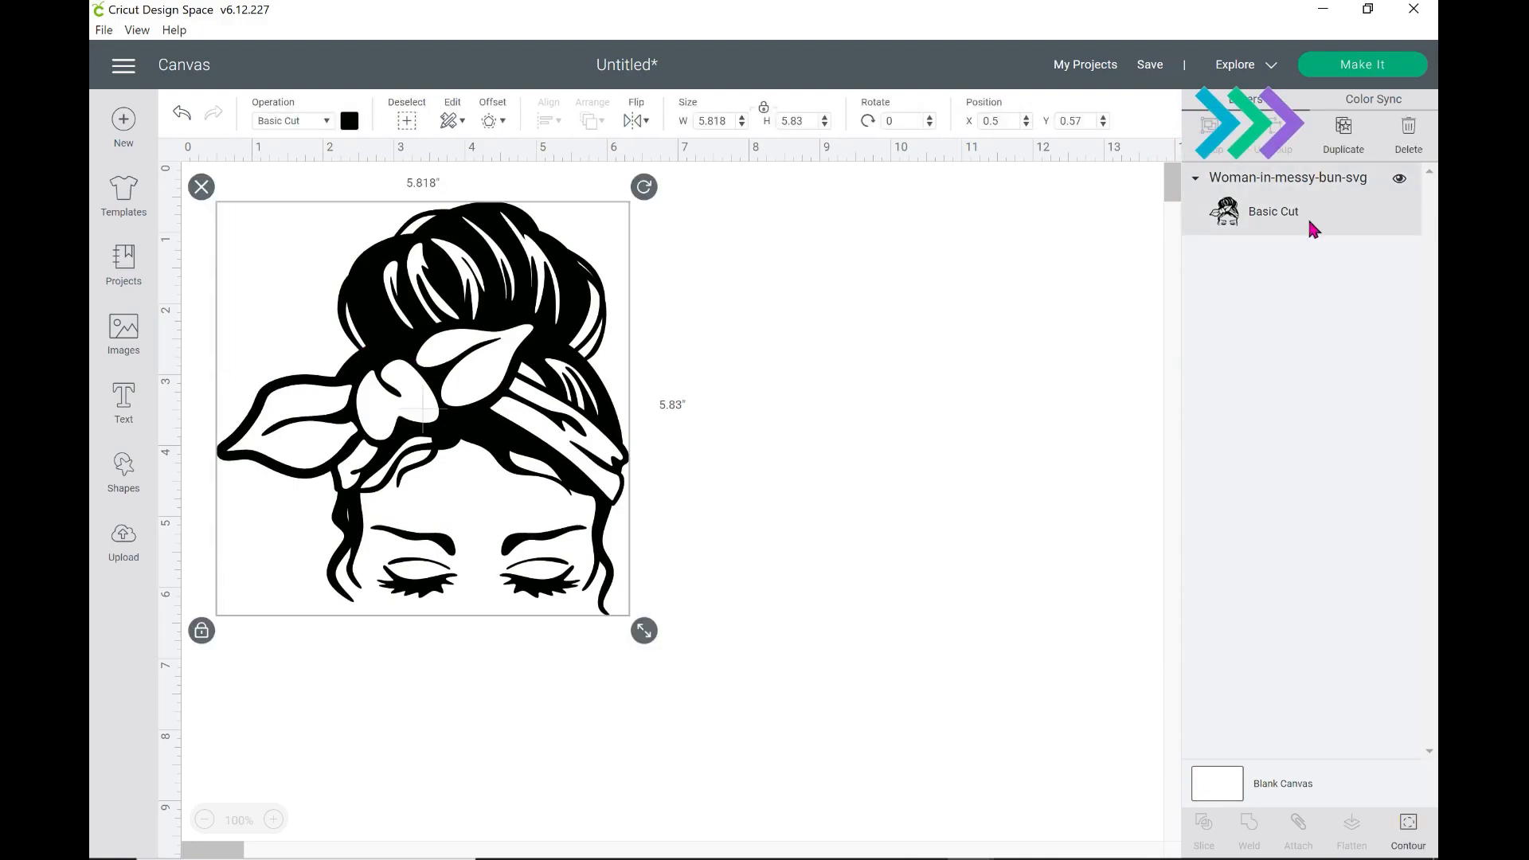
{"action": "left_click", "coordinate": [1343, 134]}
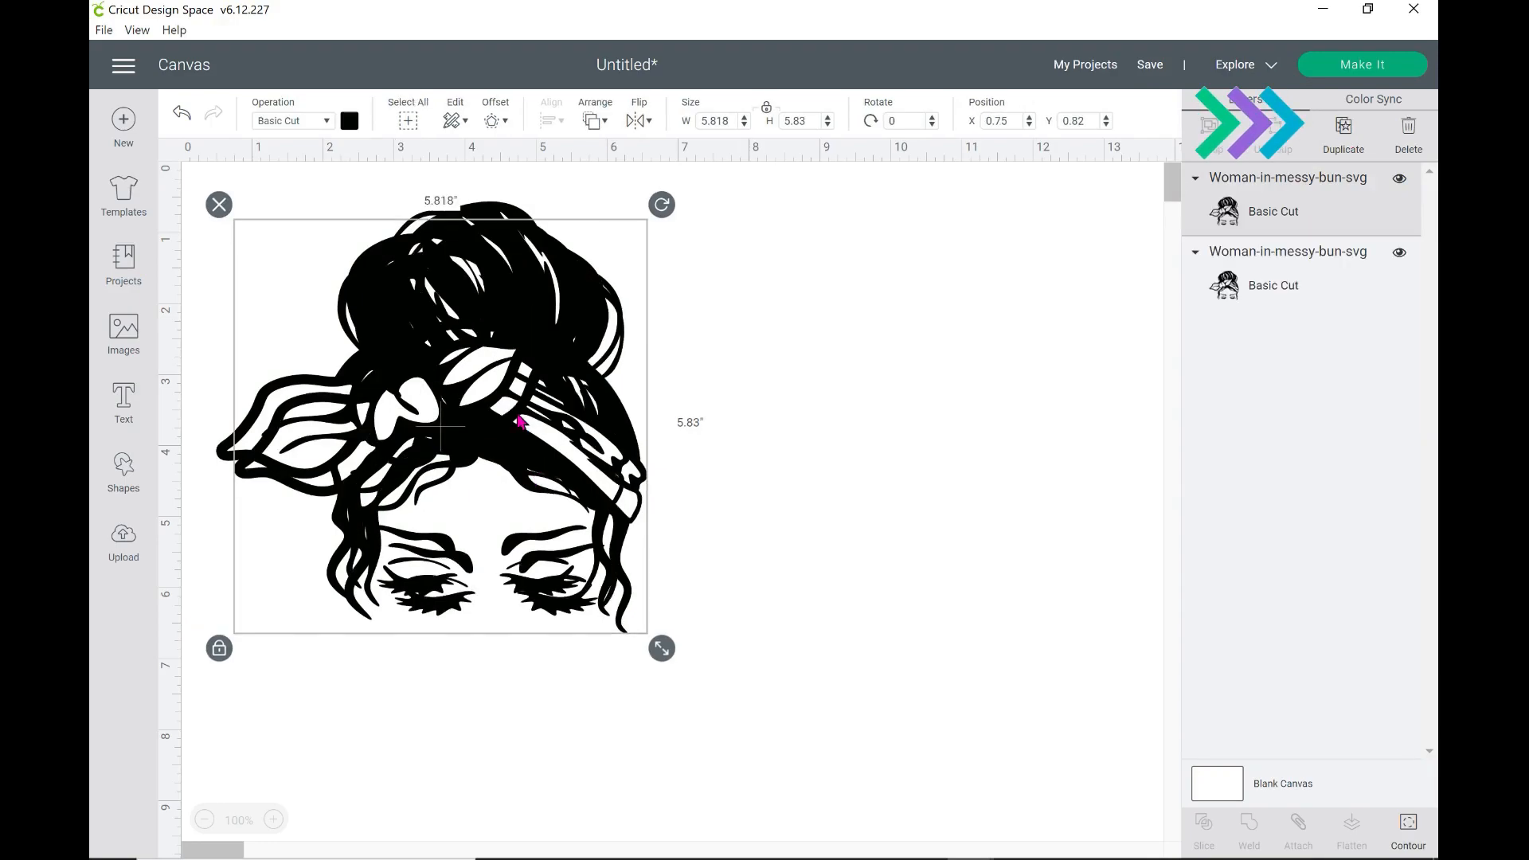
{"action": "left_click_drag", "start_coordinate": [535, 478], "coordinate": [956, 445]}
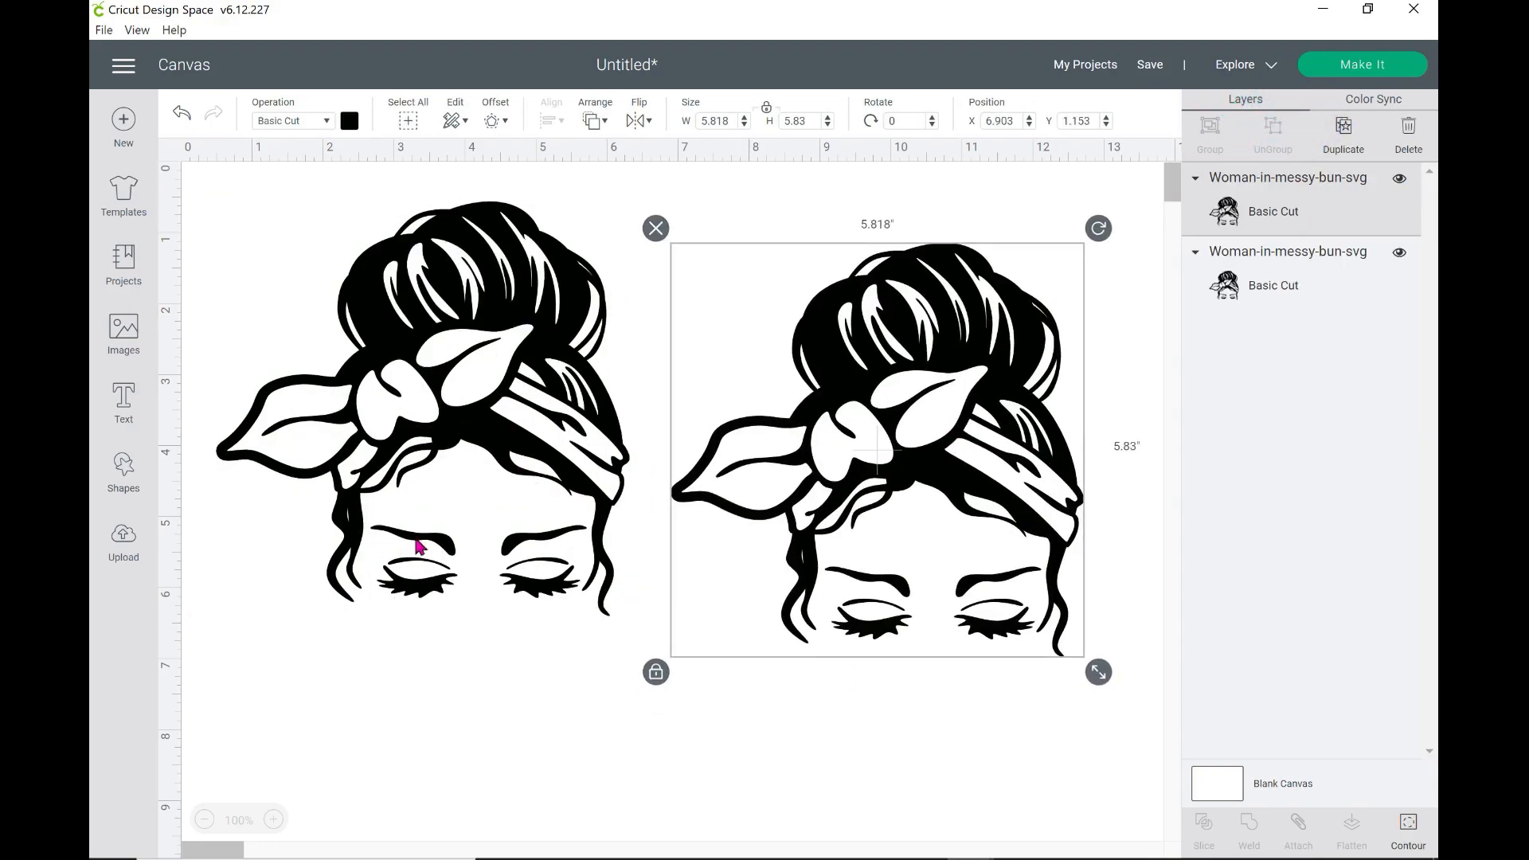
Shrink the original image to about 2.5 inches wide, then move the copy closer to it and enlarge the copy
{"action": "left_click", "coordinate": [527, 574]}
{"action": "left_click_drag", "start_coordinate": [642, 633], "coordinate": [410, 389]}
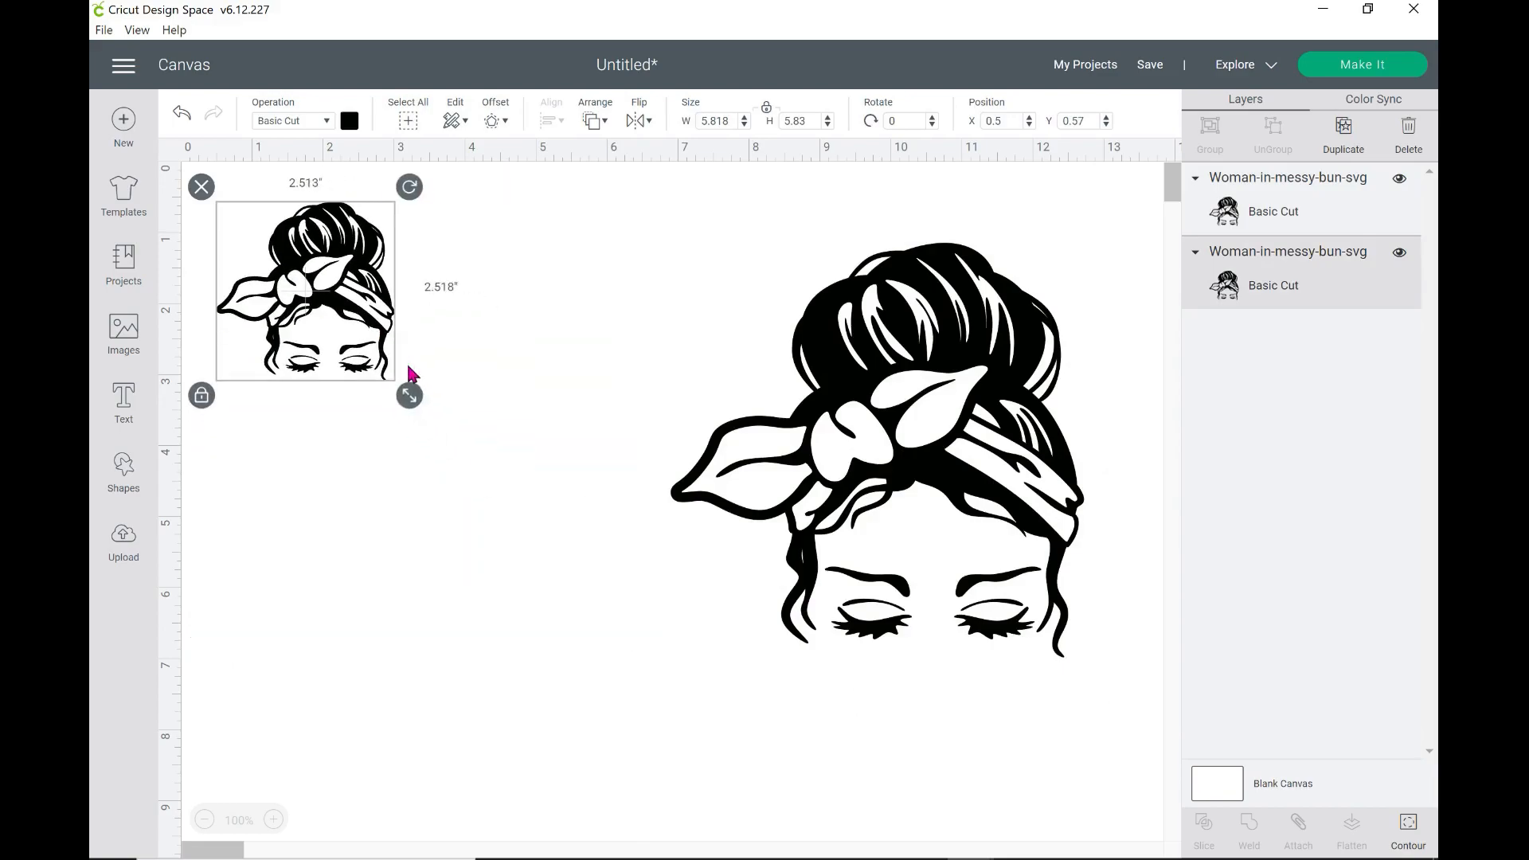
{"action": "left_click_drag", "start_coordinate": [950, 500], "coordinate": [755, 466]}
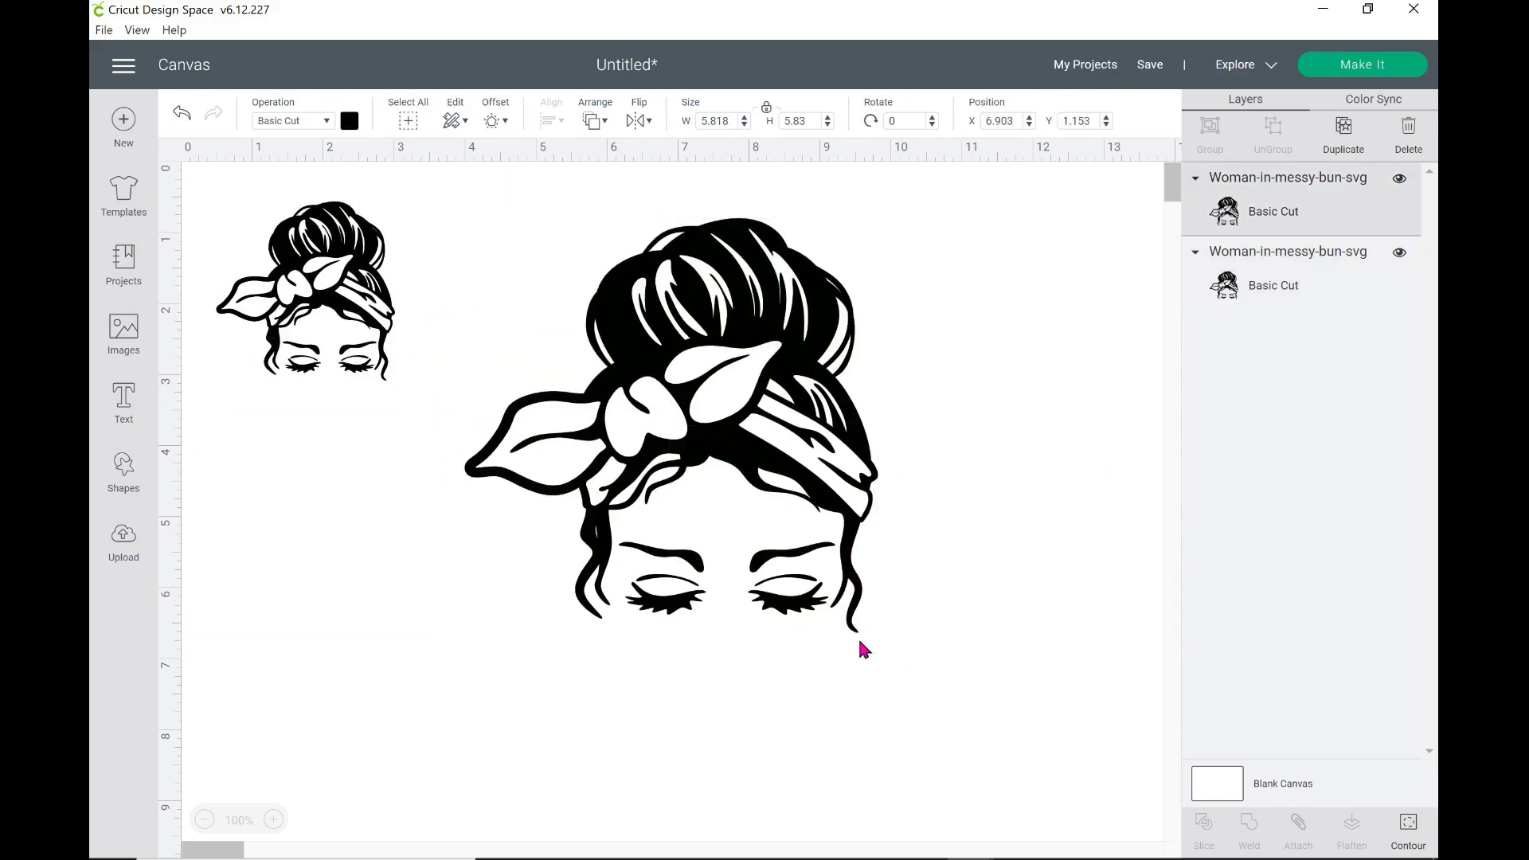
{"action": "left_click_drag", "start_coordinate": [892, 649], "coordinate": [990, 658]}
Open Contour for the enlarged copy of the messy bun image and hide all of its contours
{"action": "left_click", "coordinate": [1409, 832]}
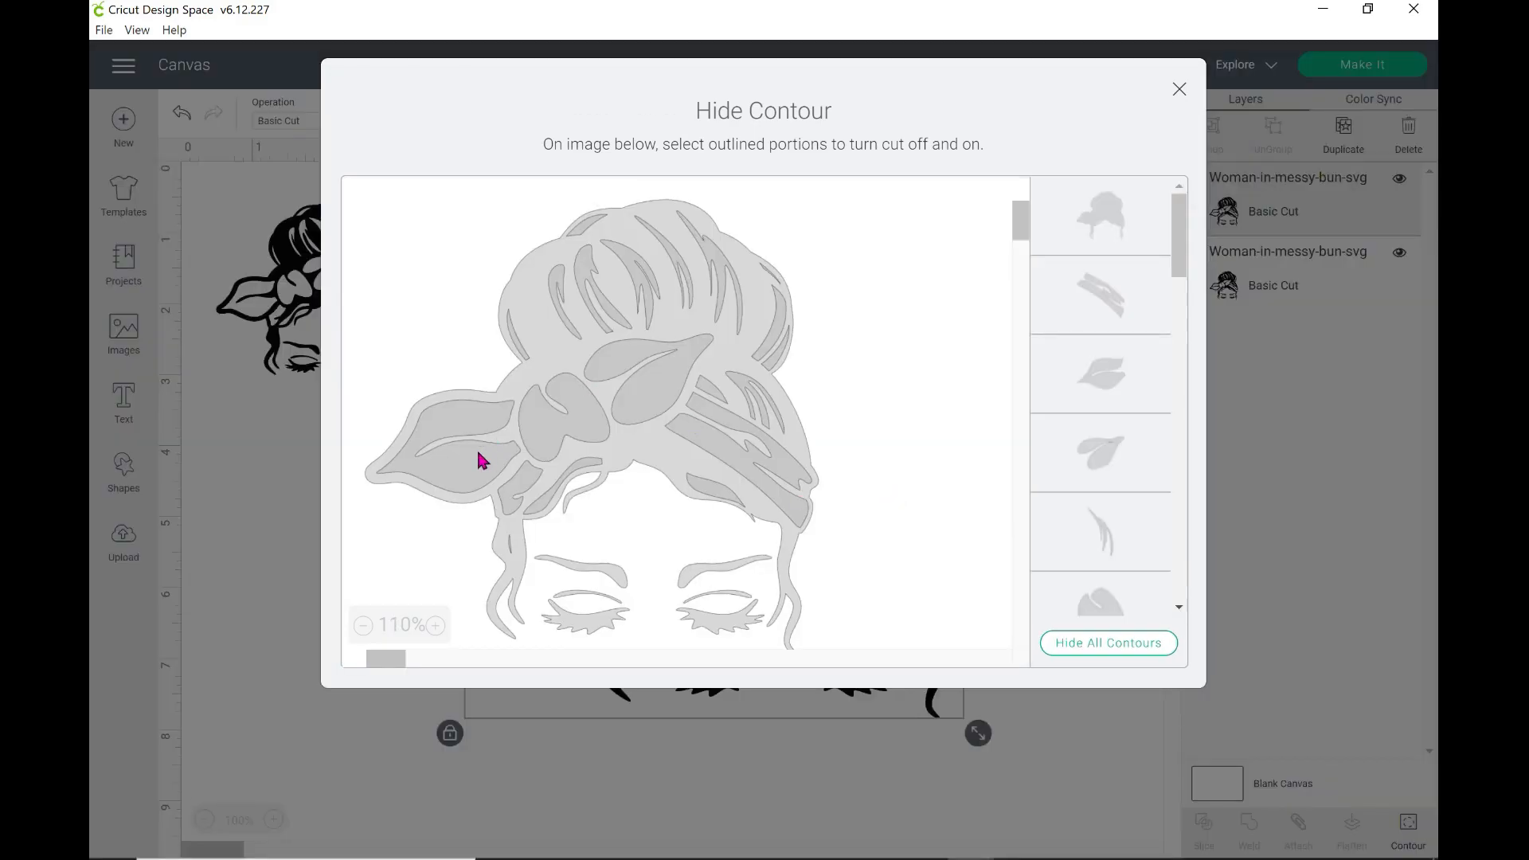
{"action": "left_click", "coordinate": [1055, 652]}
{"action": "left_click", "coordinate": [1087, 651]}
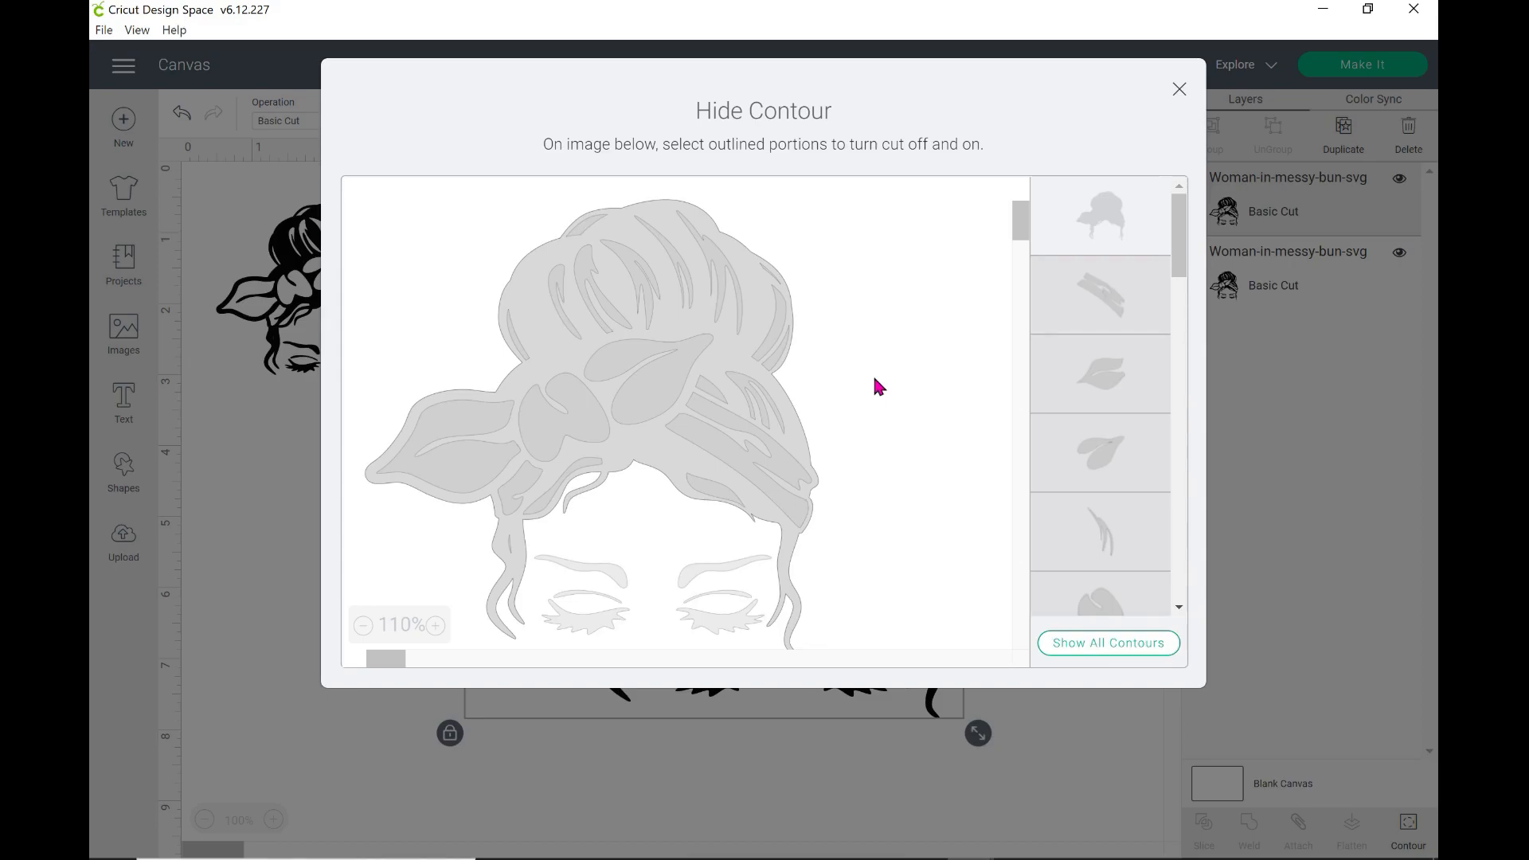
Turn the bandana's leaf-shaped ends, knot and band contours back on, and switch off the outer head silhouette so only the bandana remains
{"action": "left_click", "coordinate": [593, 427]}
{"action": "left_click", "coordinate": [593, 427]}
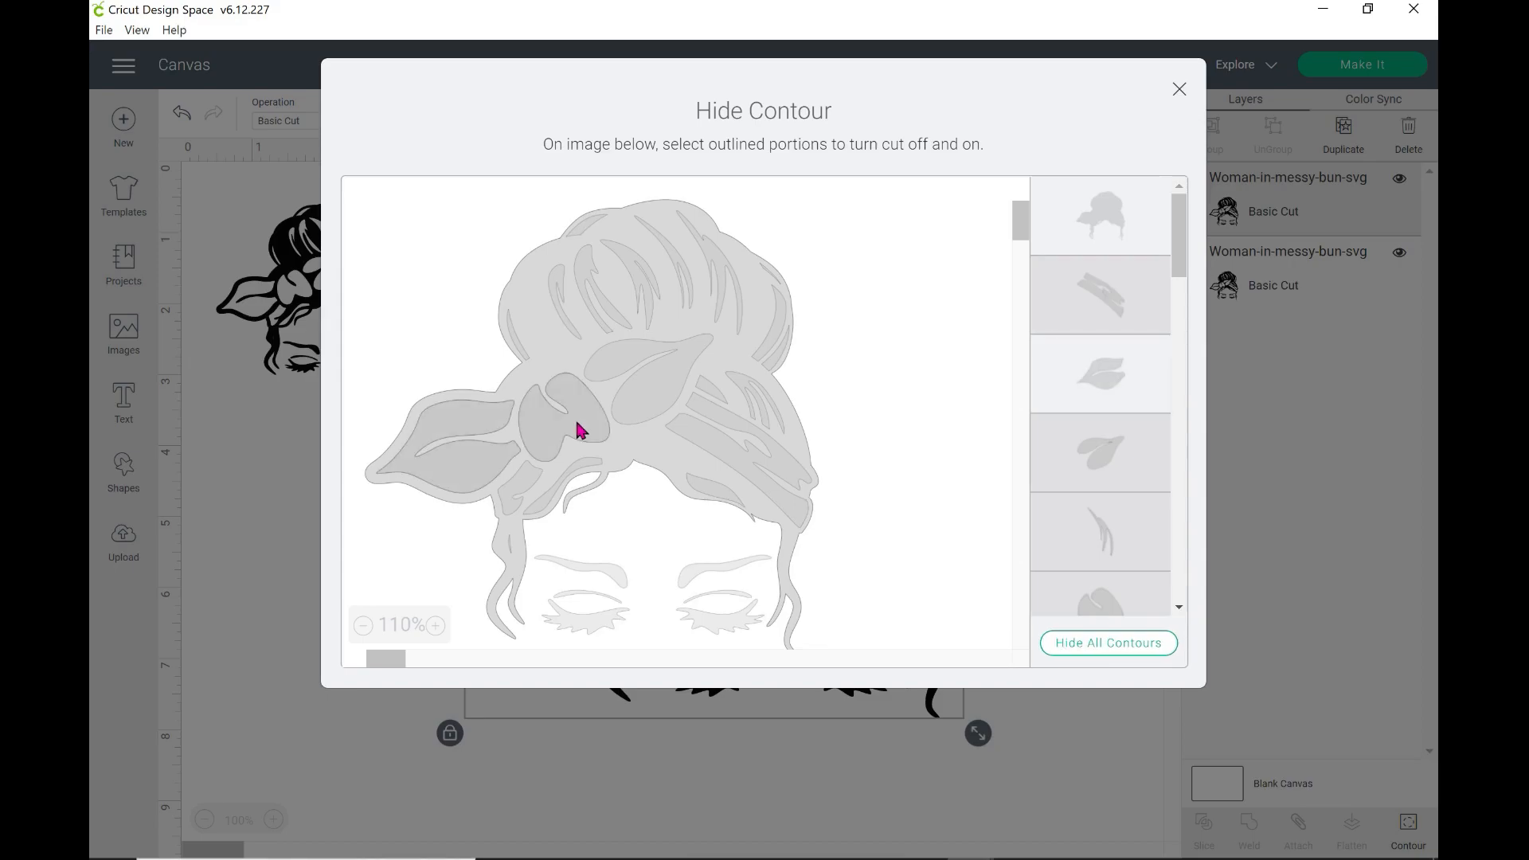
{"action": "left_click", "coordinate": [639, 424]}
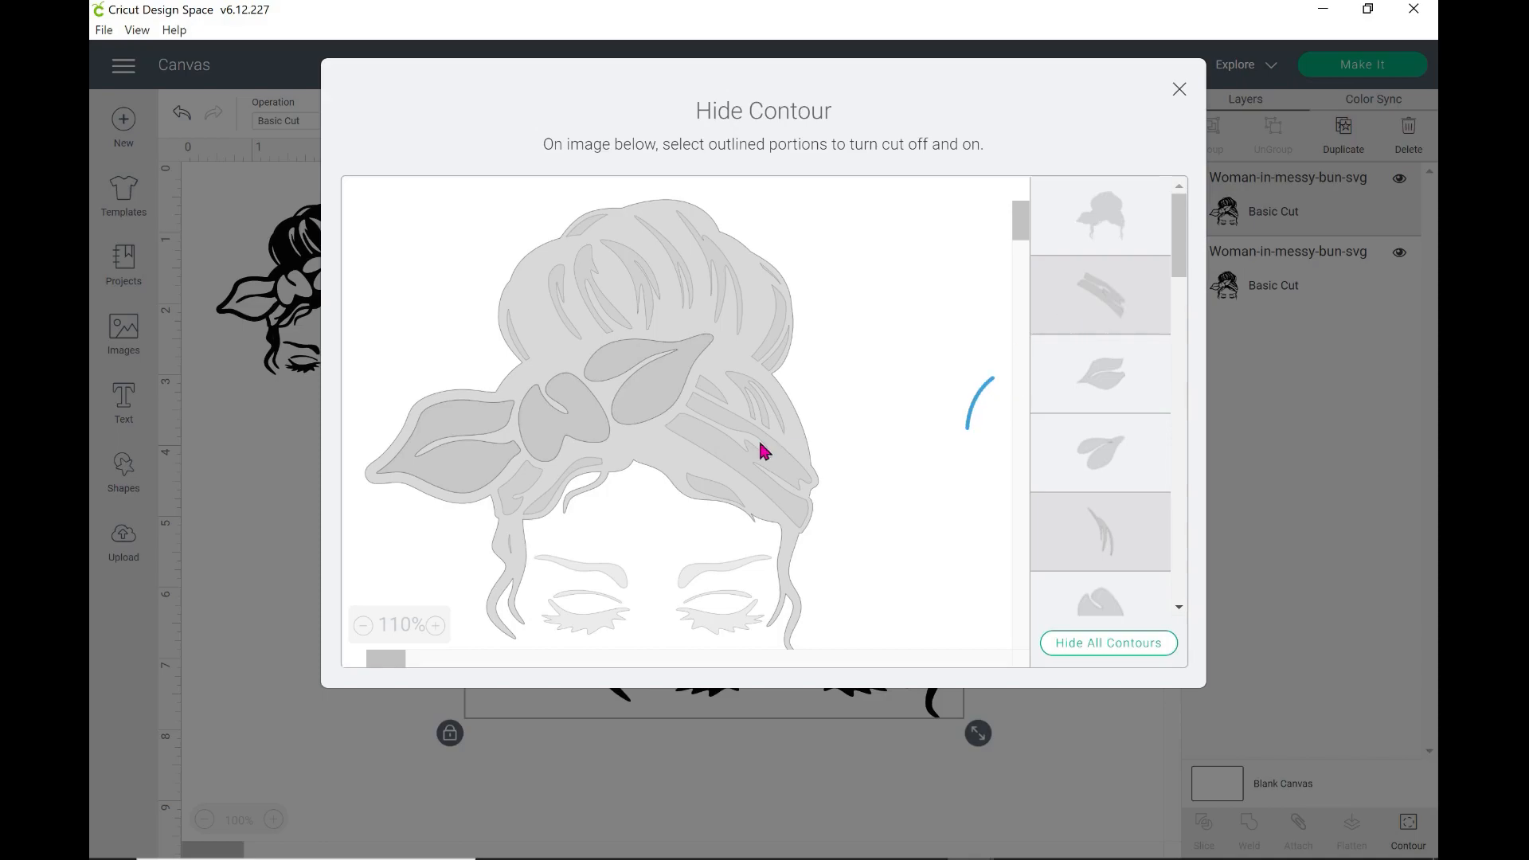
{"action": "left_click", "coordinate": [1086, 300]}
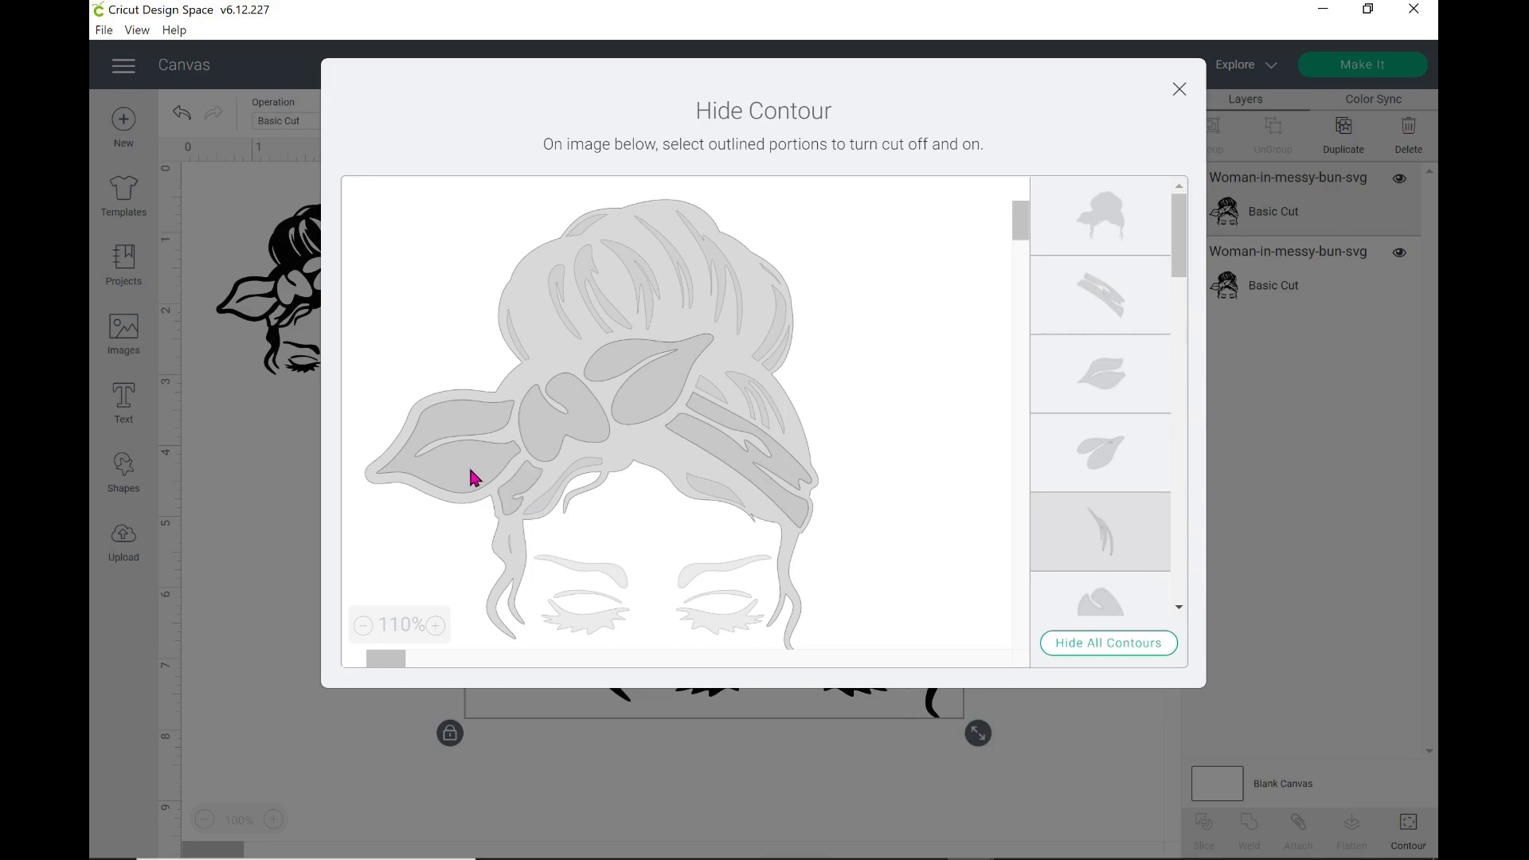
{"action": "left_click", "coordinate": [1105, 225]}
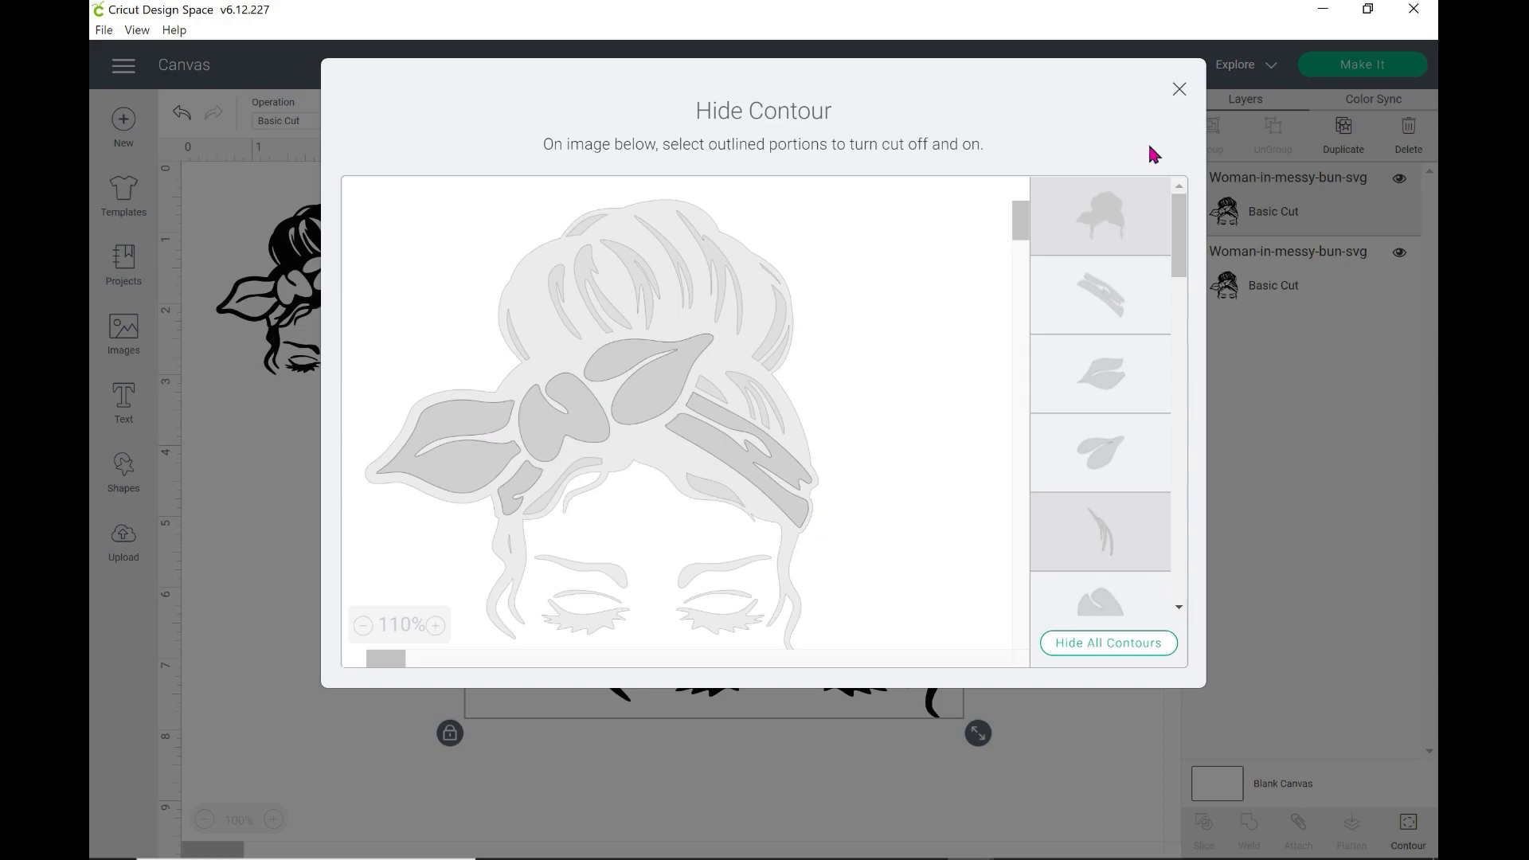
{"action": "left_click", "coordinate": [1179, 90]}
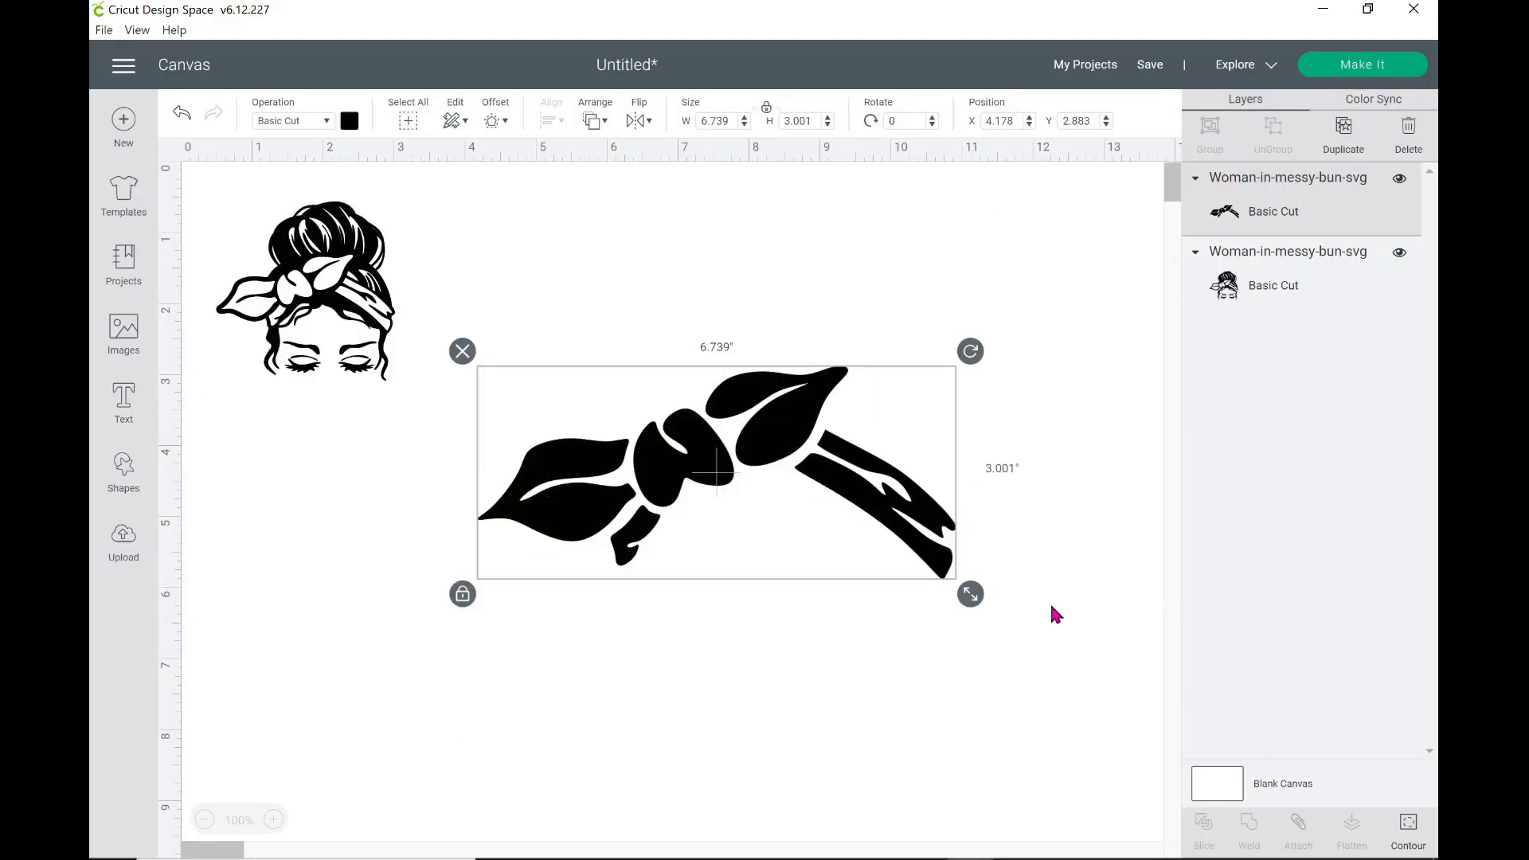
Recolor the isolated bandana pieces to golden yellow using the material colors
{"action": "left_click", "coordinate": [351, 123]}
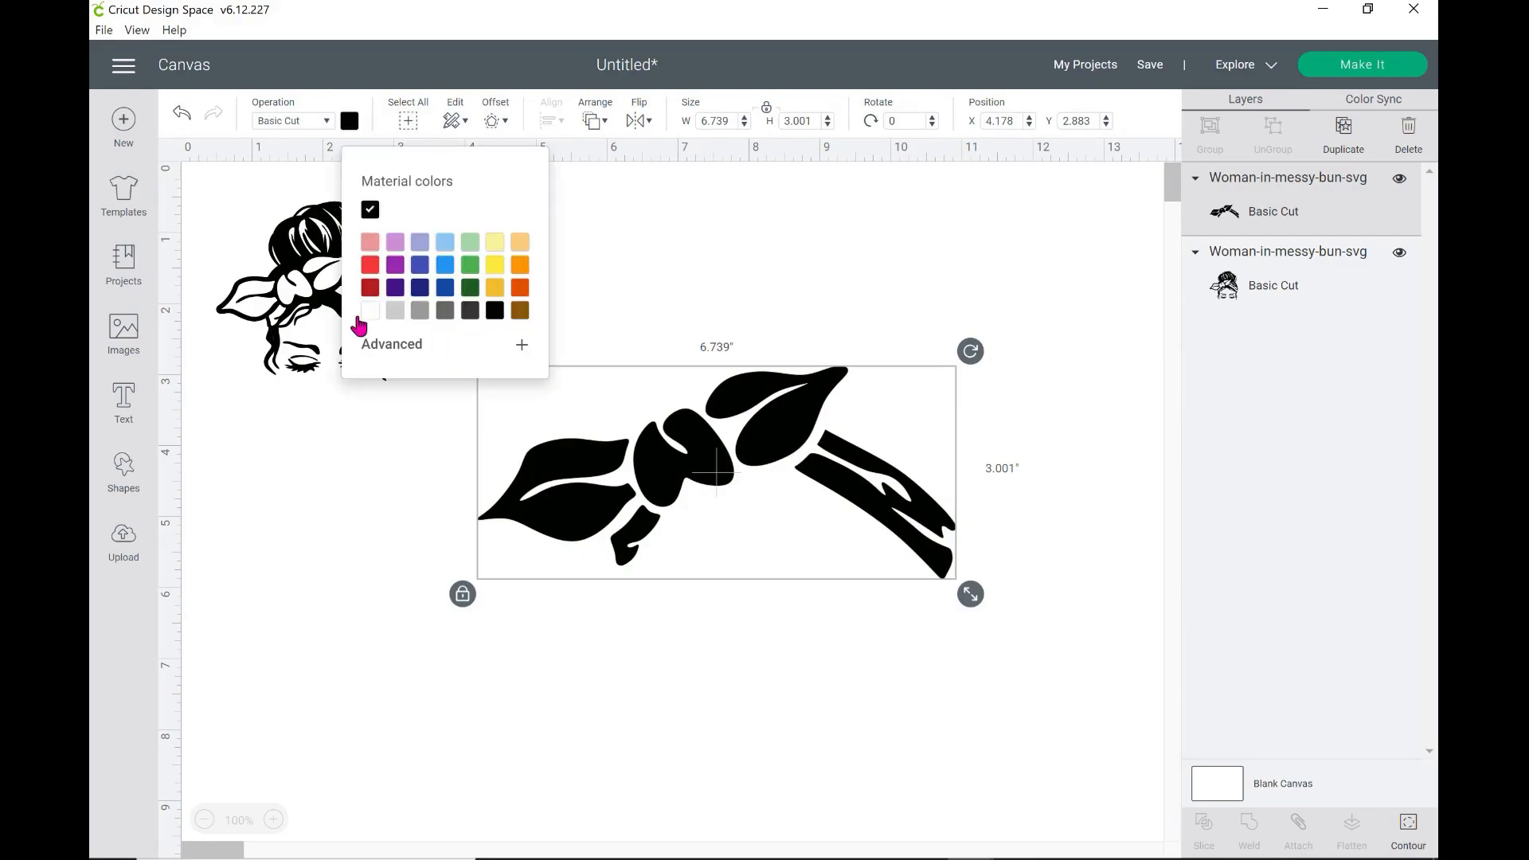
{"action": "left_click", "coordinate": [494, 287]}
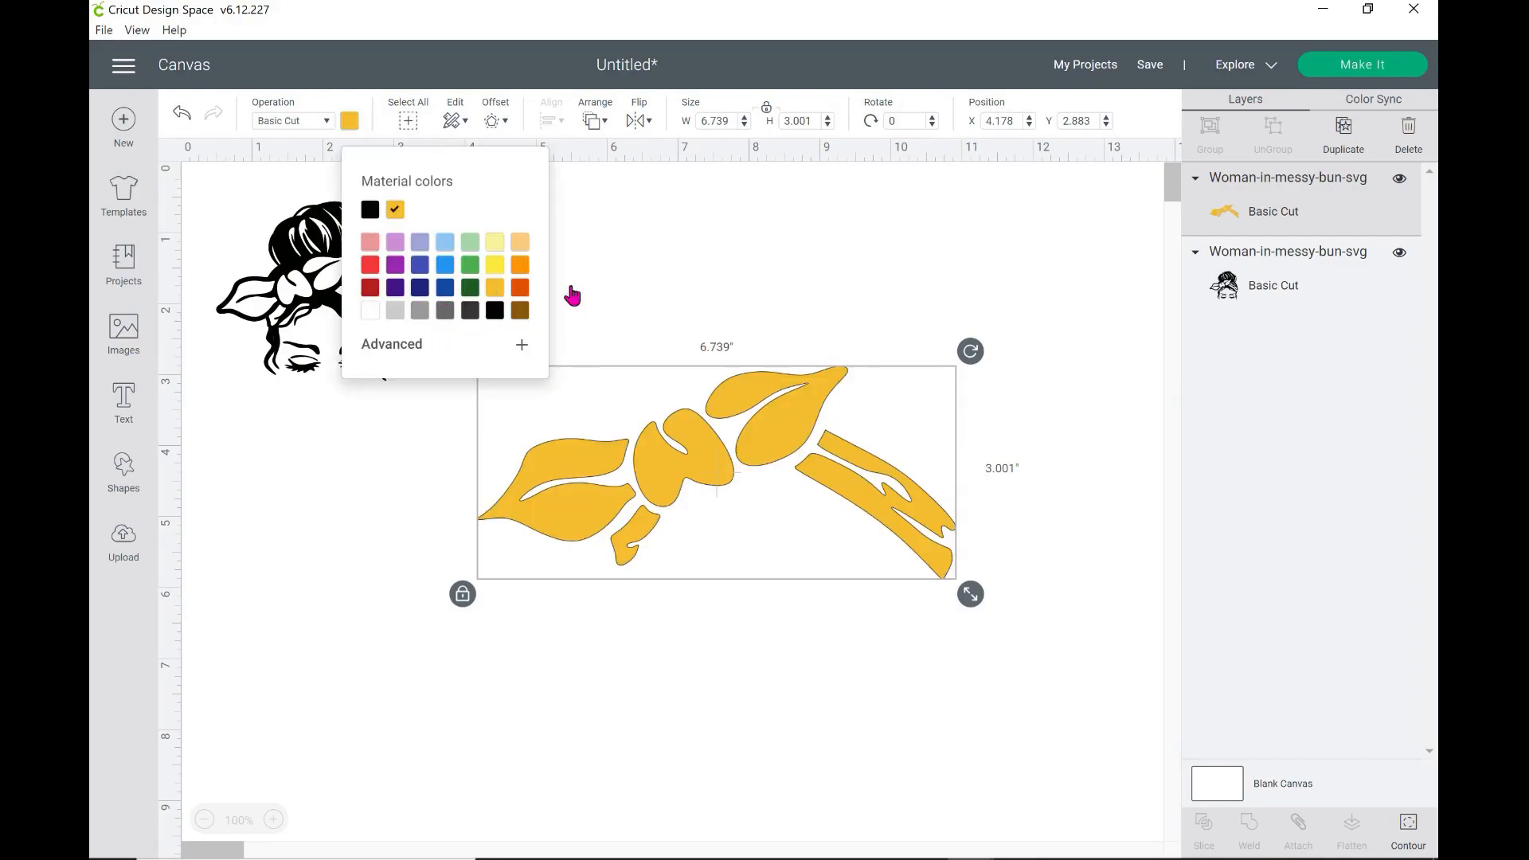
{"action": "left_click", "coordinate": [902, 662]}
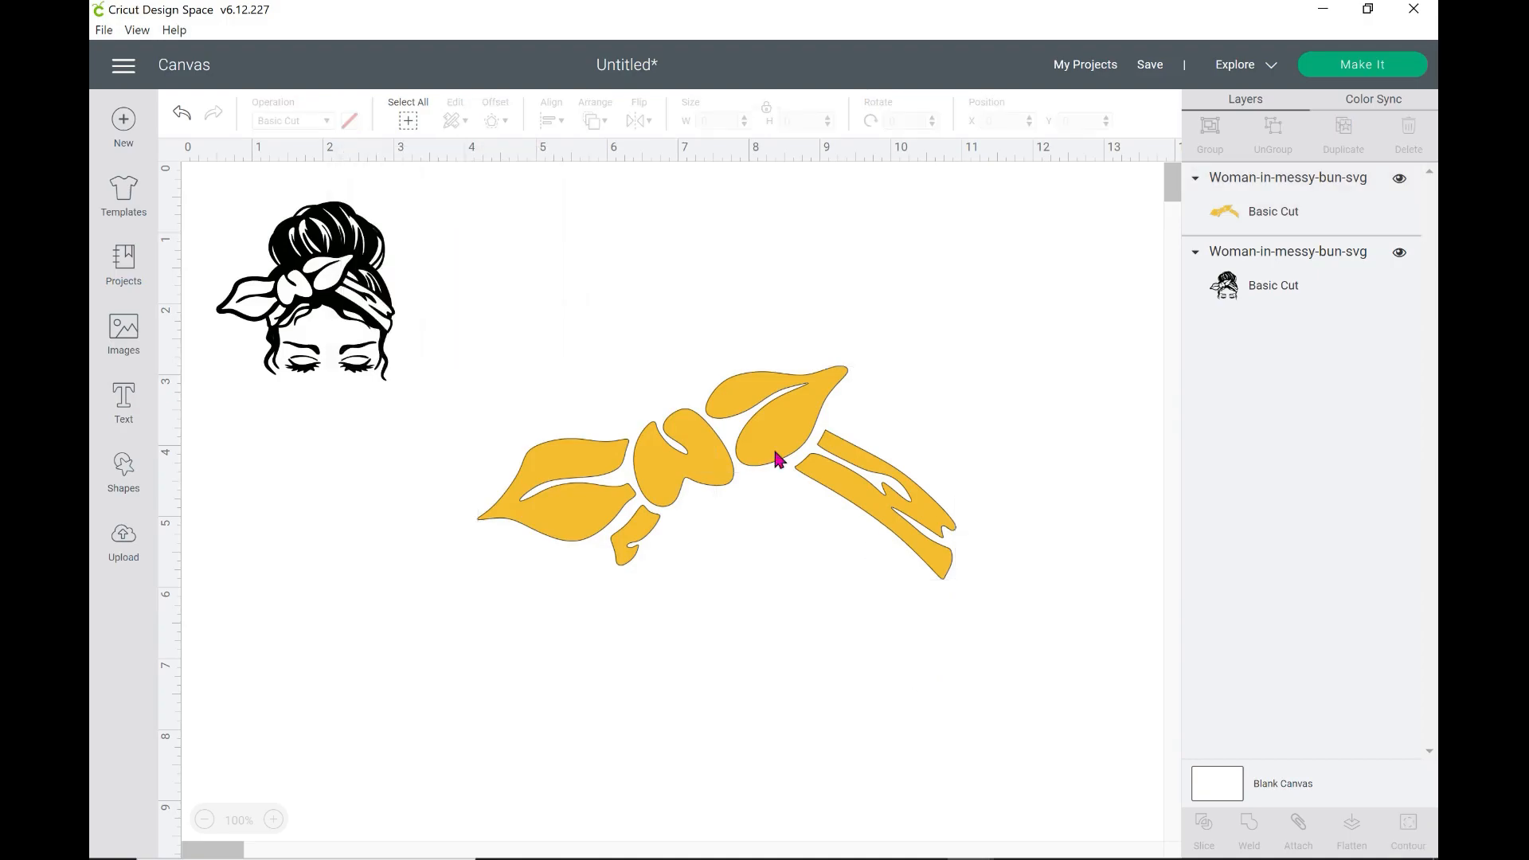
Move the bandana aside, then enlarge the small original woman image and reposition it in the middle of the canvas
{"action": "left_click_drag", "start_coordinate": [774, 451], "coordinate": [820, 358]}
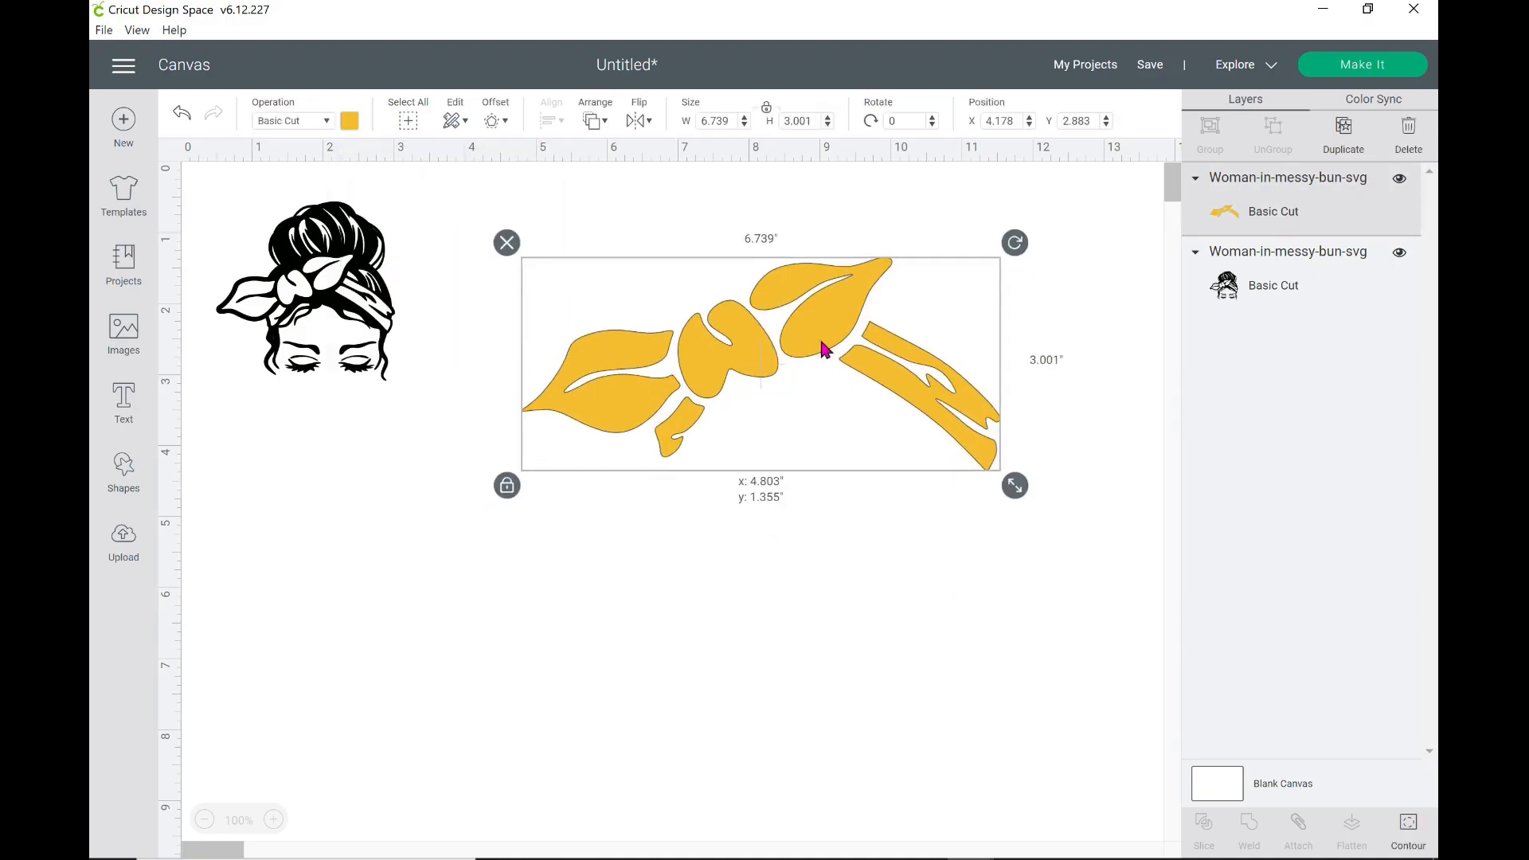
{"action": "left_click", "coordinate": [323, 356]}
{"action": "left_click_drag", "start_coordinate": [323, 356], "coordinate": [533, 519]}
{"action": "left_click_drag", "start_coordinate": [621, 560], "coordinate": [1043, 829]}
{"action": "left_click_drag", "start_coordinate": [984, 763], "coordinate": [978, 763]}
{"action": "left_click_drag", "start_coordinate": [748, 700], "coordinate": [768, 541]}
Place the yellow bandana over the woman's headband and enlarge it to about 7.2 inches wide so it fits the outline
{"action": "left_click_drag", "start_coordinate": [943, 405], "coordinate": [886, 511]}
{"action": "left_click", "coordinate": [962, 607]}
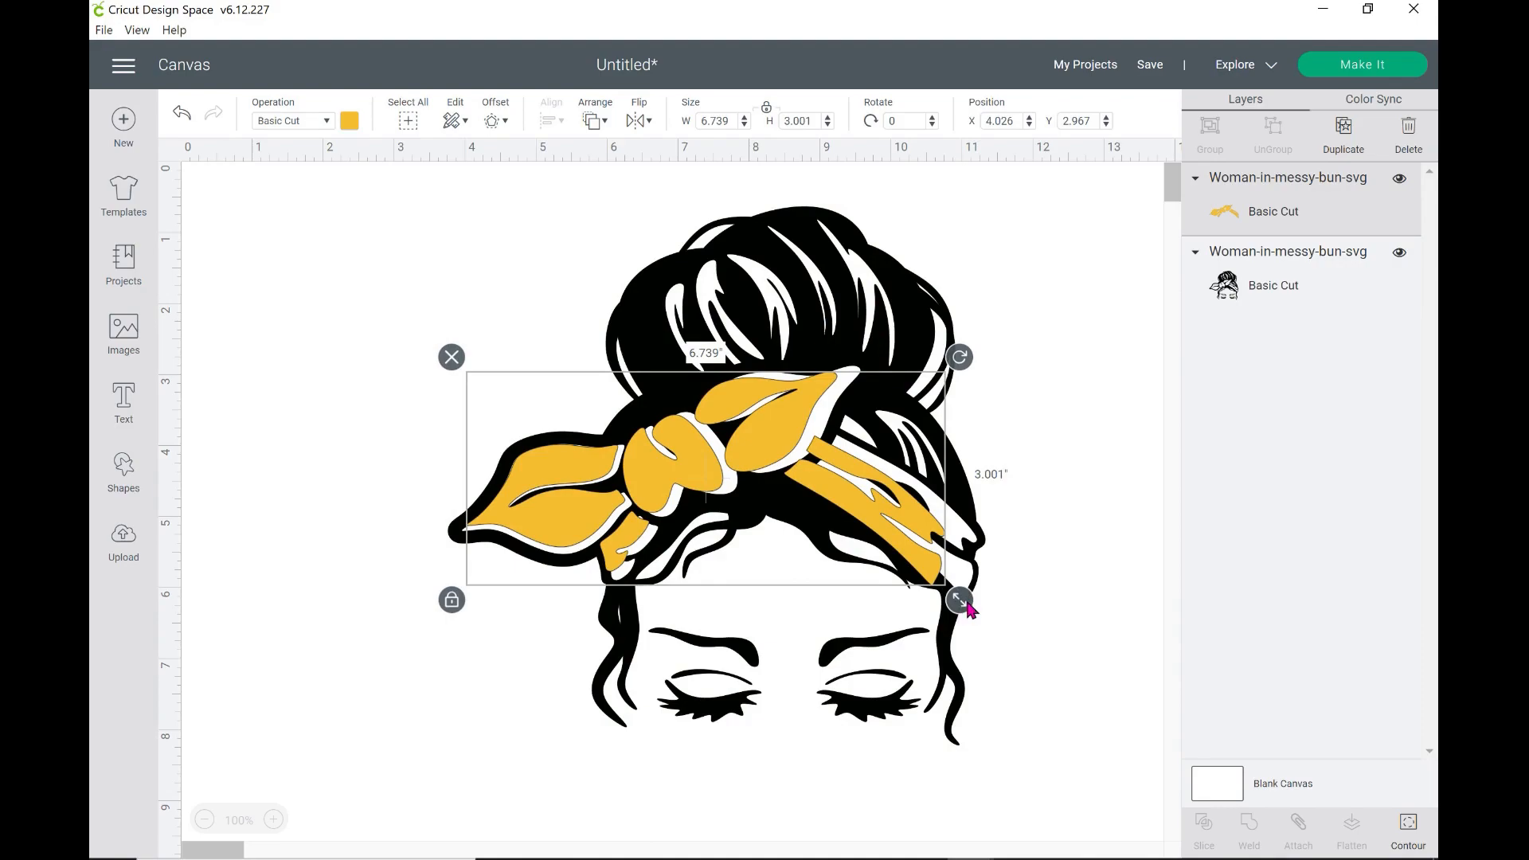
{"action": "mouse_move", "coordinate": [959, 604]}
{"action": "left_mouse_down"}
{"action": "mouse_move", "coordinate": [982, 623]}
{"action": "mouse_move", "coordinate": [974, 611]}
{"action": "left_mouse_up"}
{"action": "left_click_drag", "start_coordinate": [940, 562], "coordinate": [938, 563]}
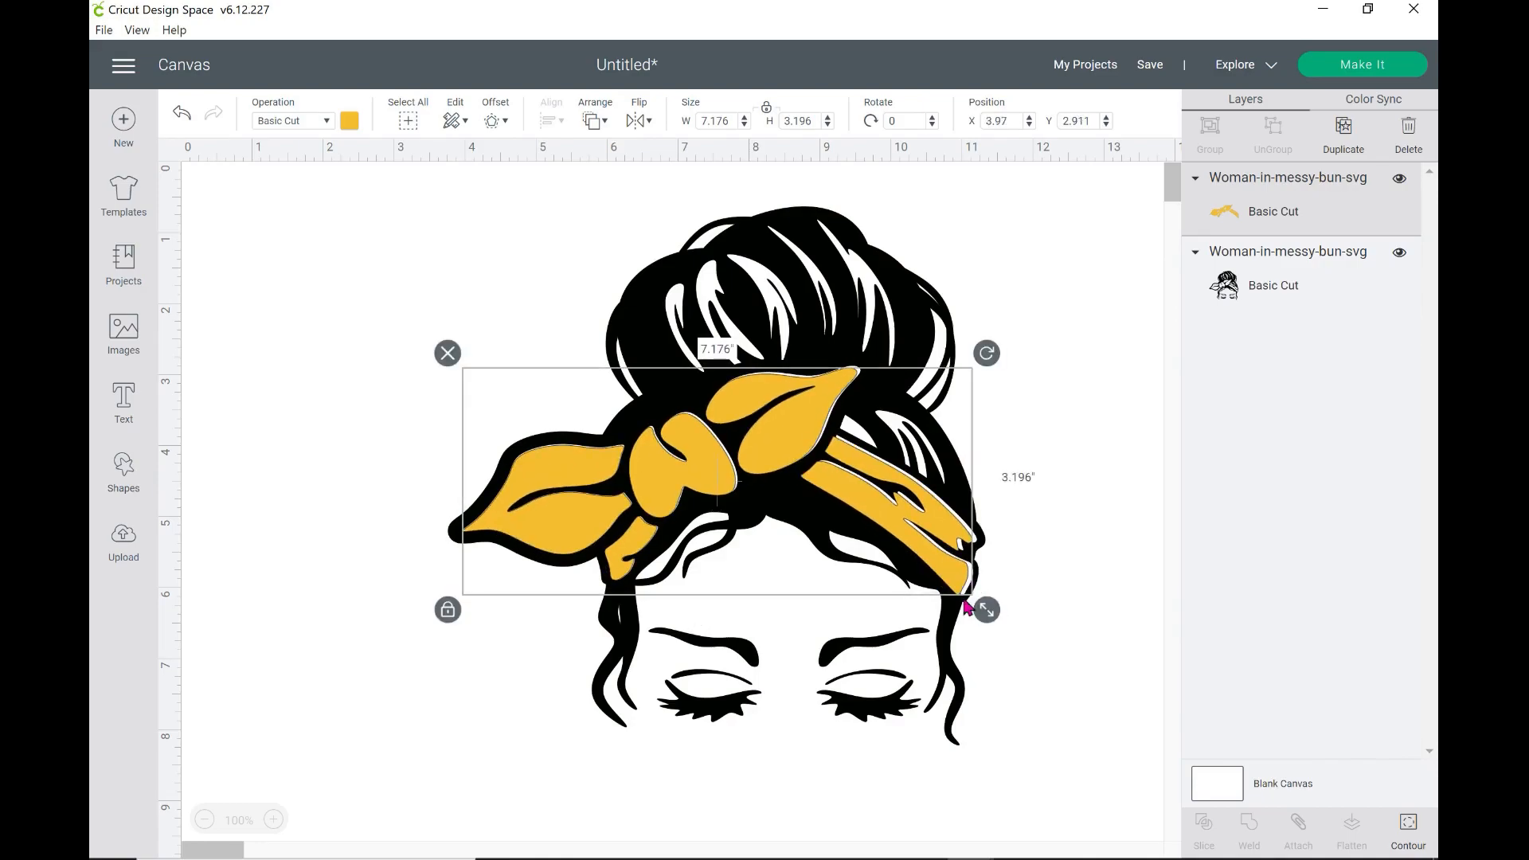
{"action": "left_click_drag", "start_coordinate": [987, 615], "coordinate": [990, 616]}
{"action": "left_click", "coordinate": [1057, 675]}
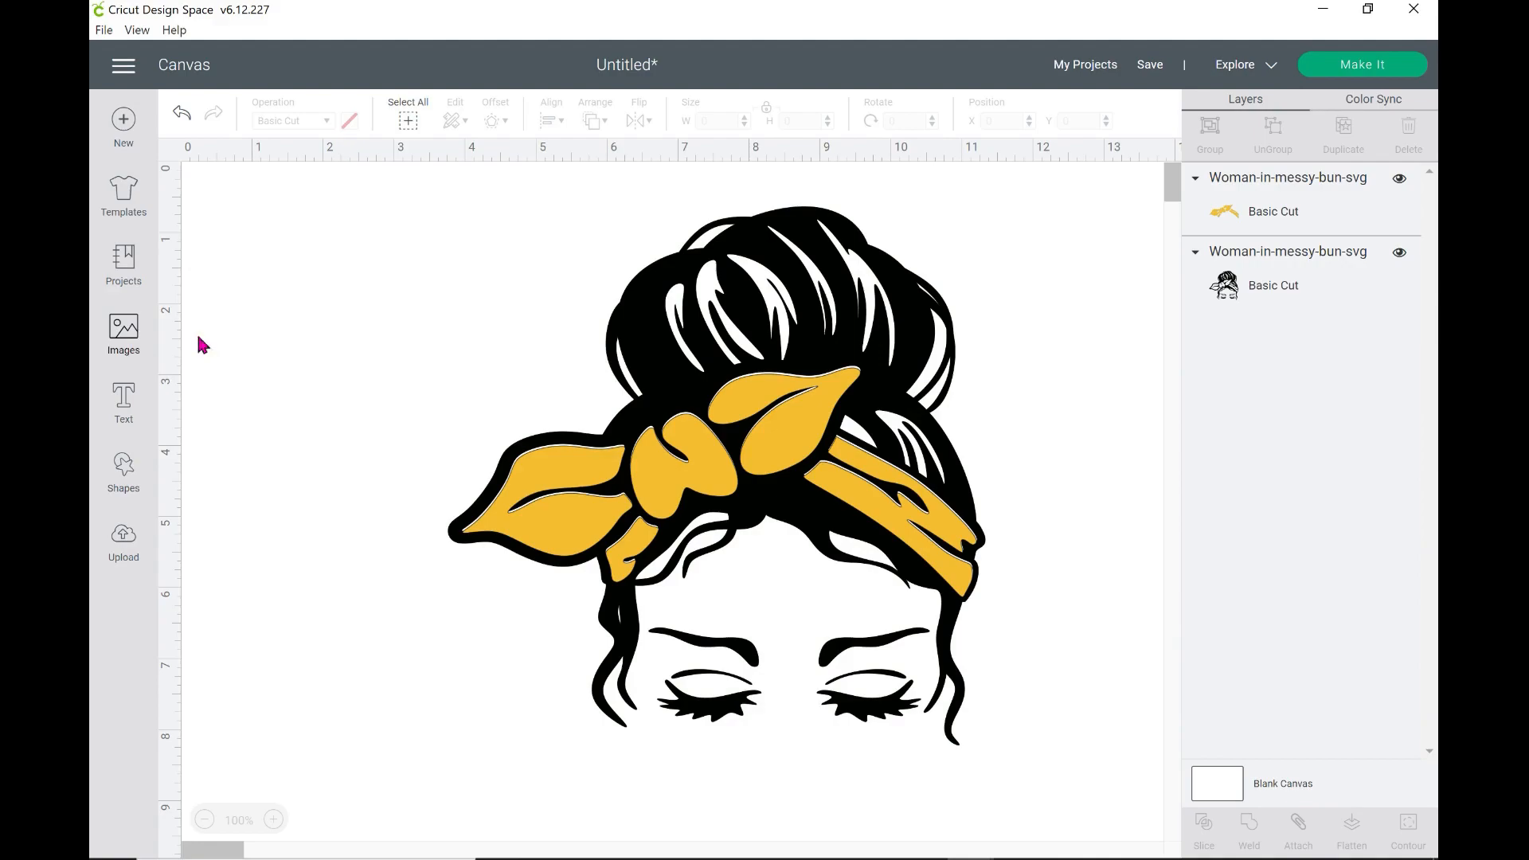
Search the image library for sunflowers and insert the layered sunflower with yellow petals and brown center onto the canvas
{"action": "left_click", "coordinate": [148, 350]}
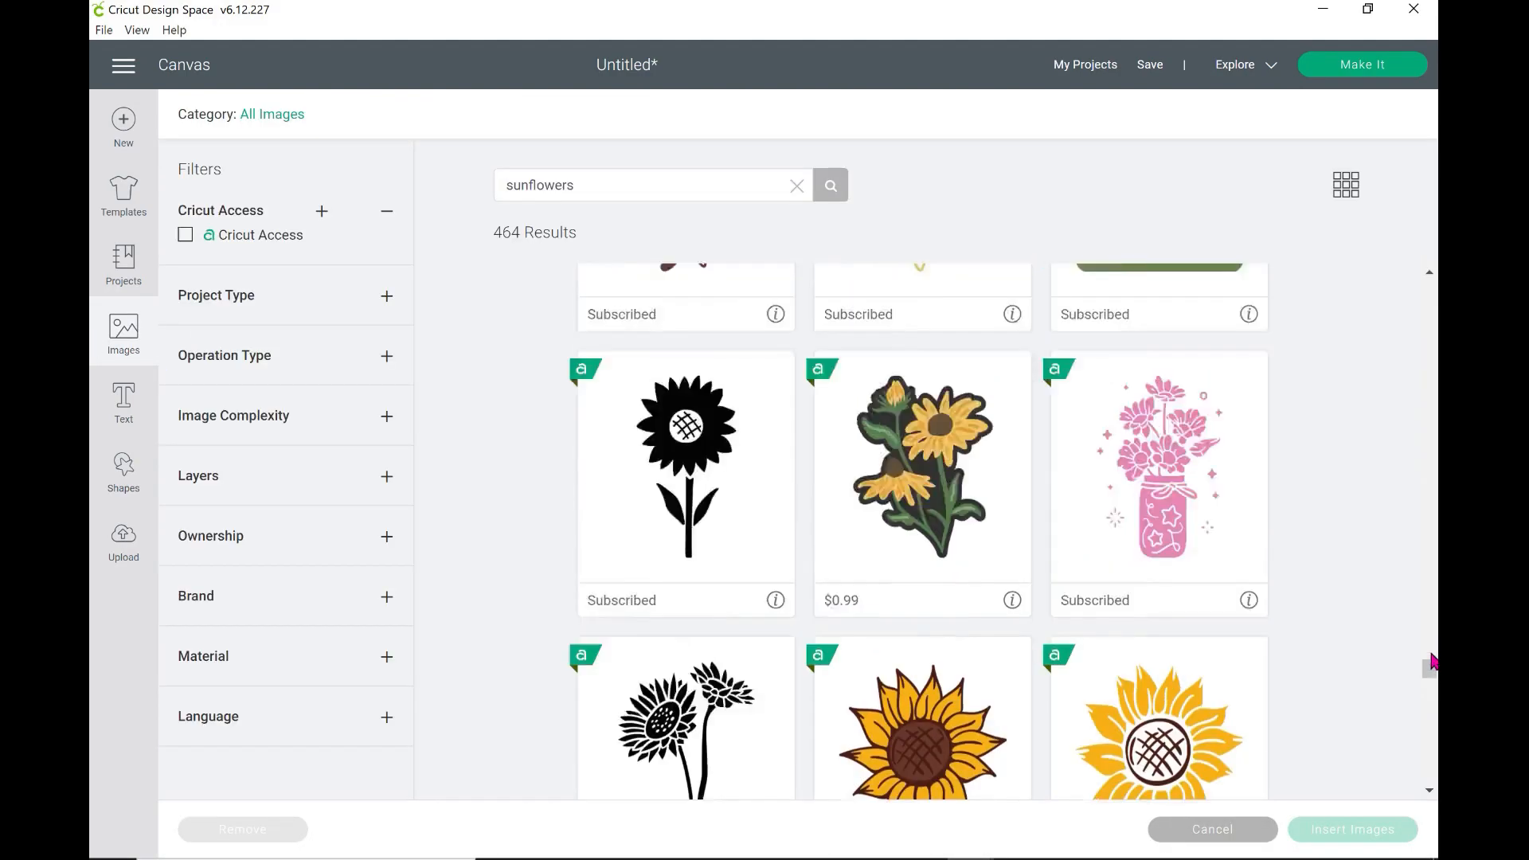
{"action": "scroll", "coordinate": [1434, 675], "scroll_direction": "down", "scroll_amount": 3}
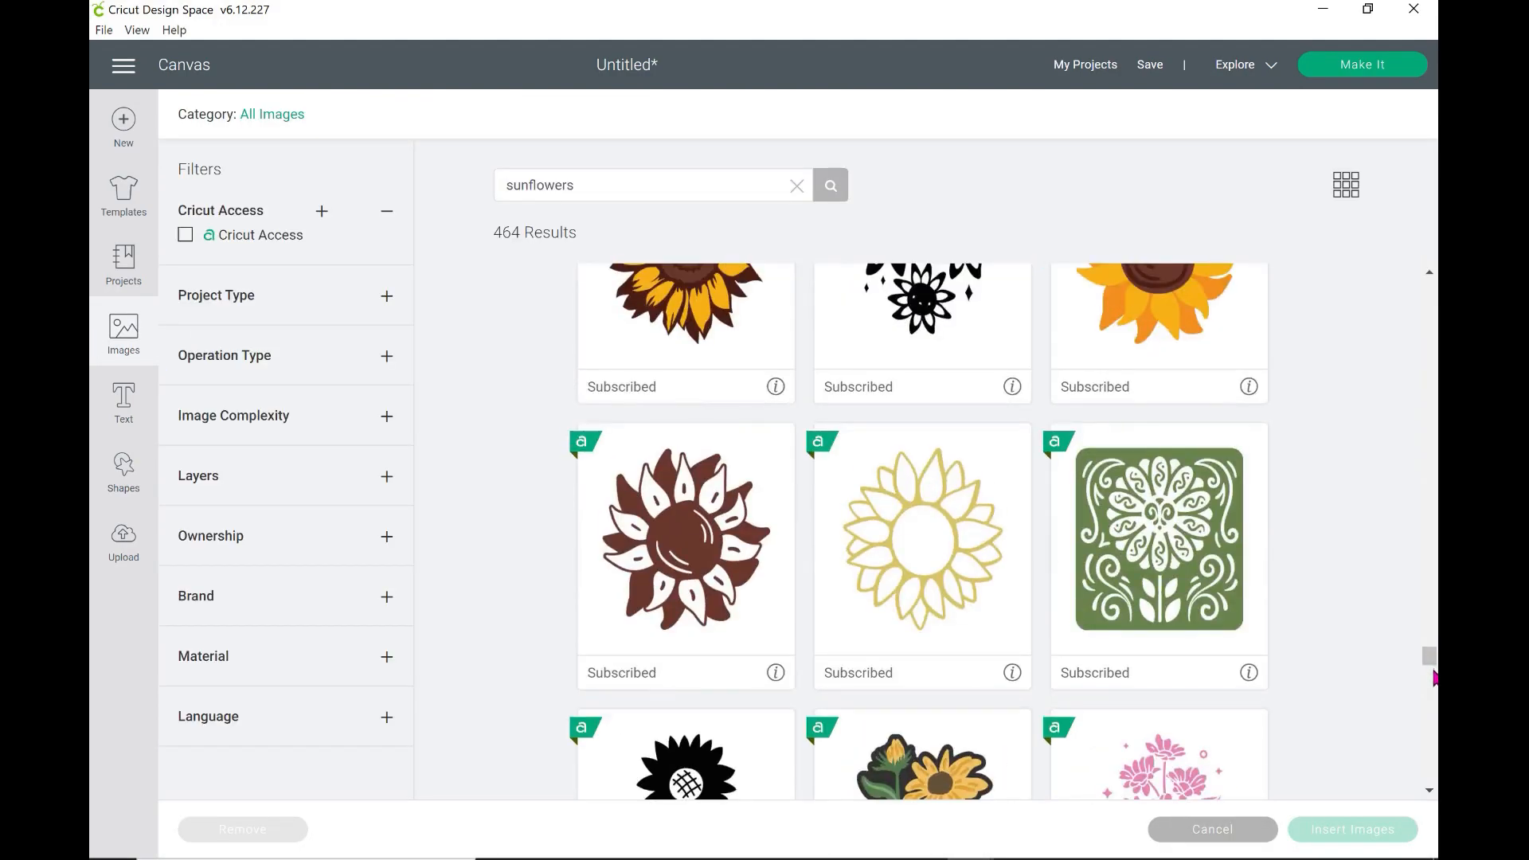
{"action": "scroll", "coordinate": [1434, 677], "scroll_direction": "down", "scroll_amount": 5}
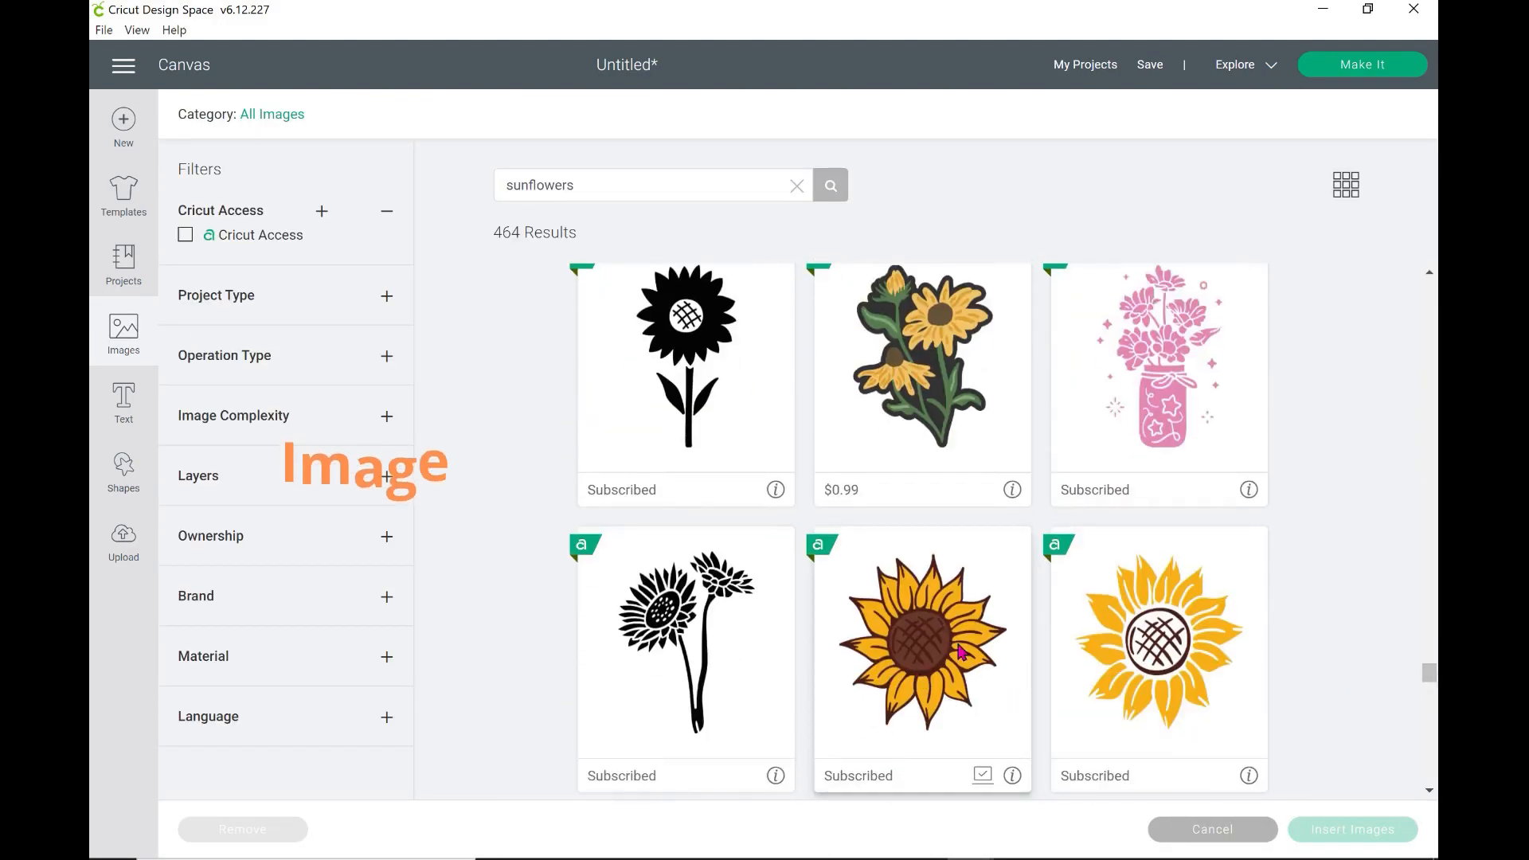
{"action": "left_click", "coordinate": [948, 669]}
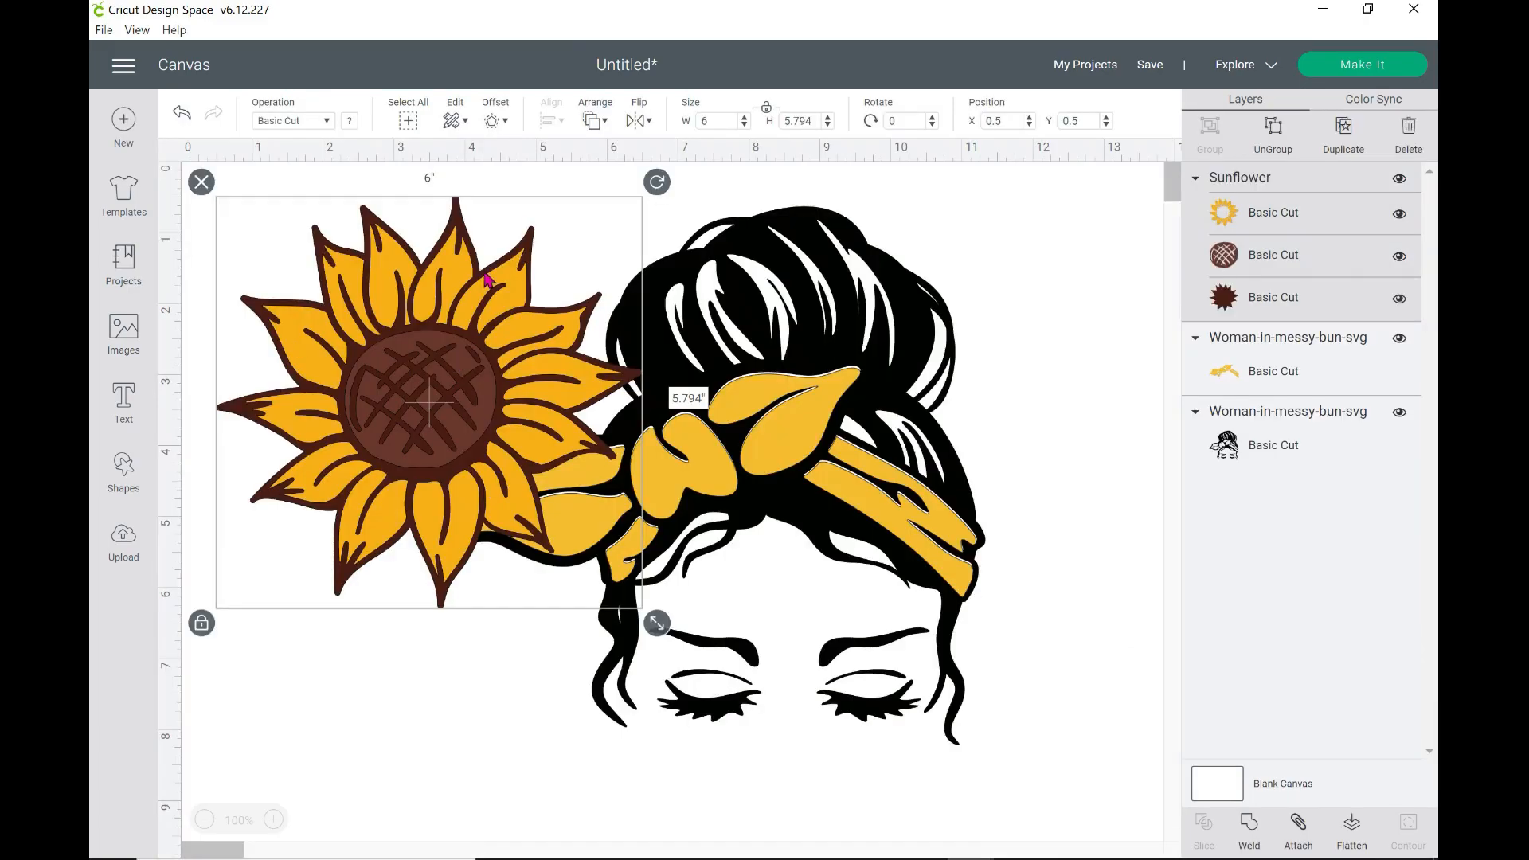
Ungroup the sunflower and recolor its petal layer to orange
{"action": "left_click", "coordinate": [1269, 140]}
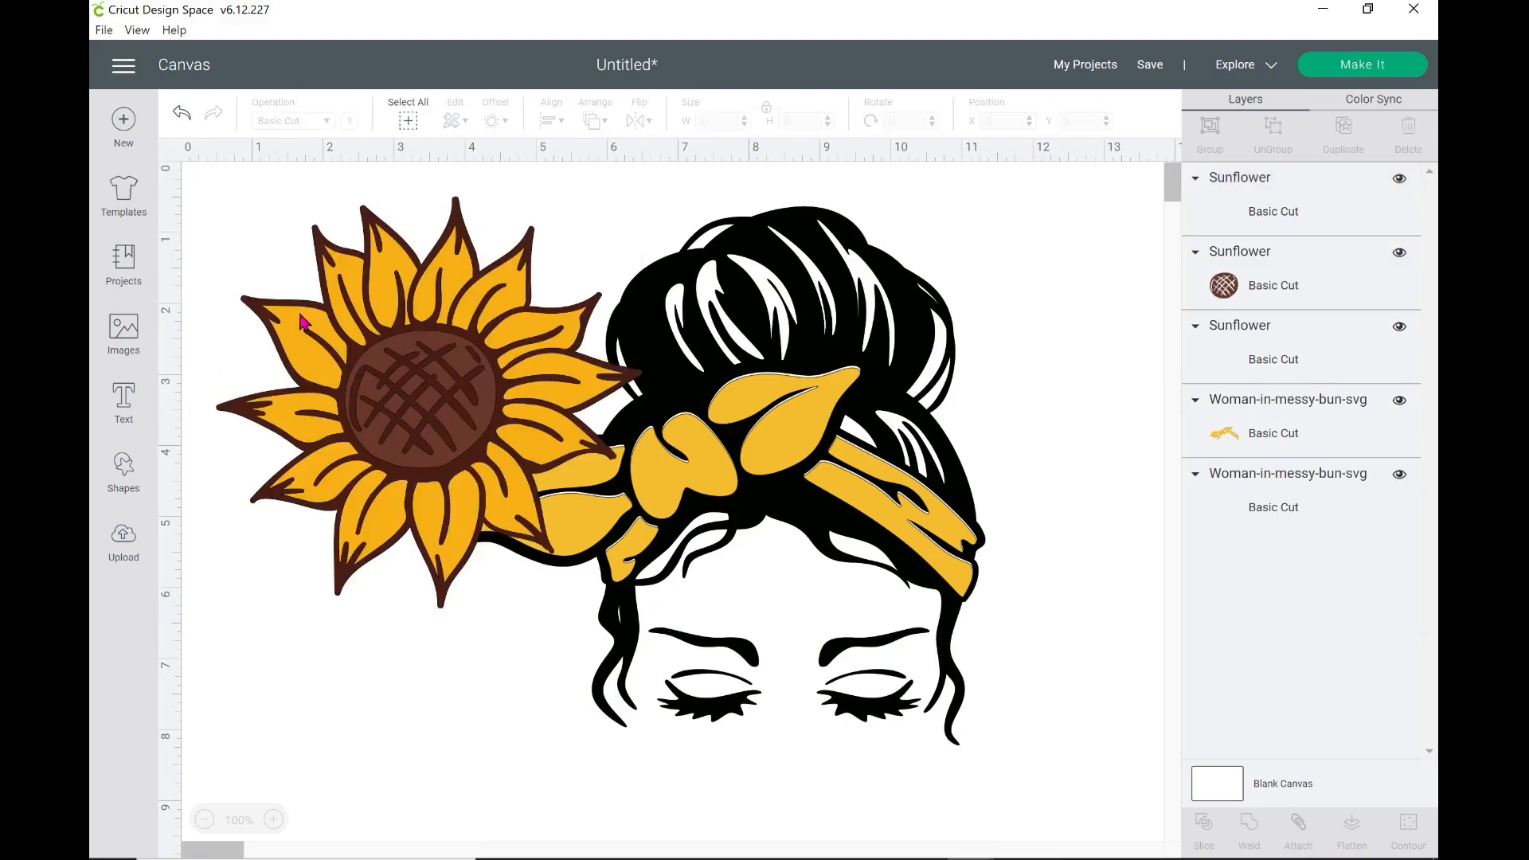
{"action": "left_click", "coordinate": [1385, 209]}
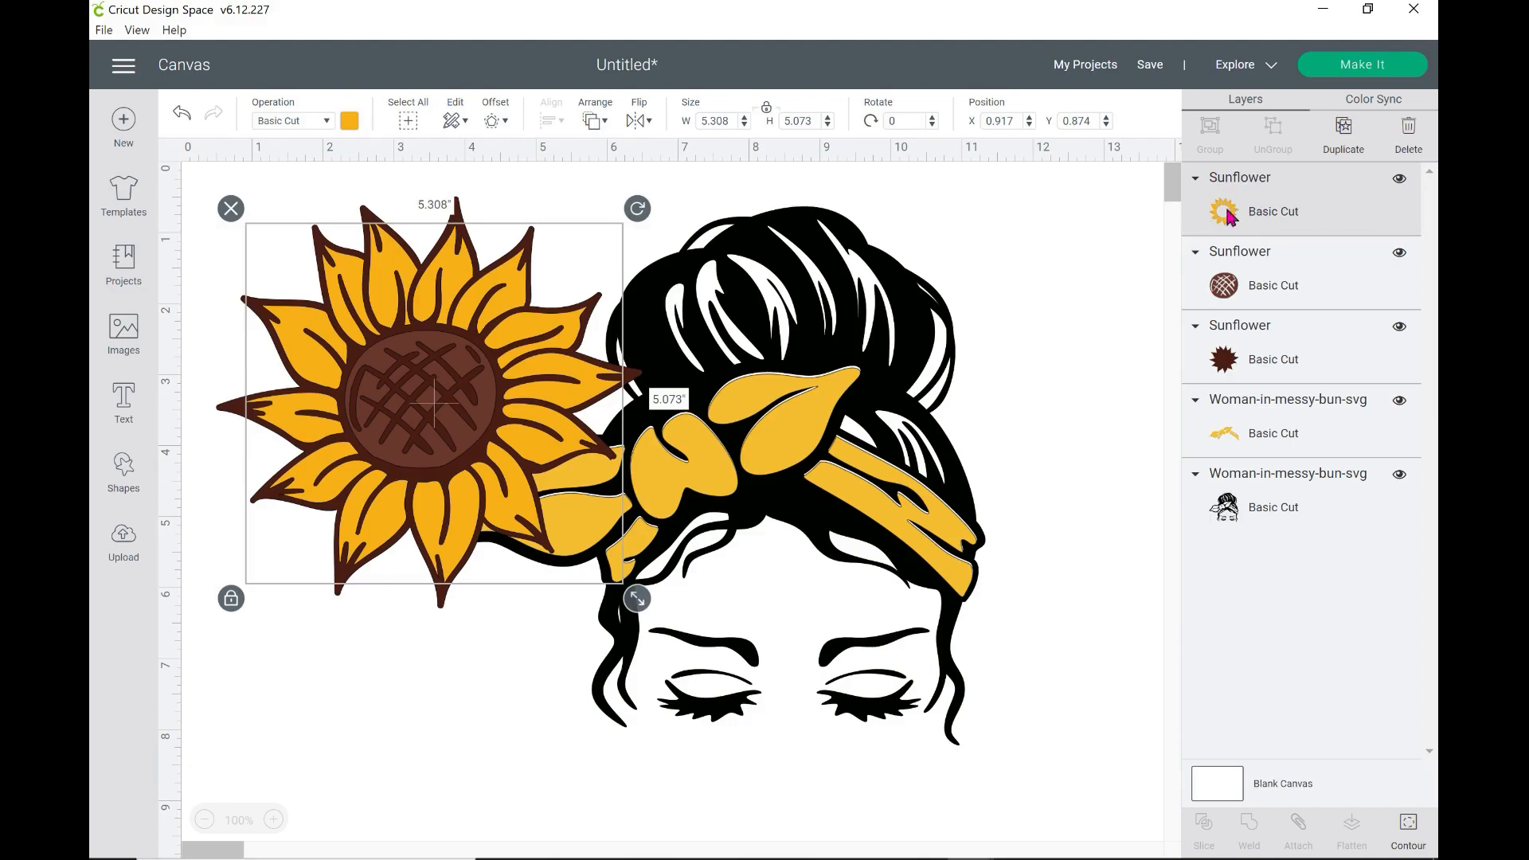
{"action": "left_click", "coordinate": [348, 122]}
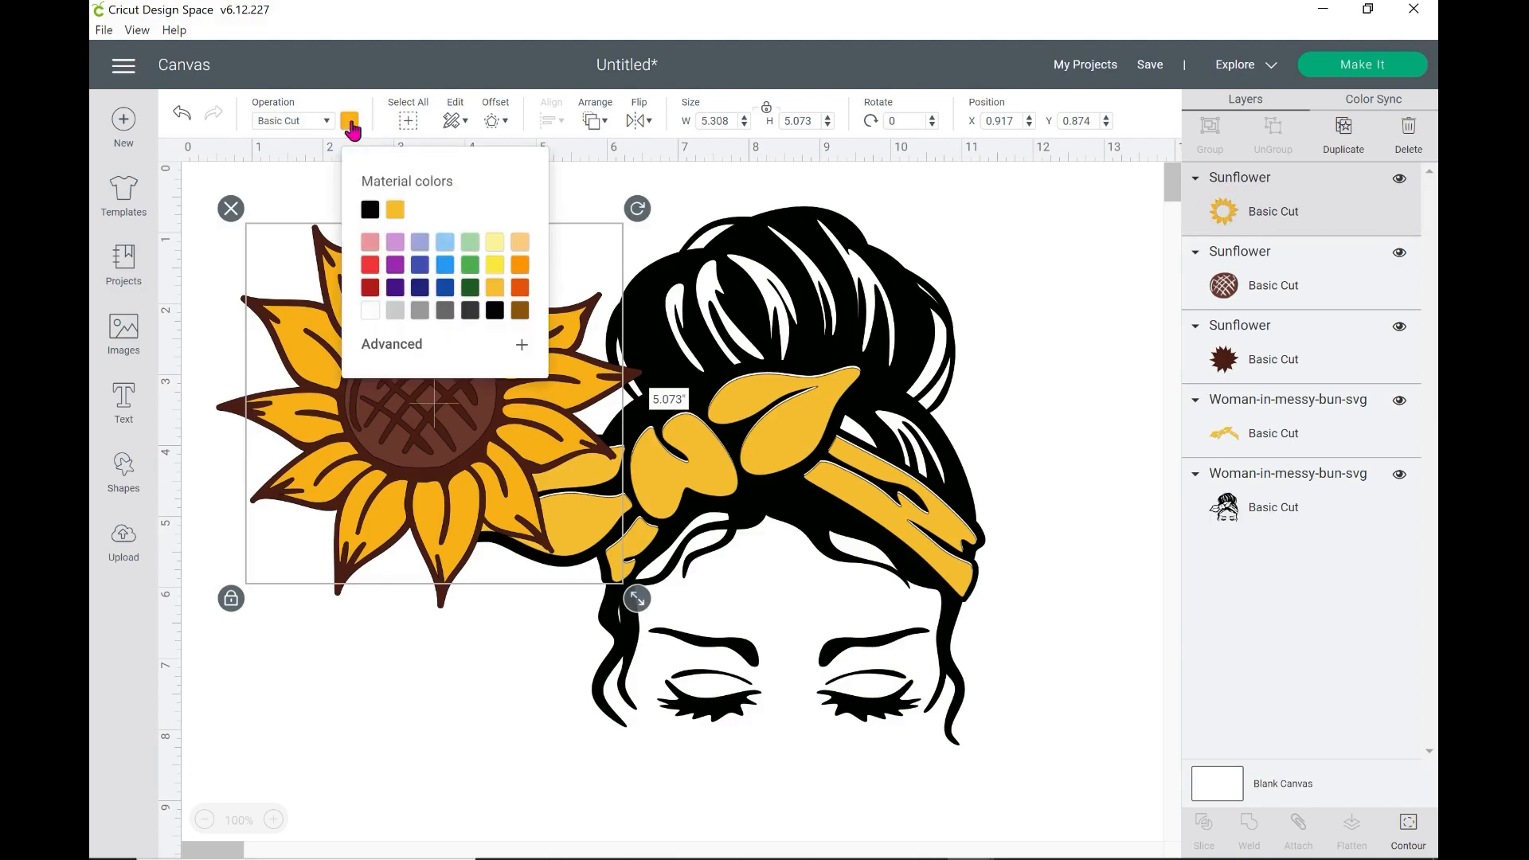
{"action": "left_click", "coordinate": [521, 267]}
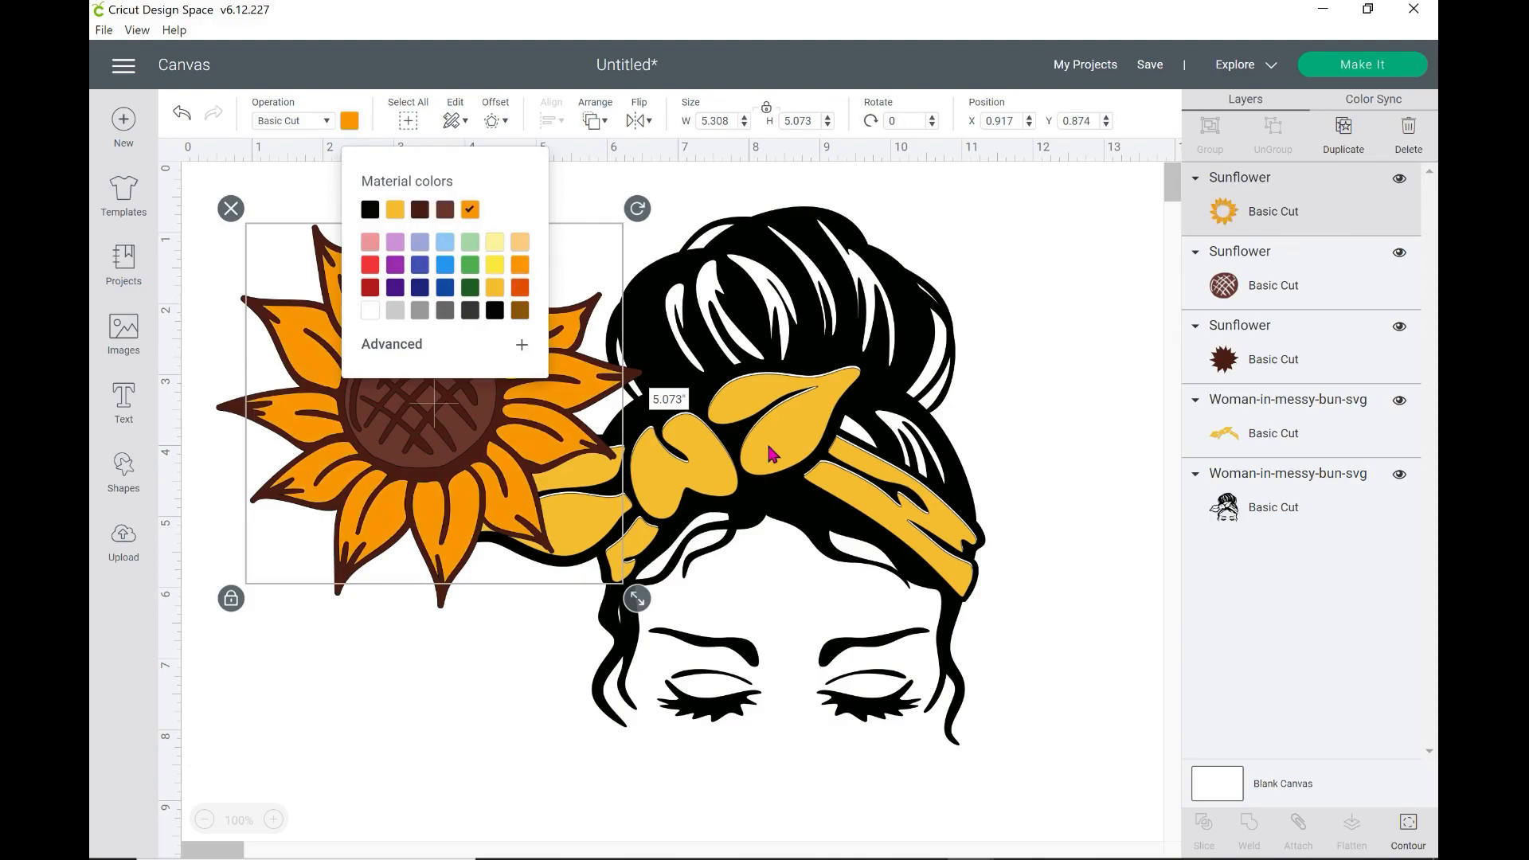
{"action": "left_click", "coordinate": [1079, 366]}
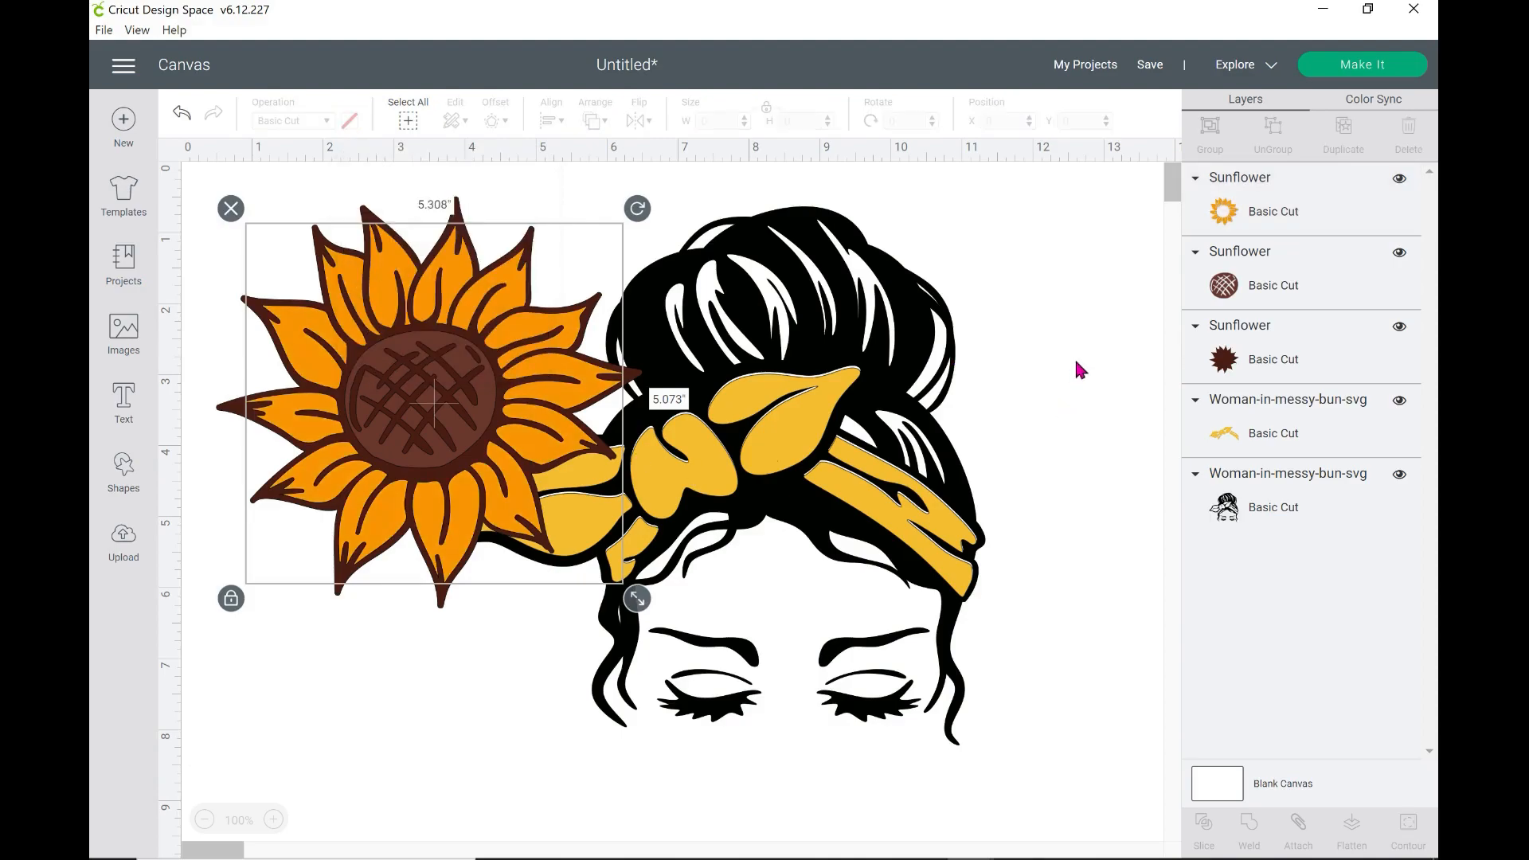
Select only the three sunflower layers and group them together
{"action": "left_click_drag", "start_coordinate": [557, 187], "coordinate": [265, 534]}
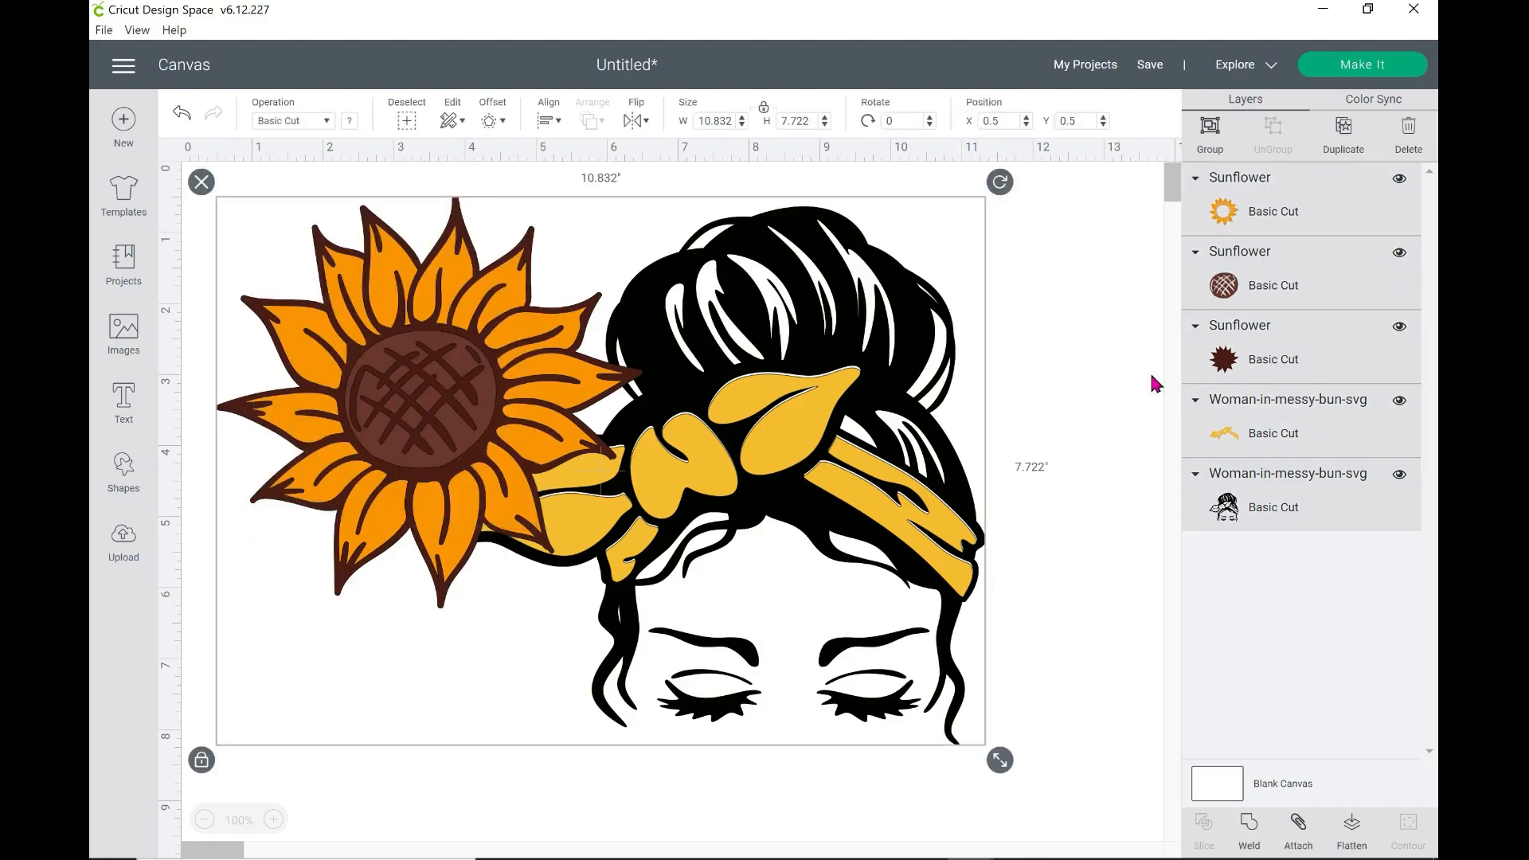
{"action": "left_click", "coordinate": [1051, 284]}
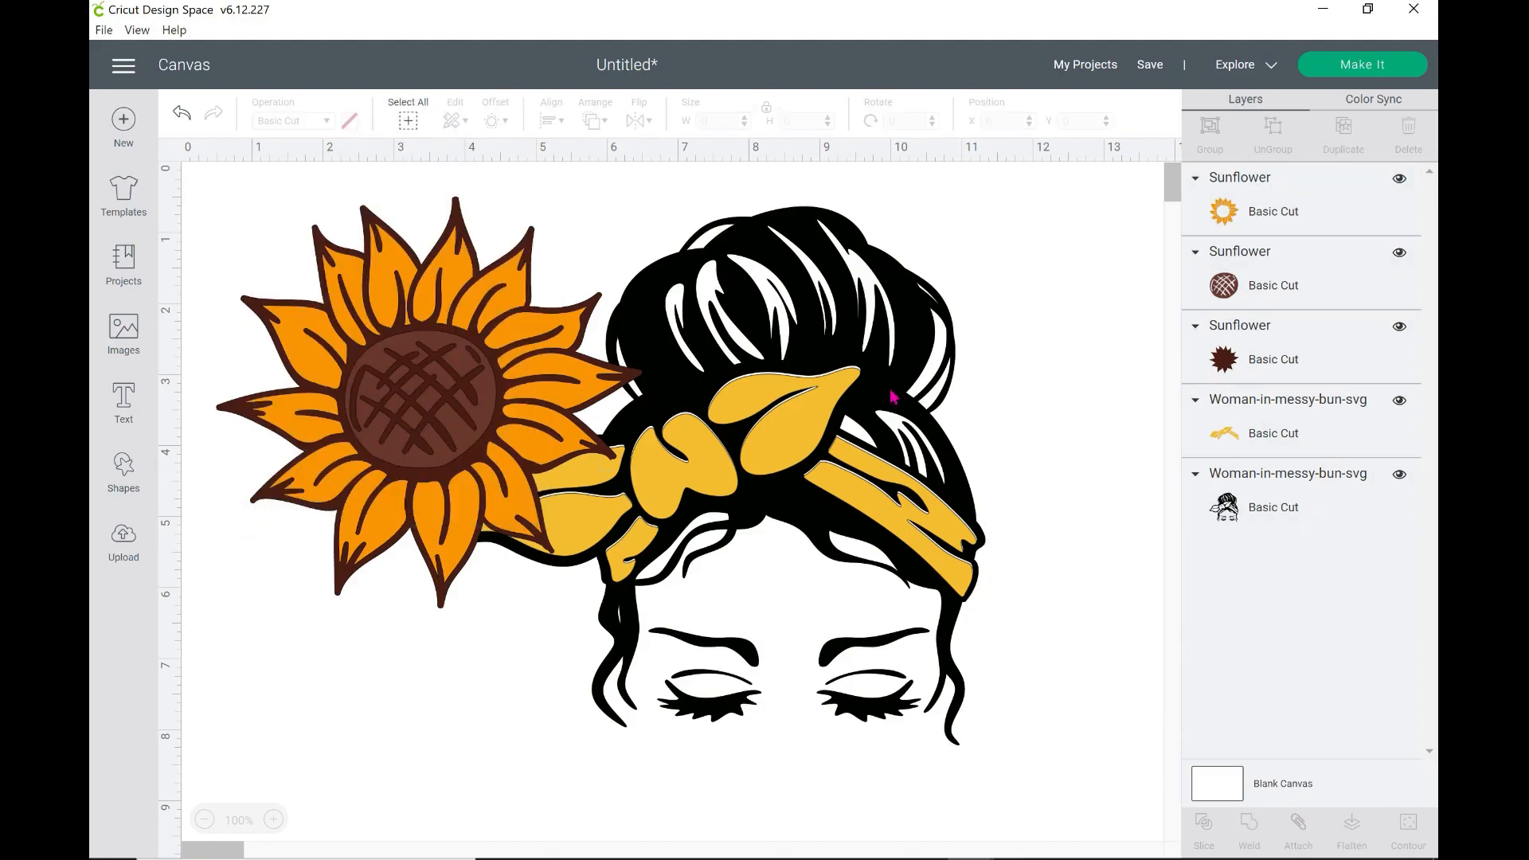
{"action": "left_click", "coordinate": [1290, 226]}
{"action": "left_click", "coordinate": [1283, 288], "text": "shift"}
{"action": "left_click", "coordinate": [1270, 367], "text": "shift"}
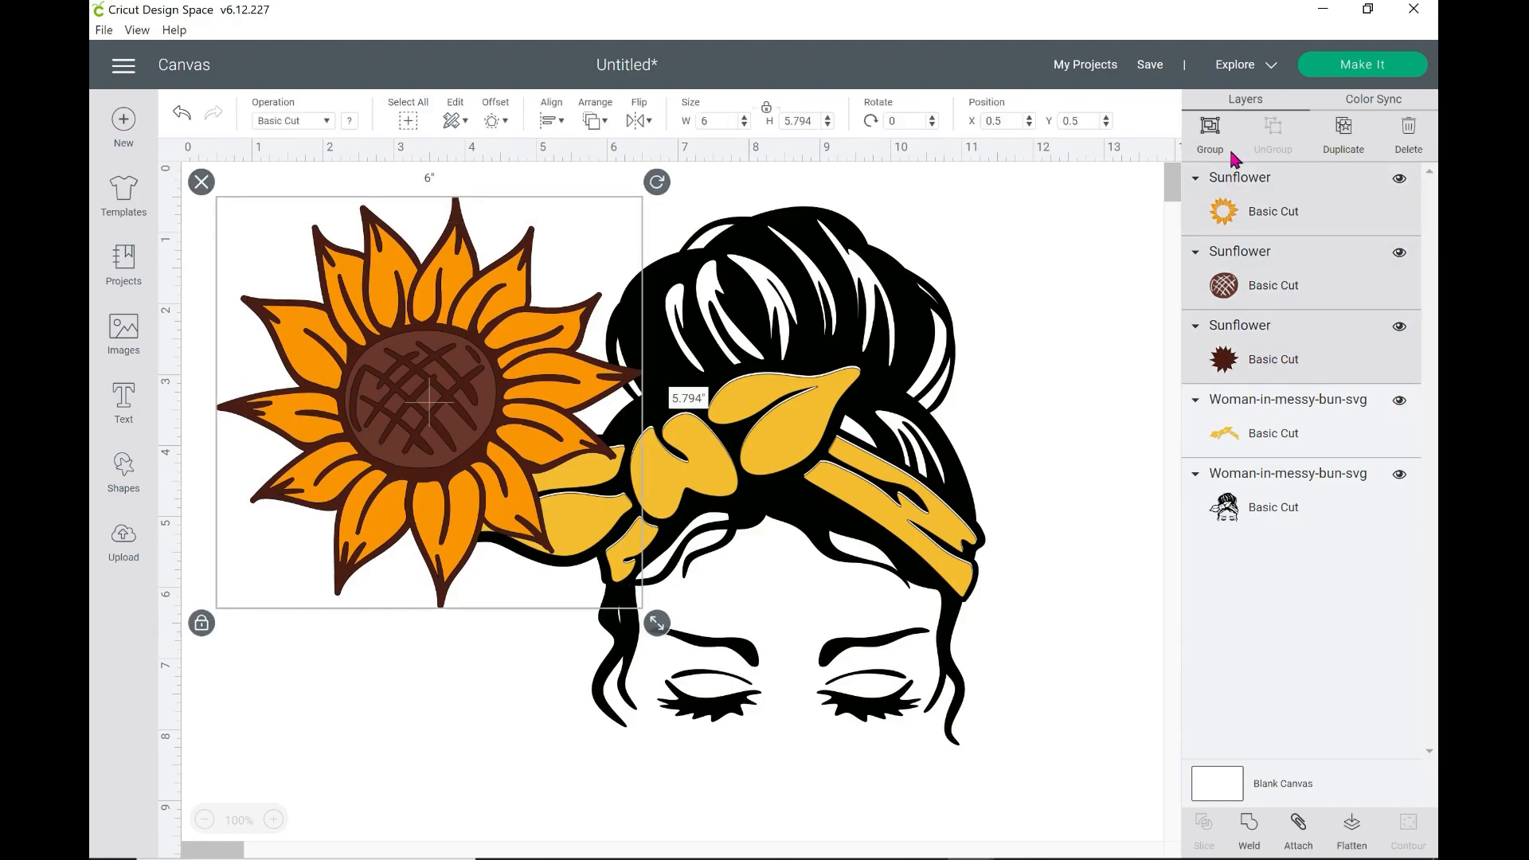
{"action": "left_click", "coordinate": [1209, 130]}
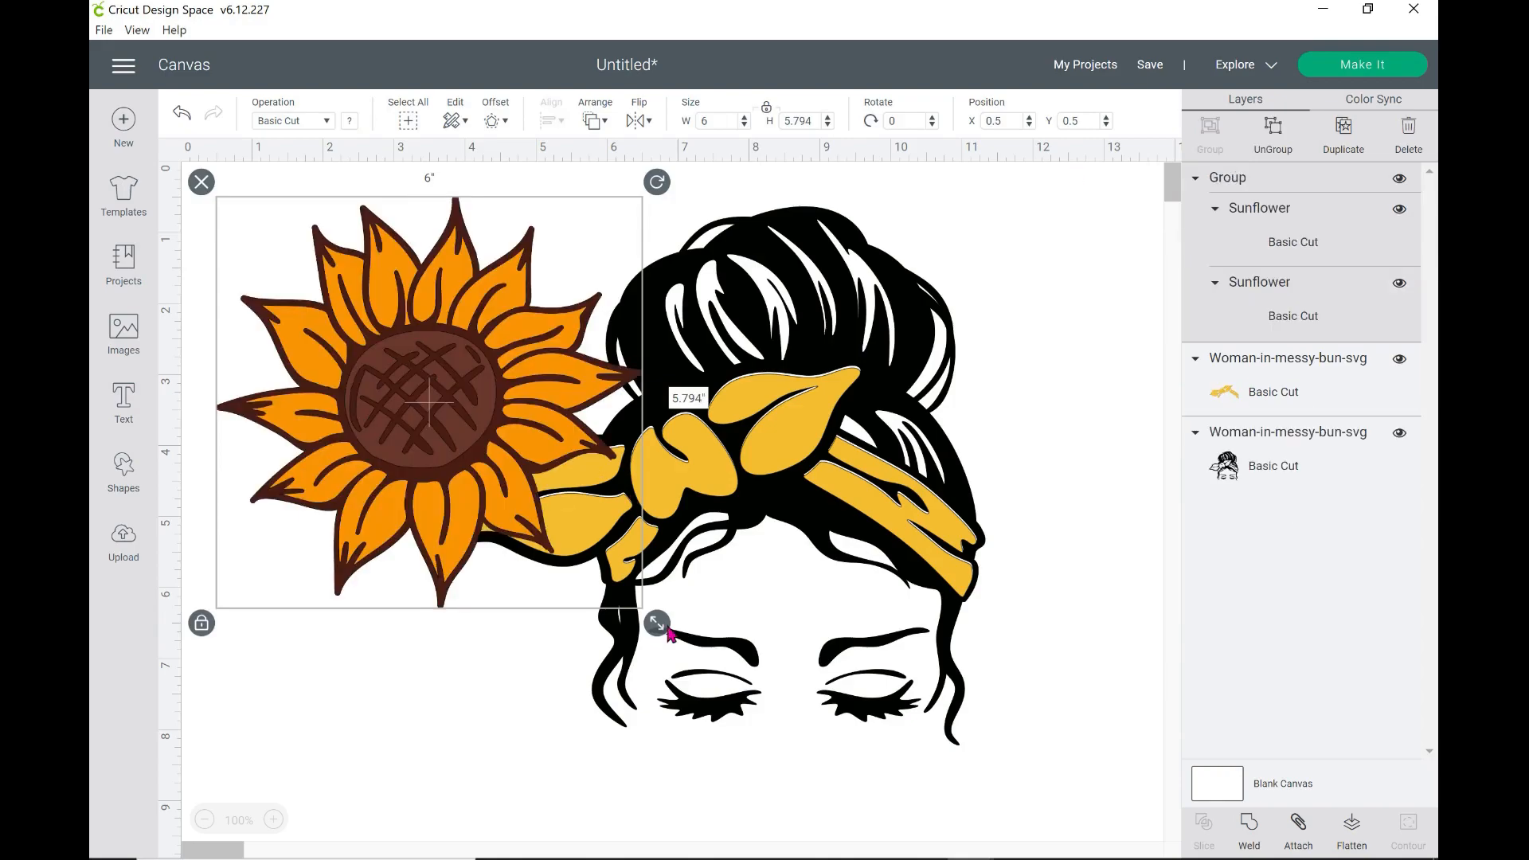
Shrink the sunflower group to about 1.97 inches wide, place it near the bandana and duplicate it
{"action": "left_click_drag", "start_coordinate": [667, 631], "coordinate": [376, 317]}
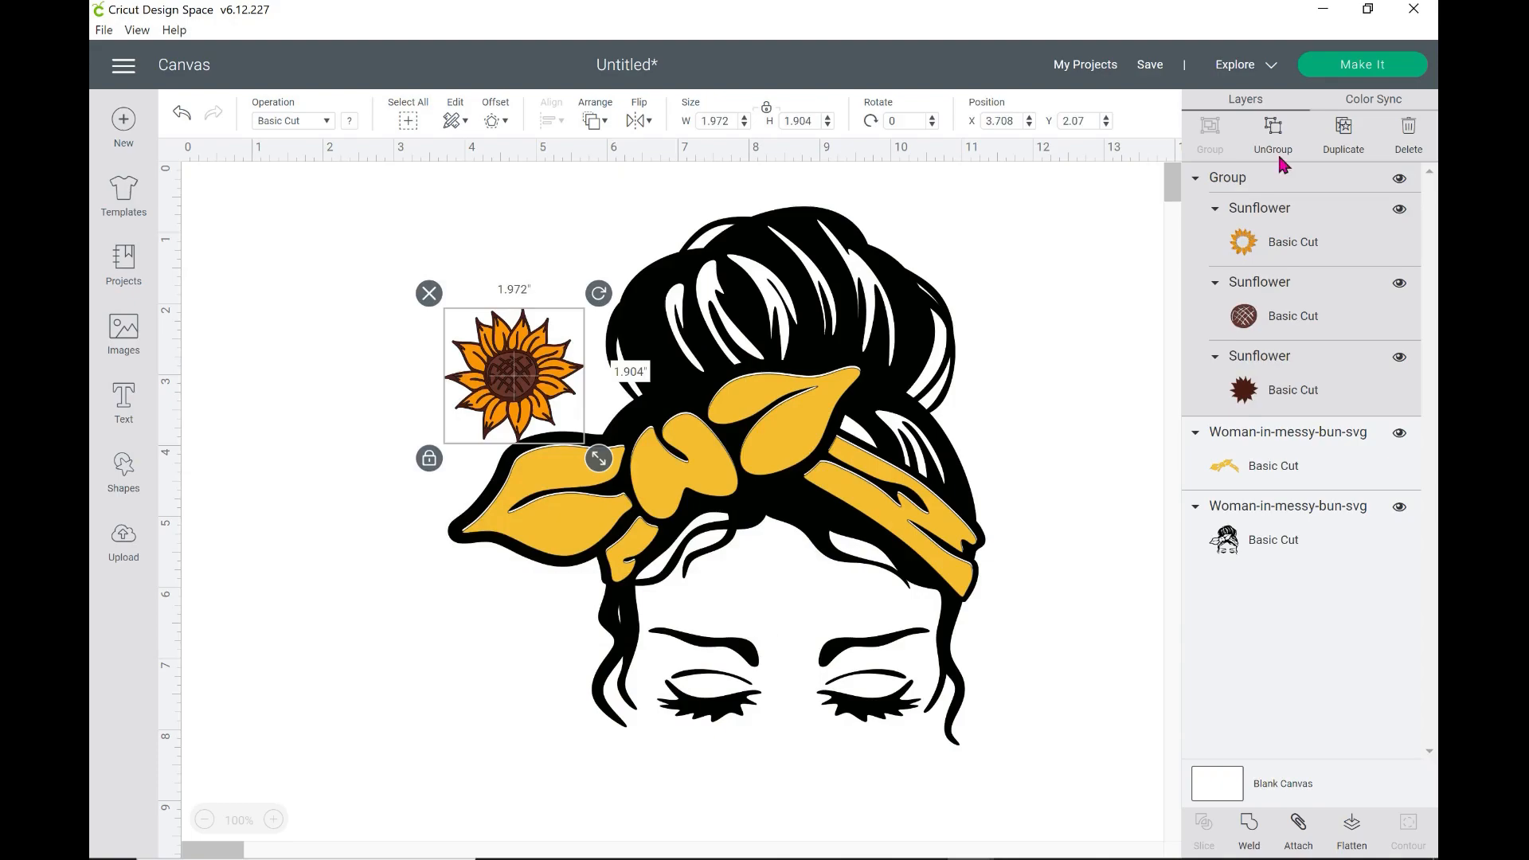
{"action": "left_click", "coordinate": [1351, 152]}
Arrange three sunflowers in a cluster over the bandana knot, with the uppermost one enlarged to about 2.2 inches wide
{"action": "left_click_drag", "start_coordinate": [548, 410], "coordinate": [701, 414]}
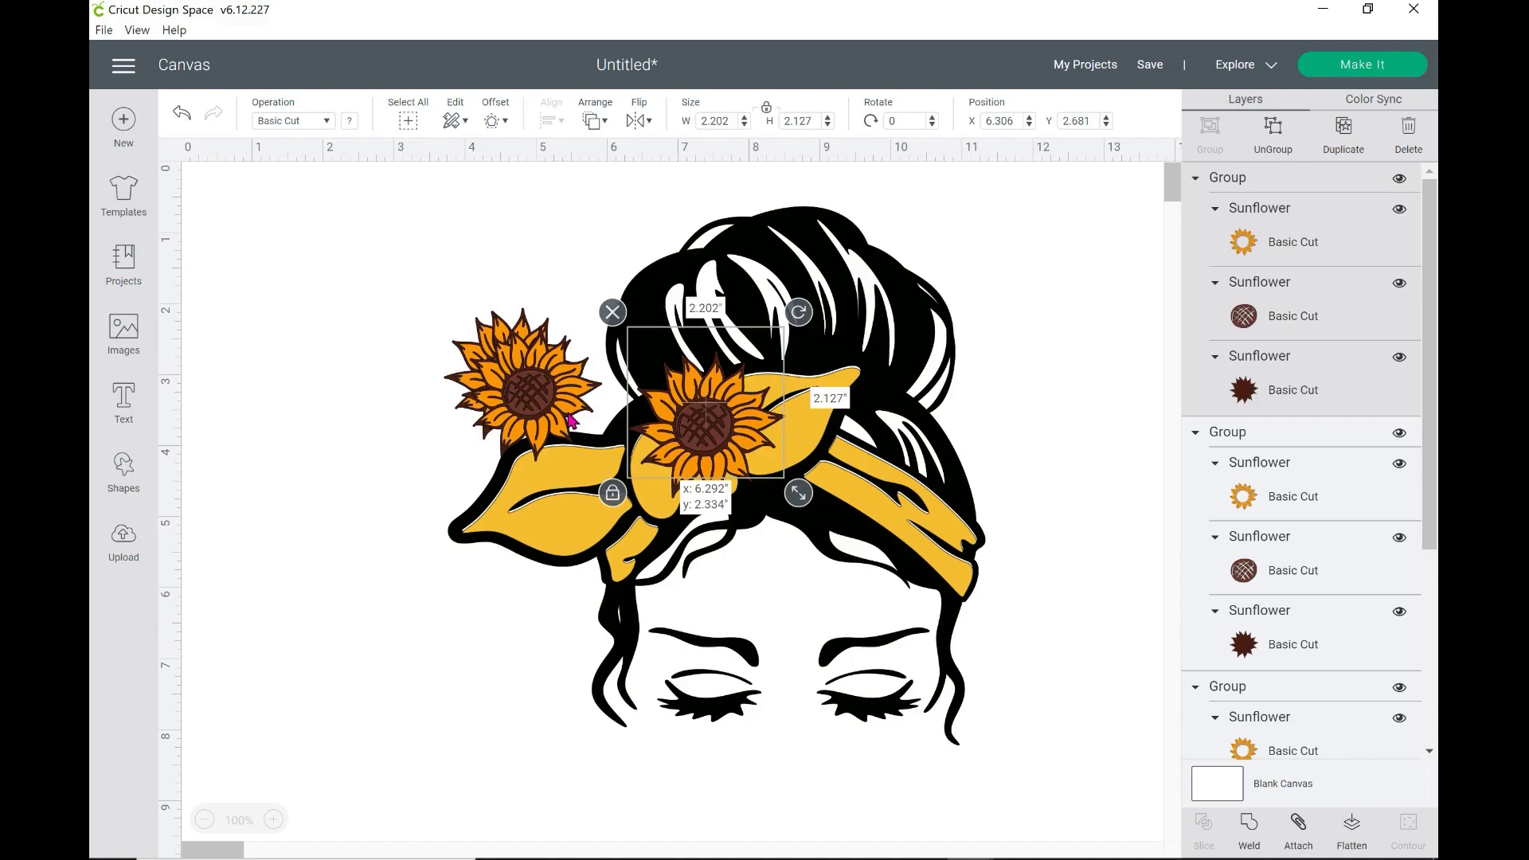
{"action": "left_click_drag", "start_coordinate": [569, 415], "coordinate": [637, 459]}
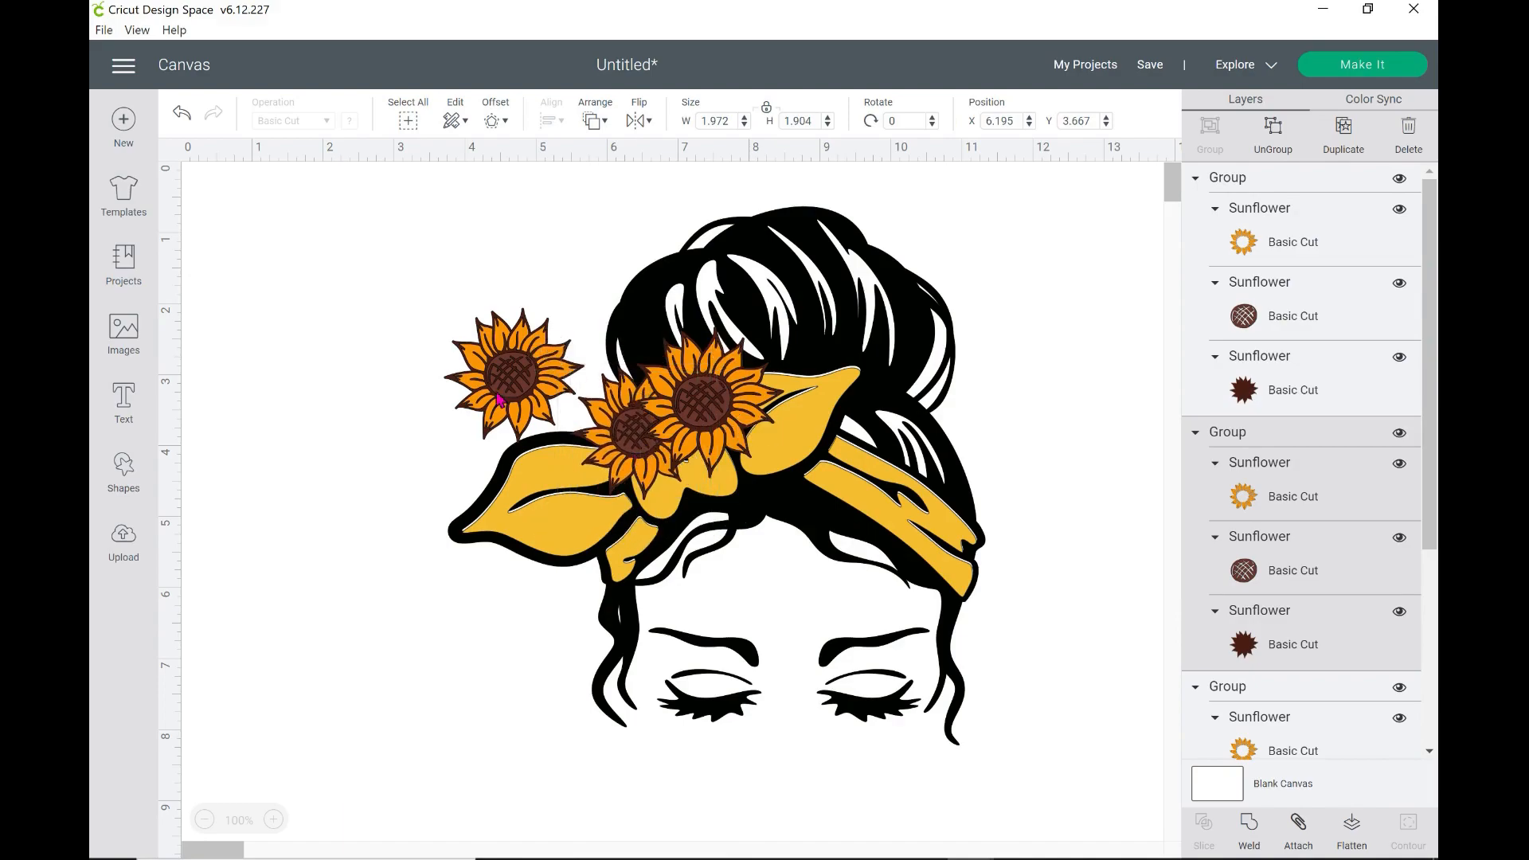
{"action": "left_click", "coordinate": [501, 395]}
{"action": "left_click_drag", "start_coordinate": [510, 396], "coordinate": [677, 478]}
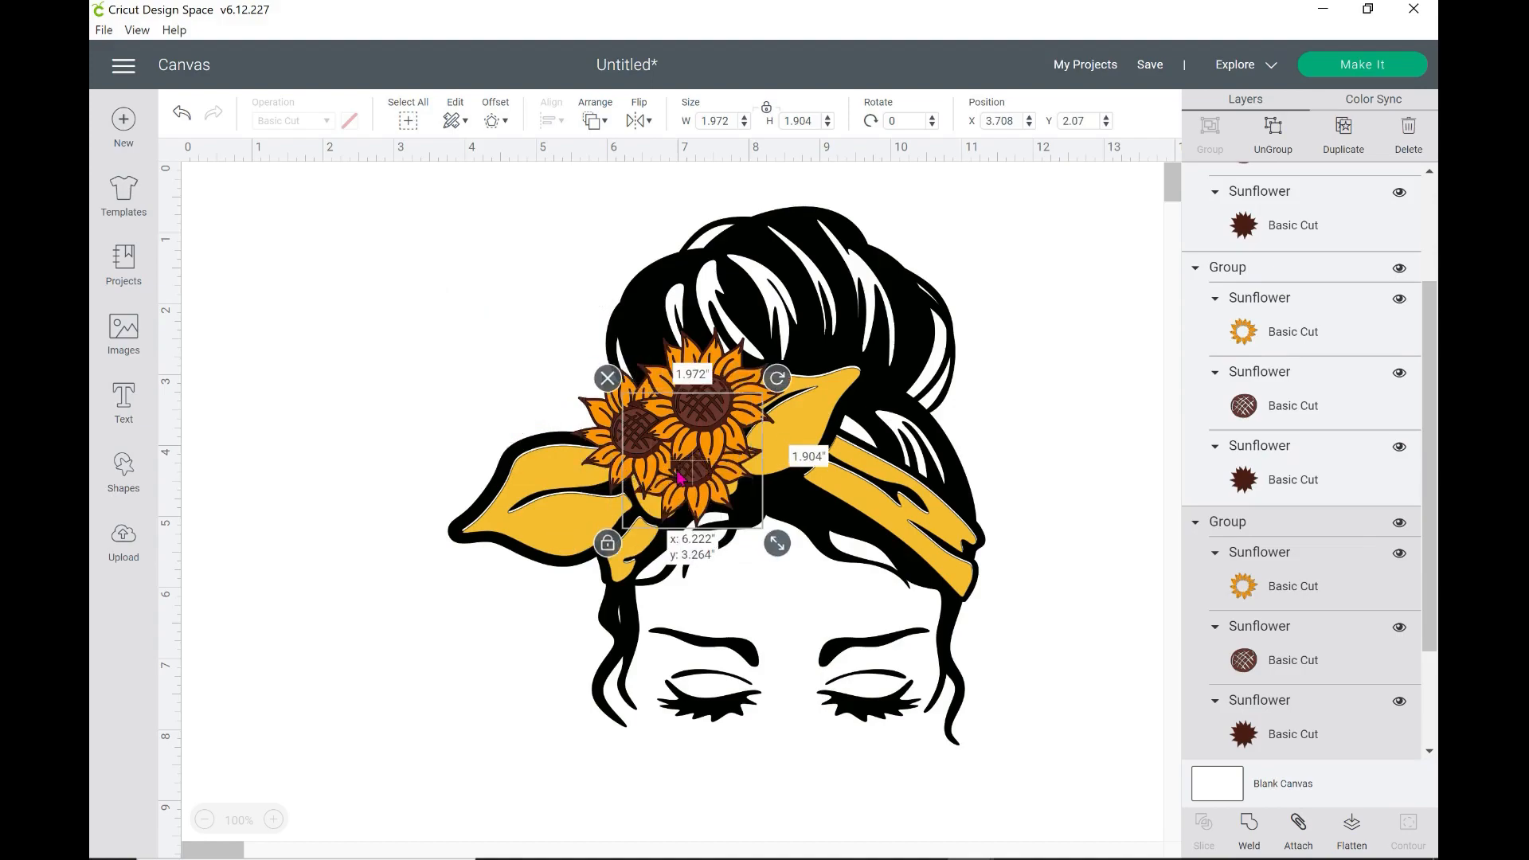
{"action": "left_click", "coordinate": [1068, 423]}
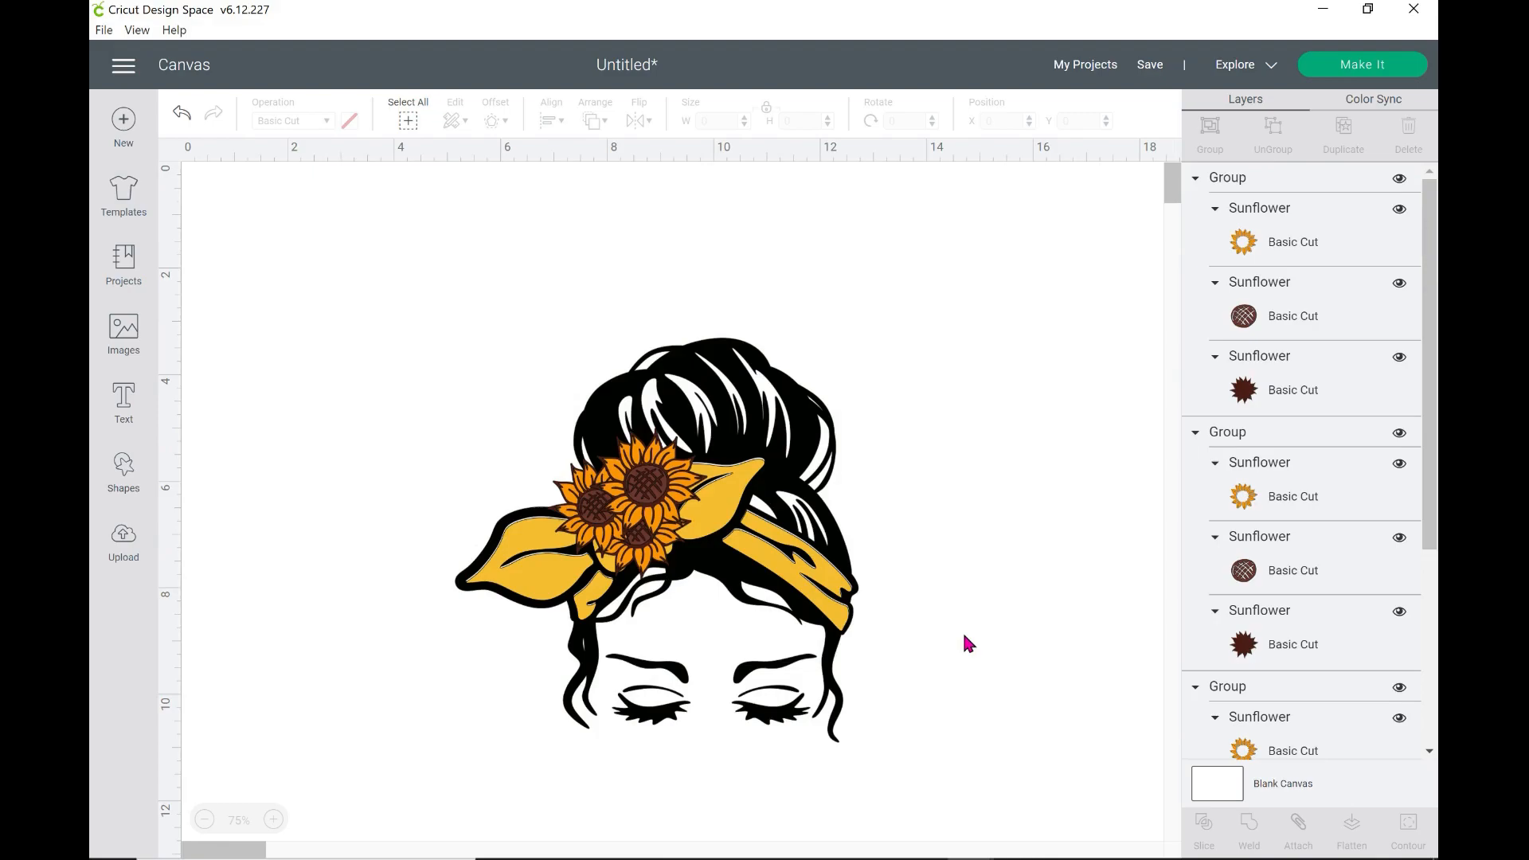
Add a text object reading "If you Fall, Fall Forward"
{"action": "left_click", "coordinate": [132, 399]}
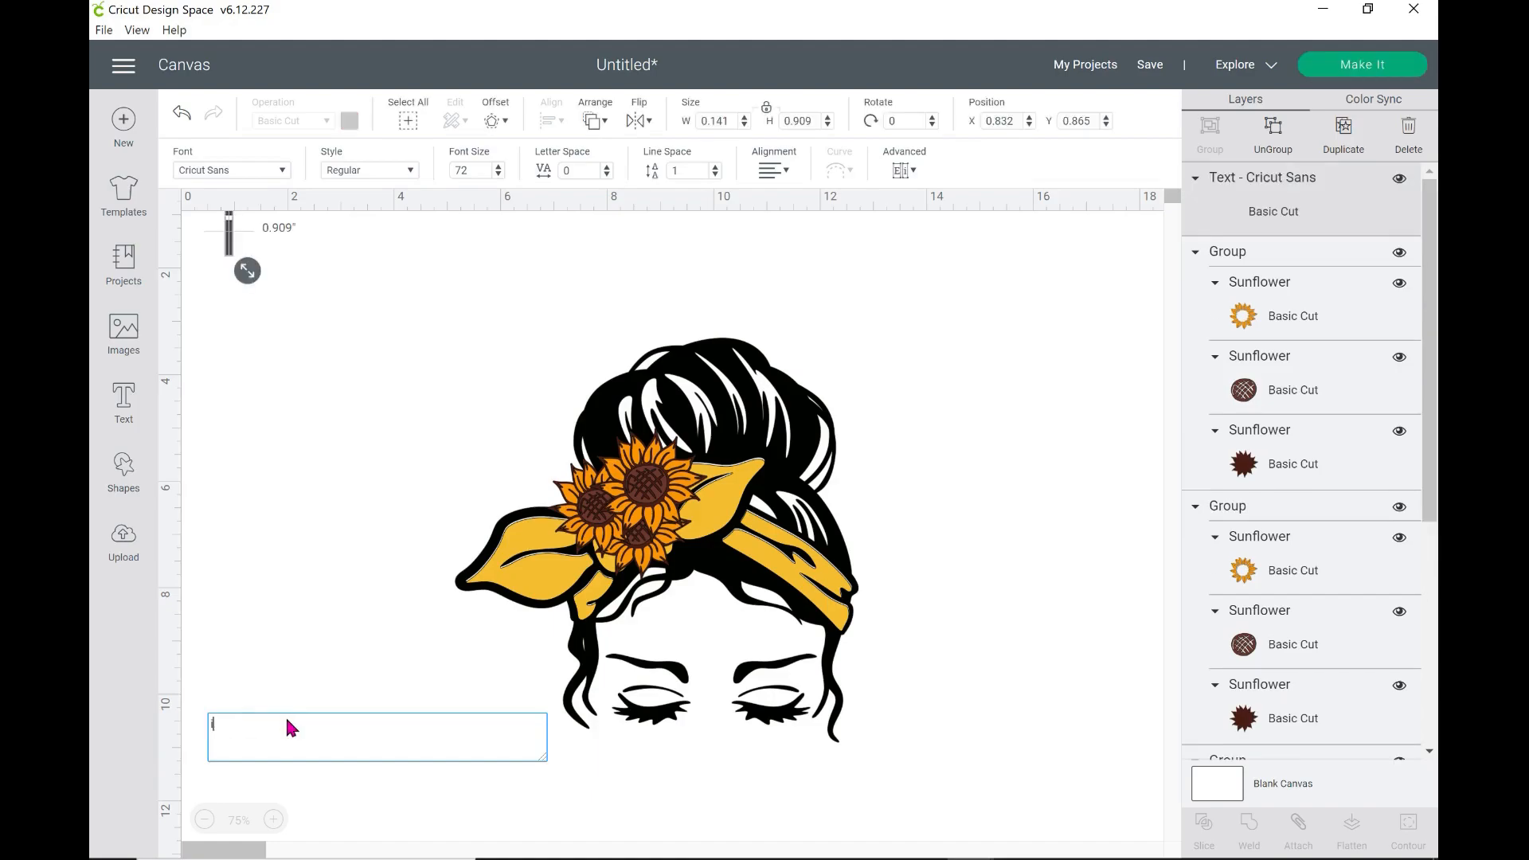
{"action": "key", "text": "BackSpace"}
{"action": "type", "text": "If"}
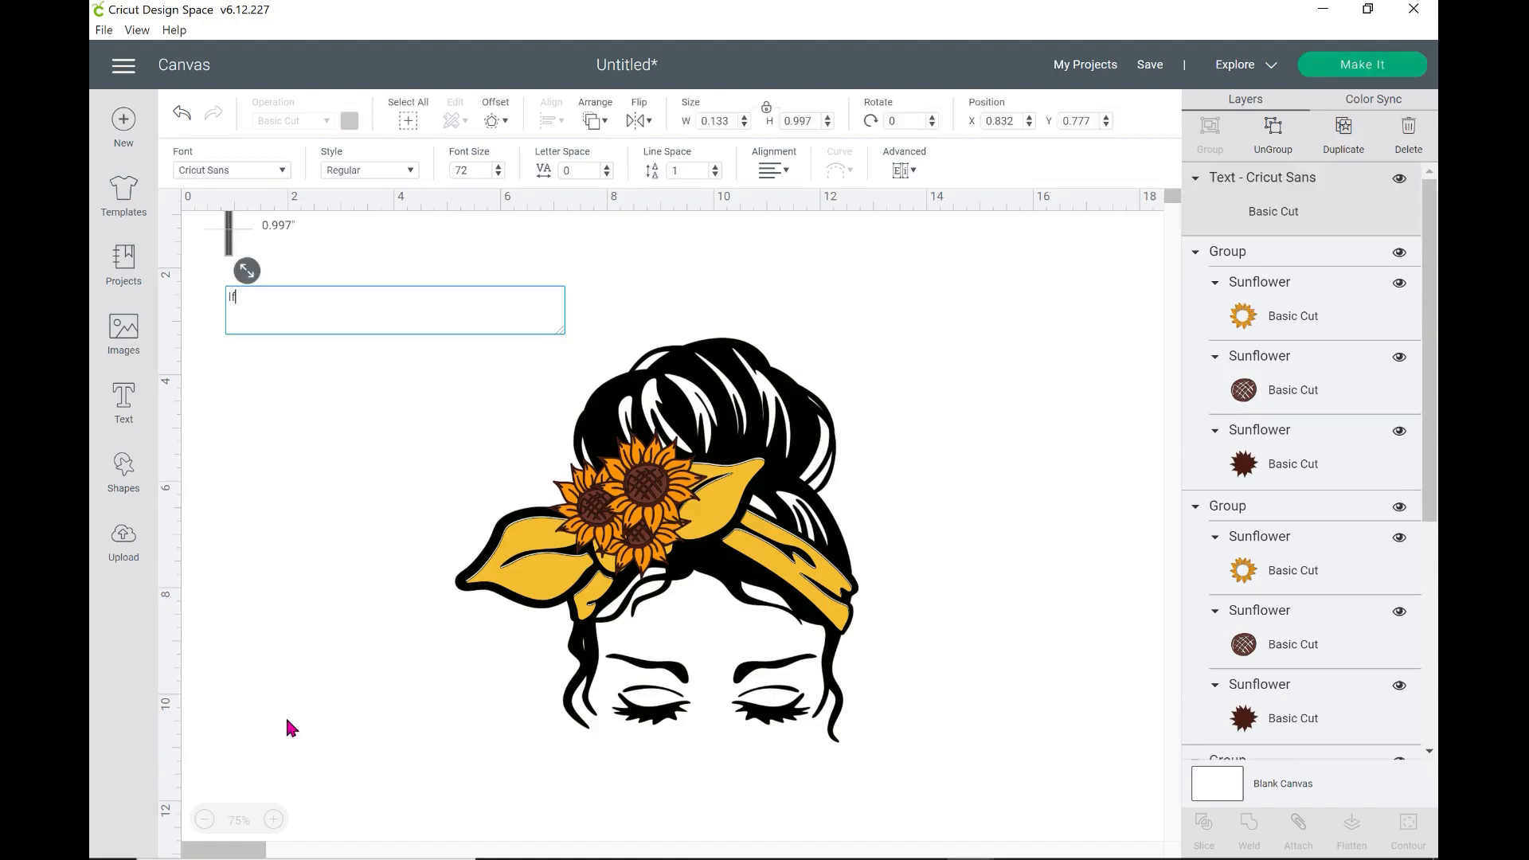
{"action": "type", "text": " you"}
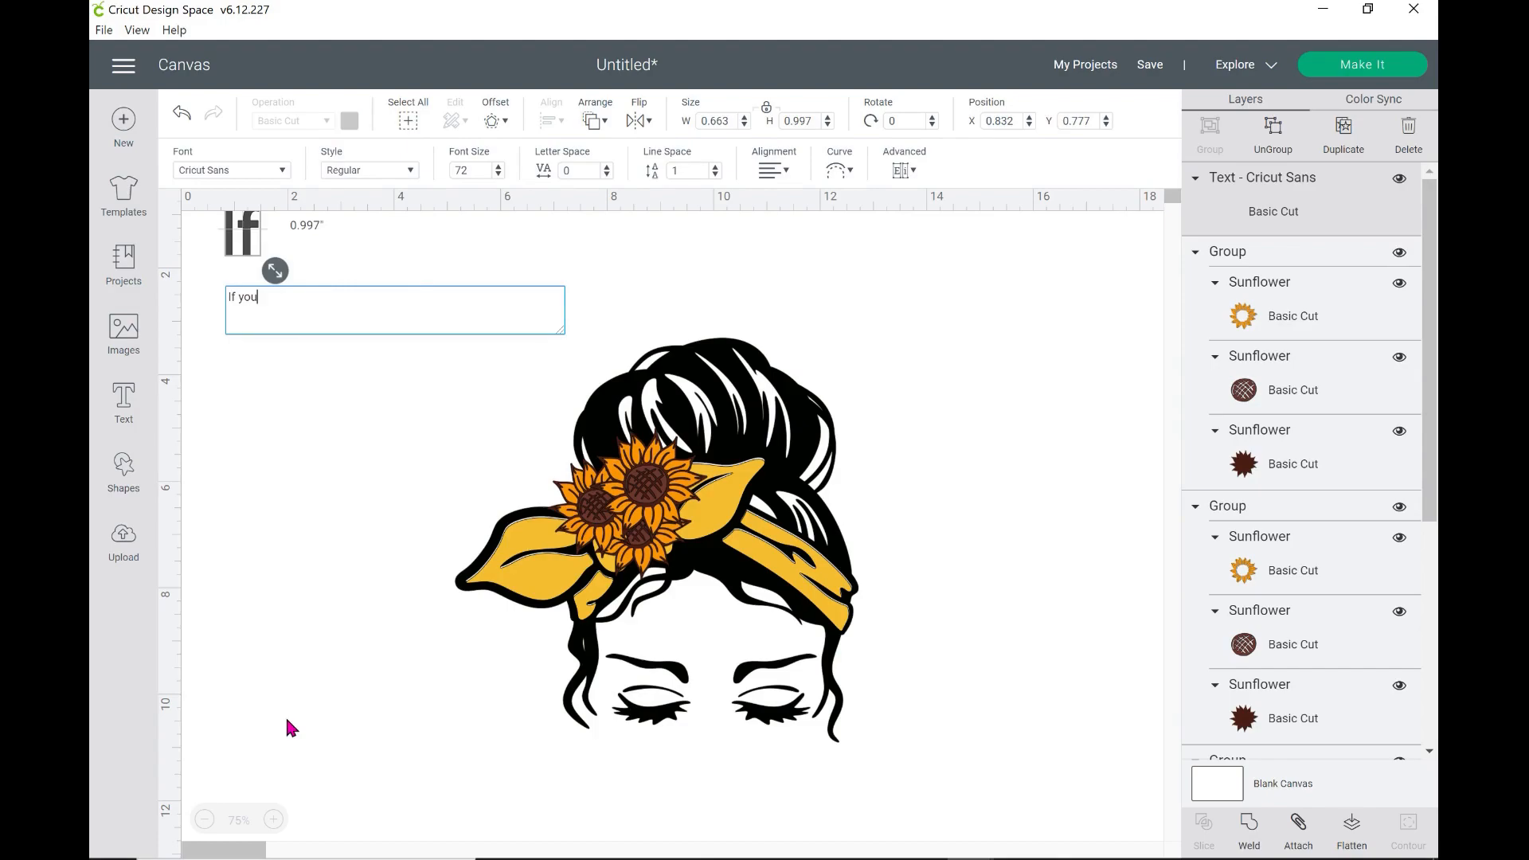
{"action": "type", "text": " Fall, Fa"}
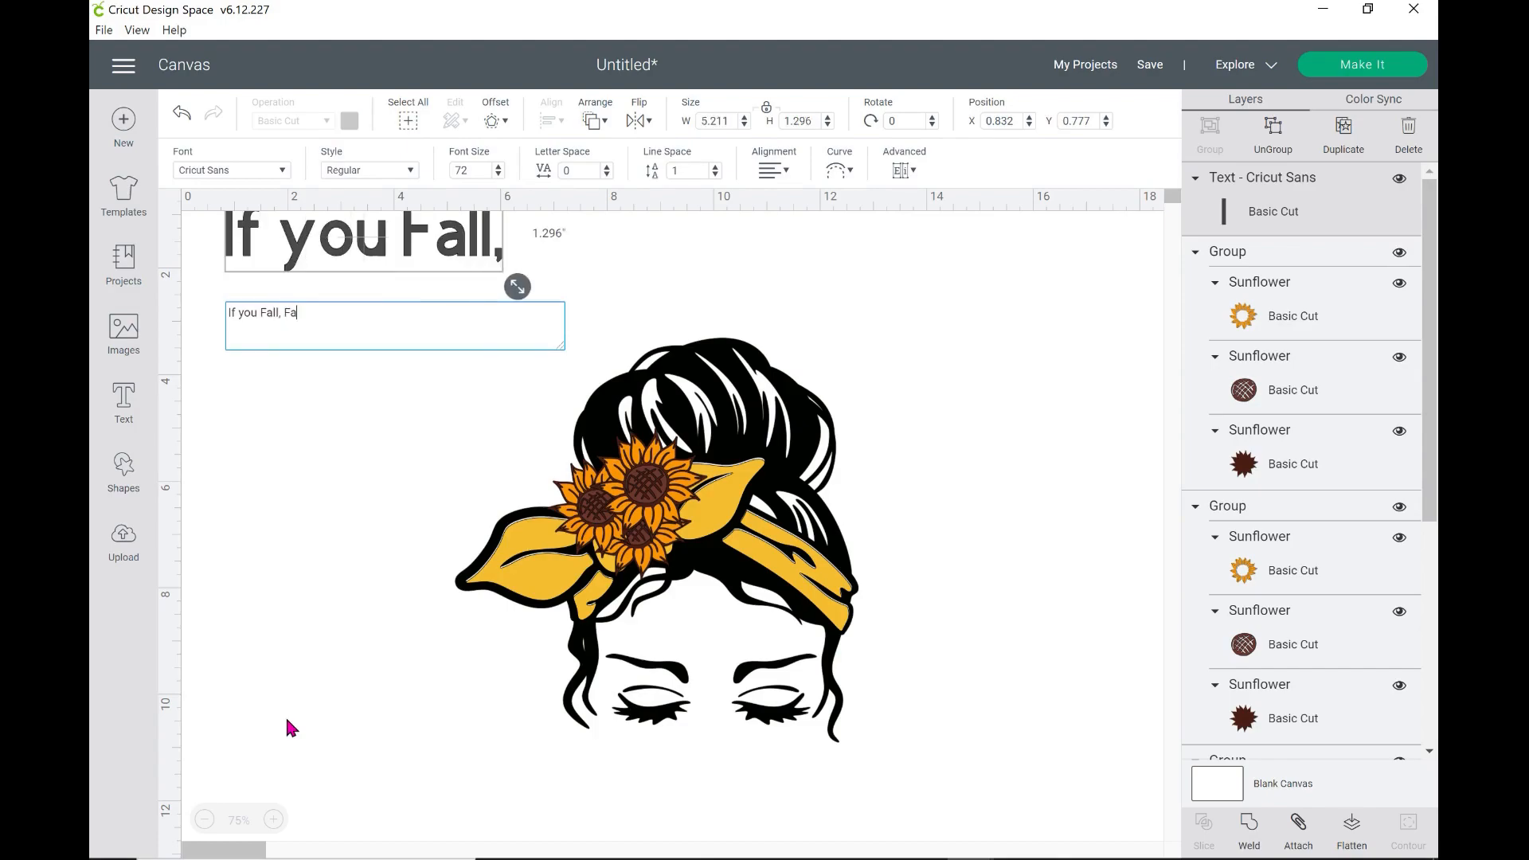
{"action": "type", "text": "ll Forward"}
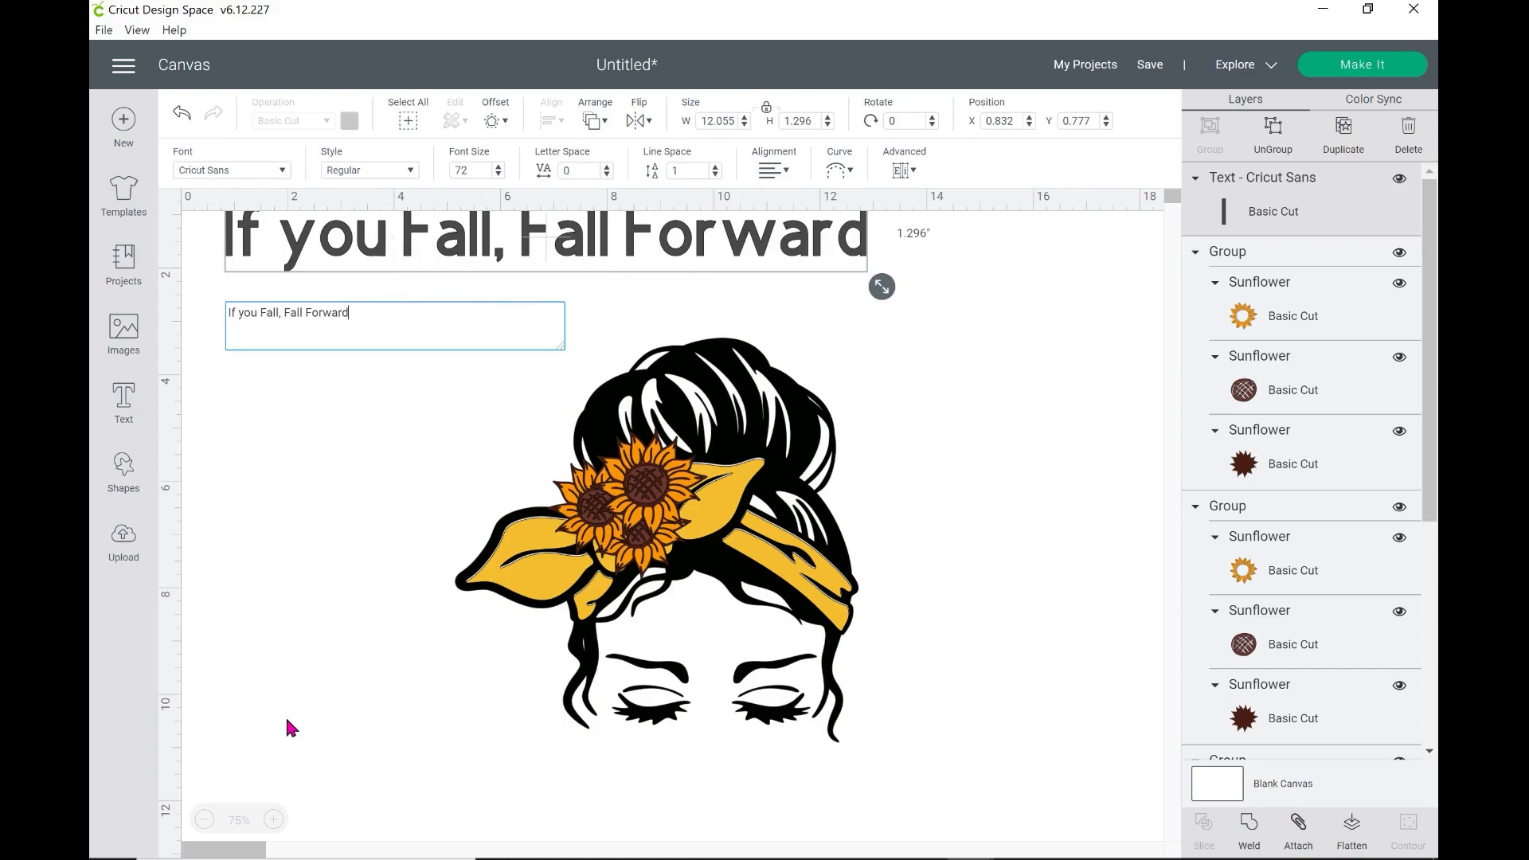
Replace the words after the comma so the phrase reads "If you Fall, Remember to Fall Foreward"
{"action": "key", "text": "BackSpace"}
{"action": "key", "text": "BackSpace"}
{"action": "key", "text": "BackSpace"}
{"action": "key", "text": "BackSpace"}
{"action": "key", "text": "BackSpace"}
{"action": "key", "text": "BackSpace"}
{"action": "key", "text": "BackSpace"}
{"action": "key", "text": "BackSpace"}
{"action": "key", "text": "BackSpace"}
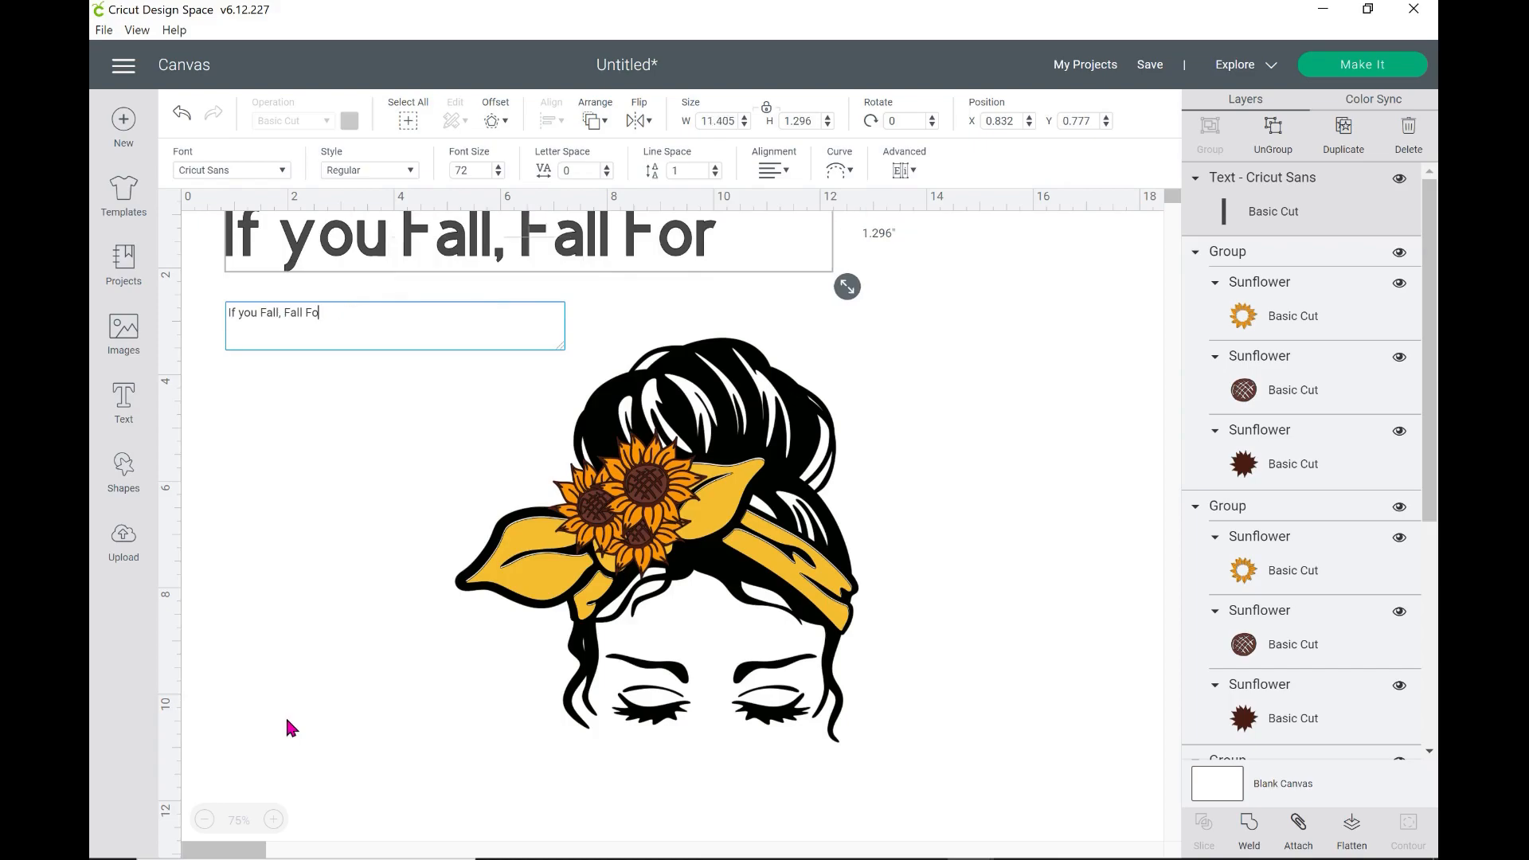
{"action": "key", "text": "BackSpace"}
{"action": "type", "text": "R"}
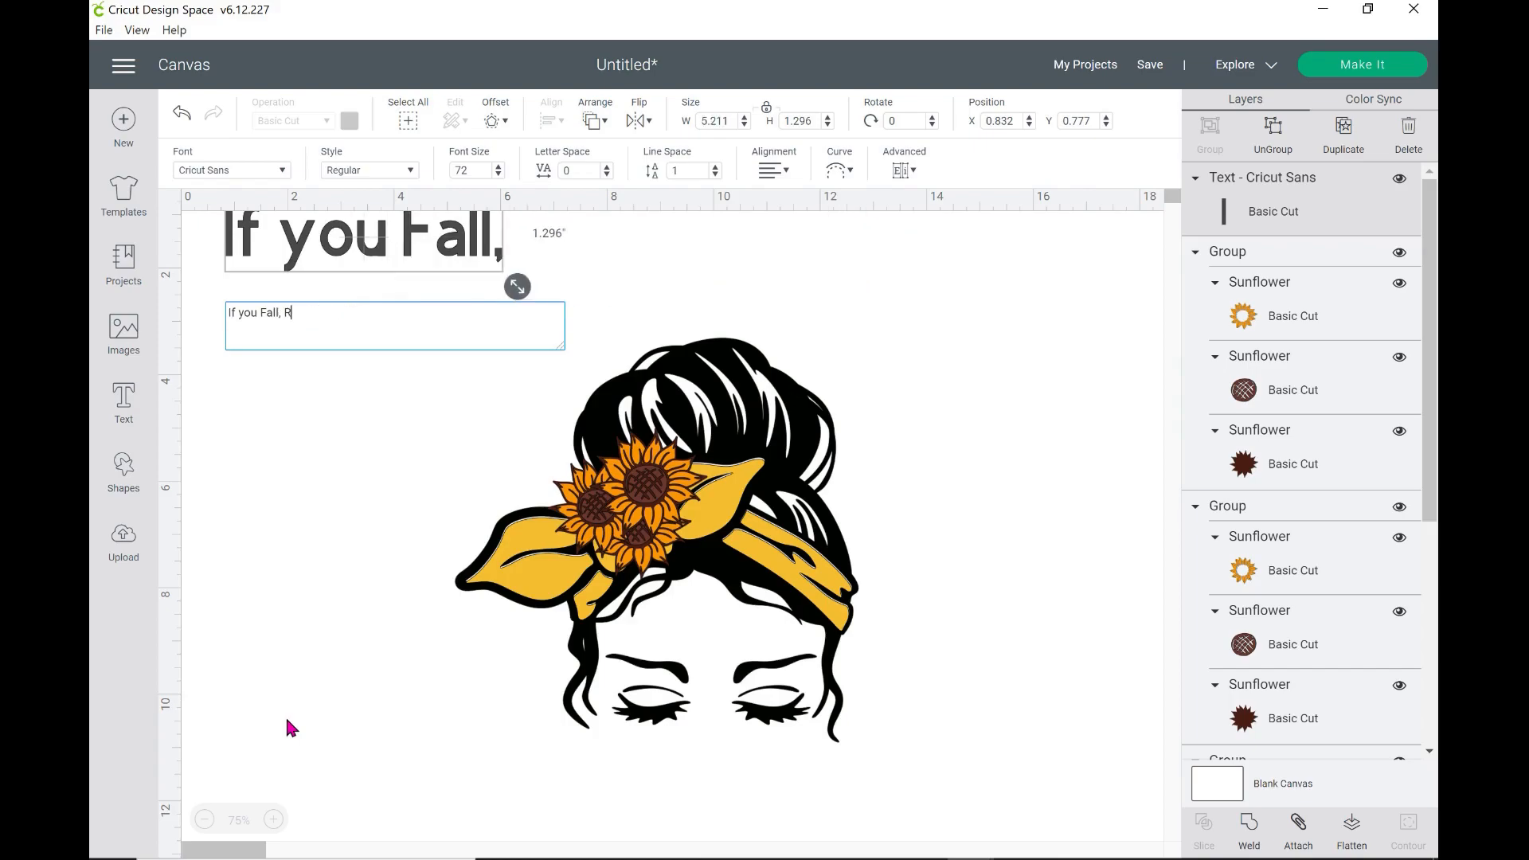
{"action": "type", "text": "emember to Fall Foreward"}
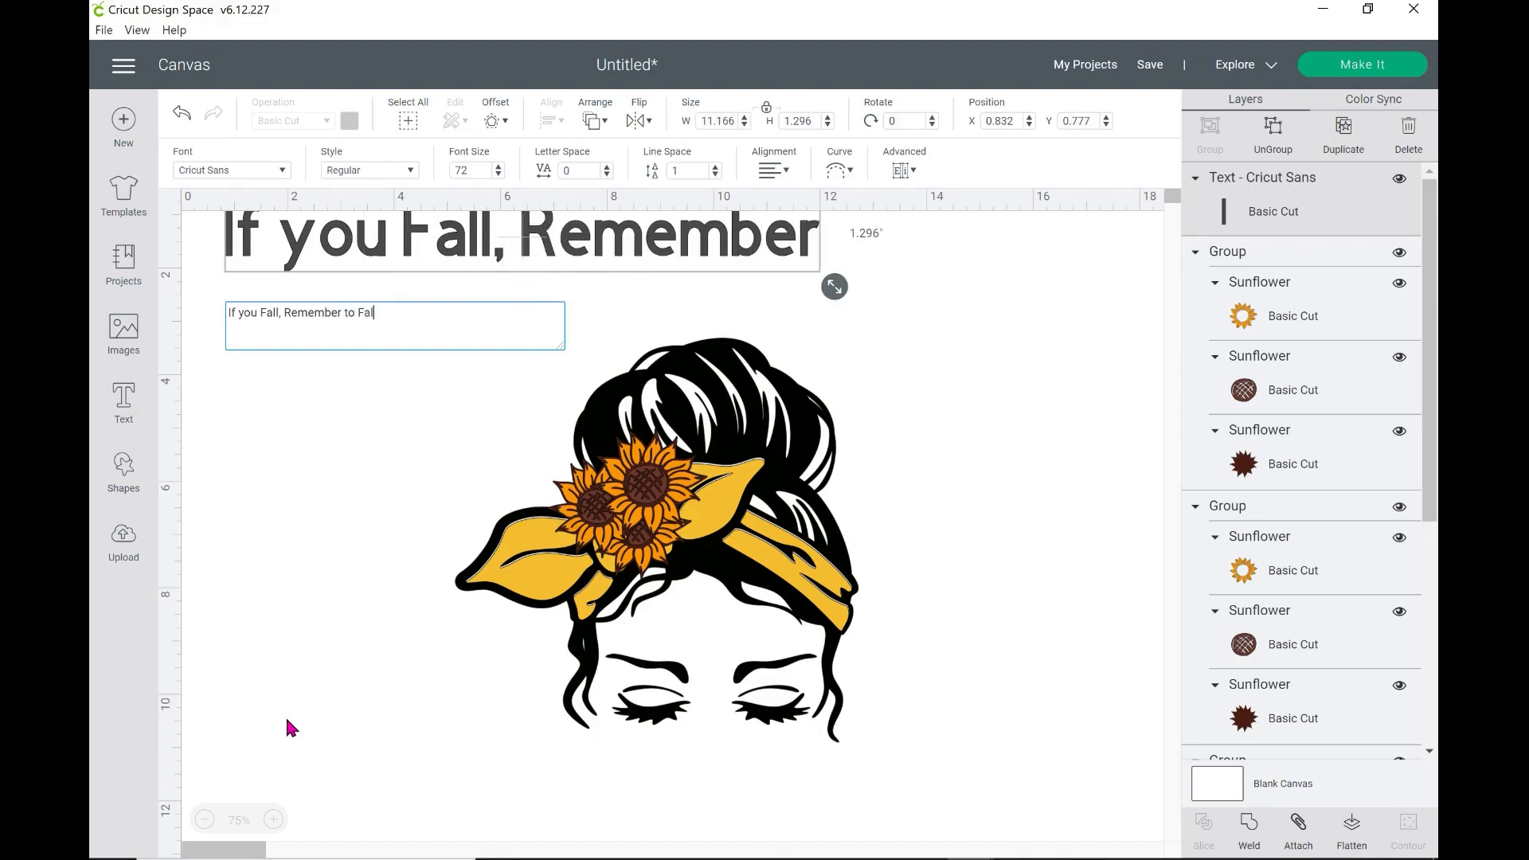
Correct the spelling of the phrase's last word to "Forward" and finish editing the text
{"action": "key", "text": "BackSpace"}
{"action": "key", "text": "BackSpace"}
{"action": "key", "text": "BackSpace"}
{"action": "key", "text": "BackSpace"}
{"action": "key", "text": "BackSpace"}
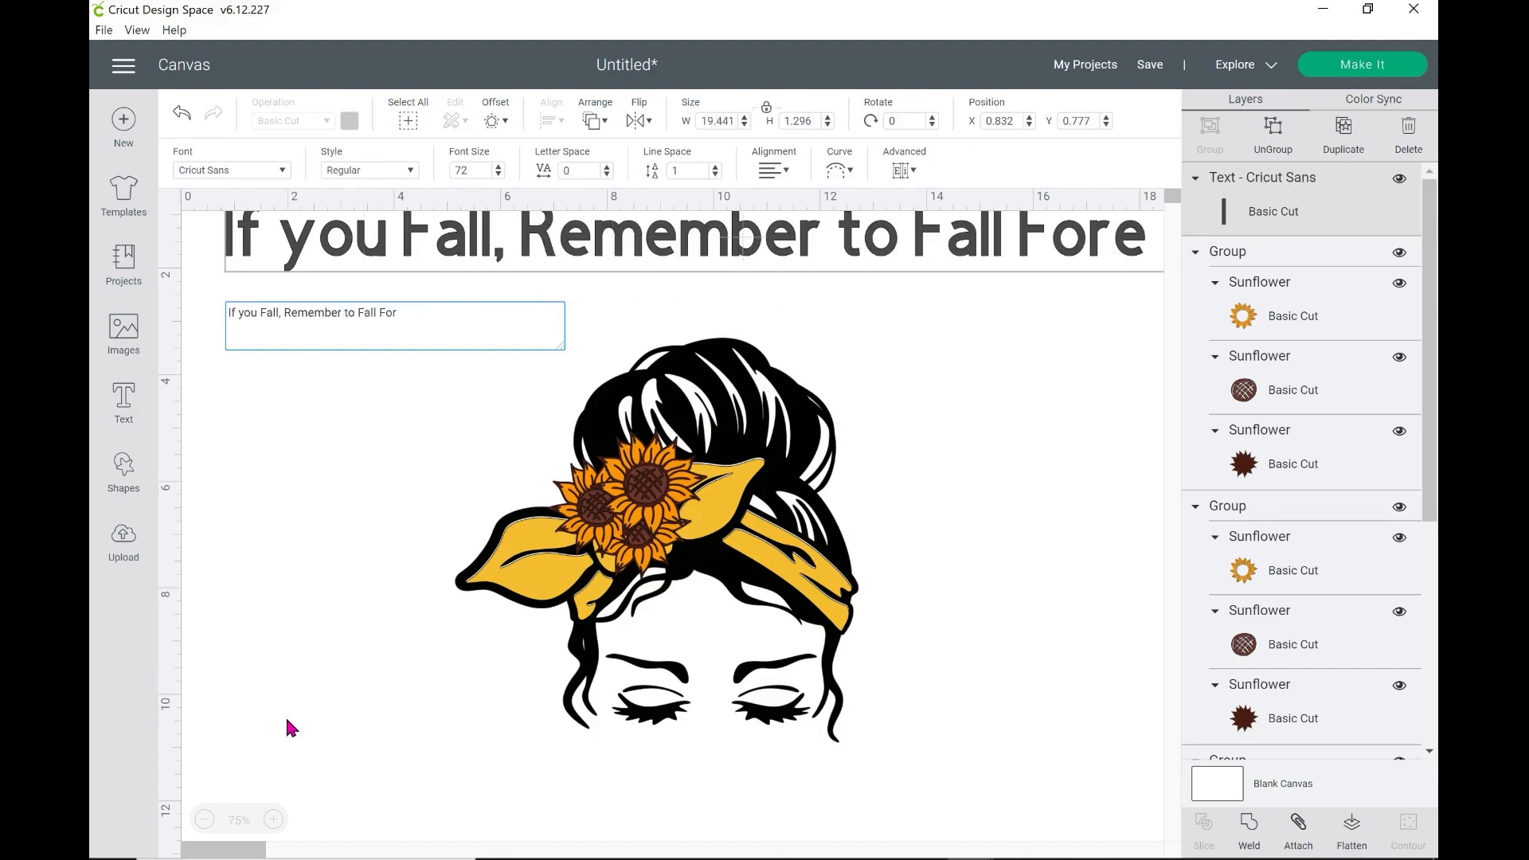
{"action": "type", "text": "ward"}
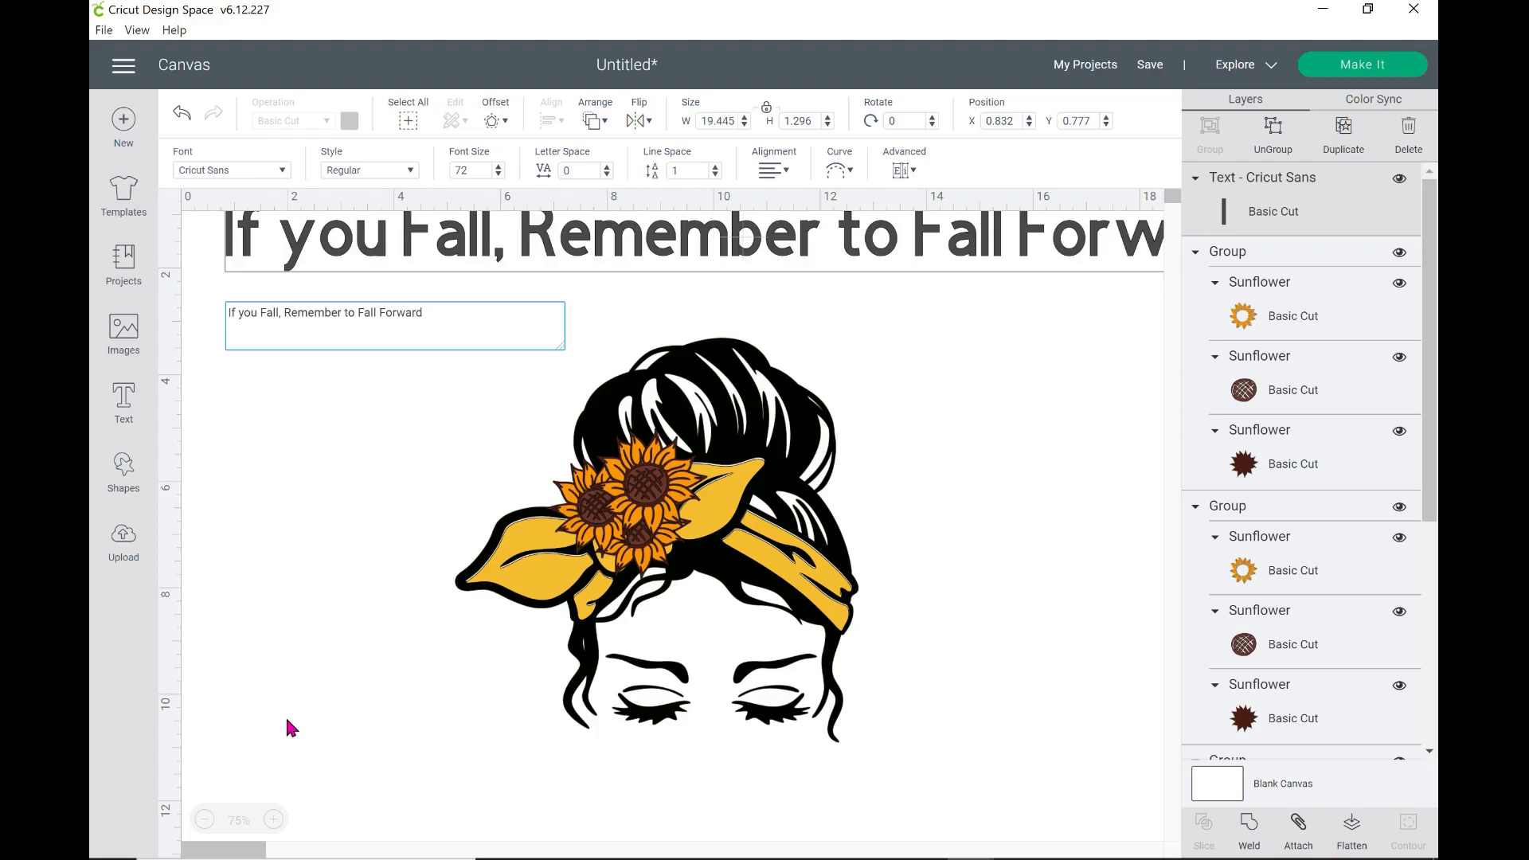
{"action": "left_click", "coordinate": [287, 721]}
Search the fonts for "alexandria" and apply Alexandria Script to the phrase
{"action": "left_click", "coordinate": [492, 255]}
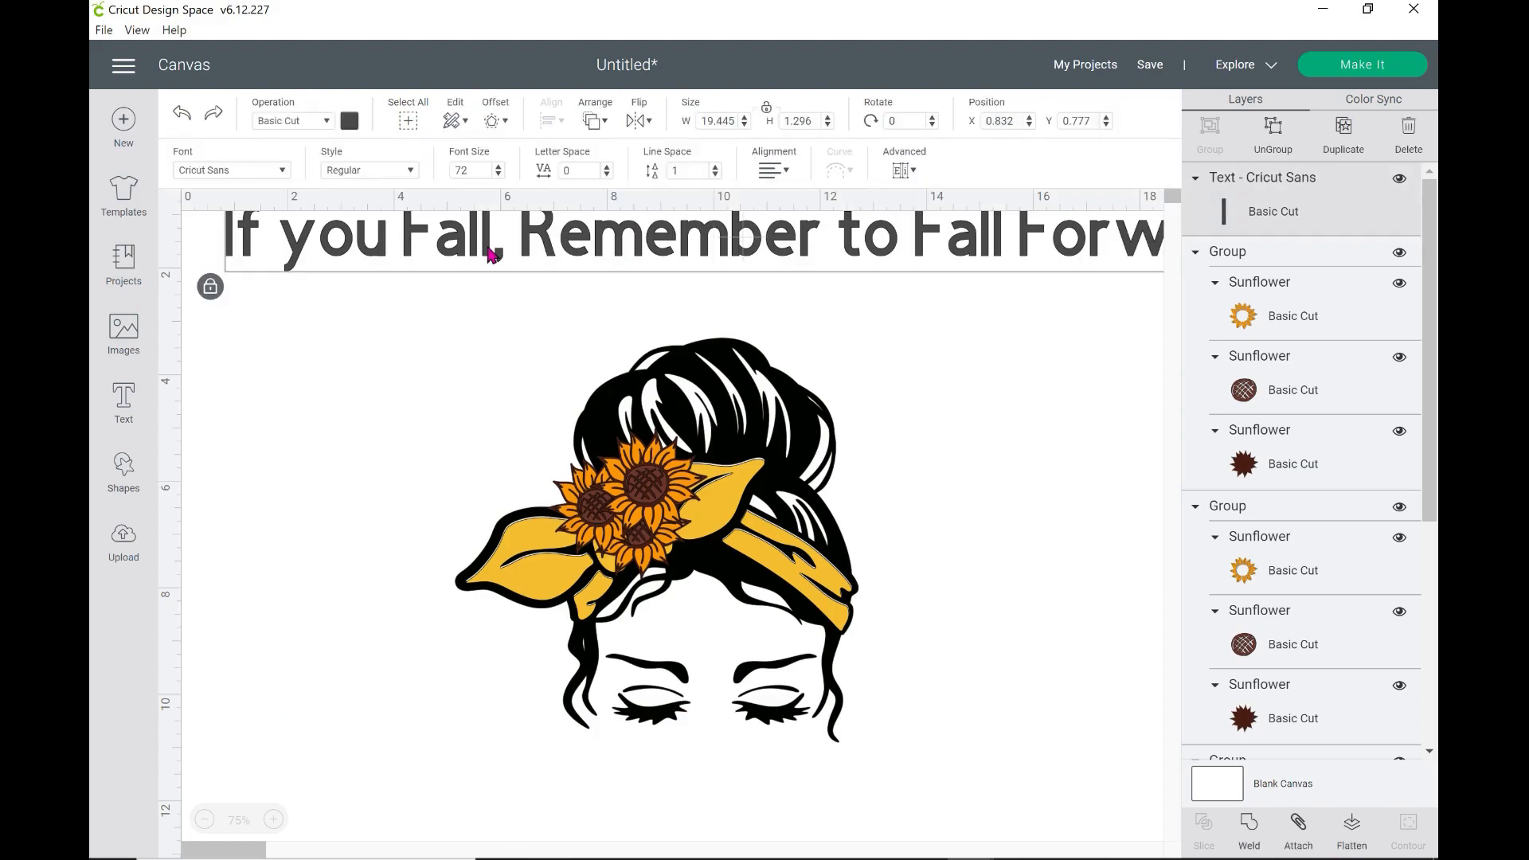
{"action": "left_click", "coordinate": [283, 177]}
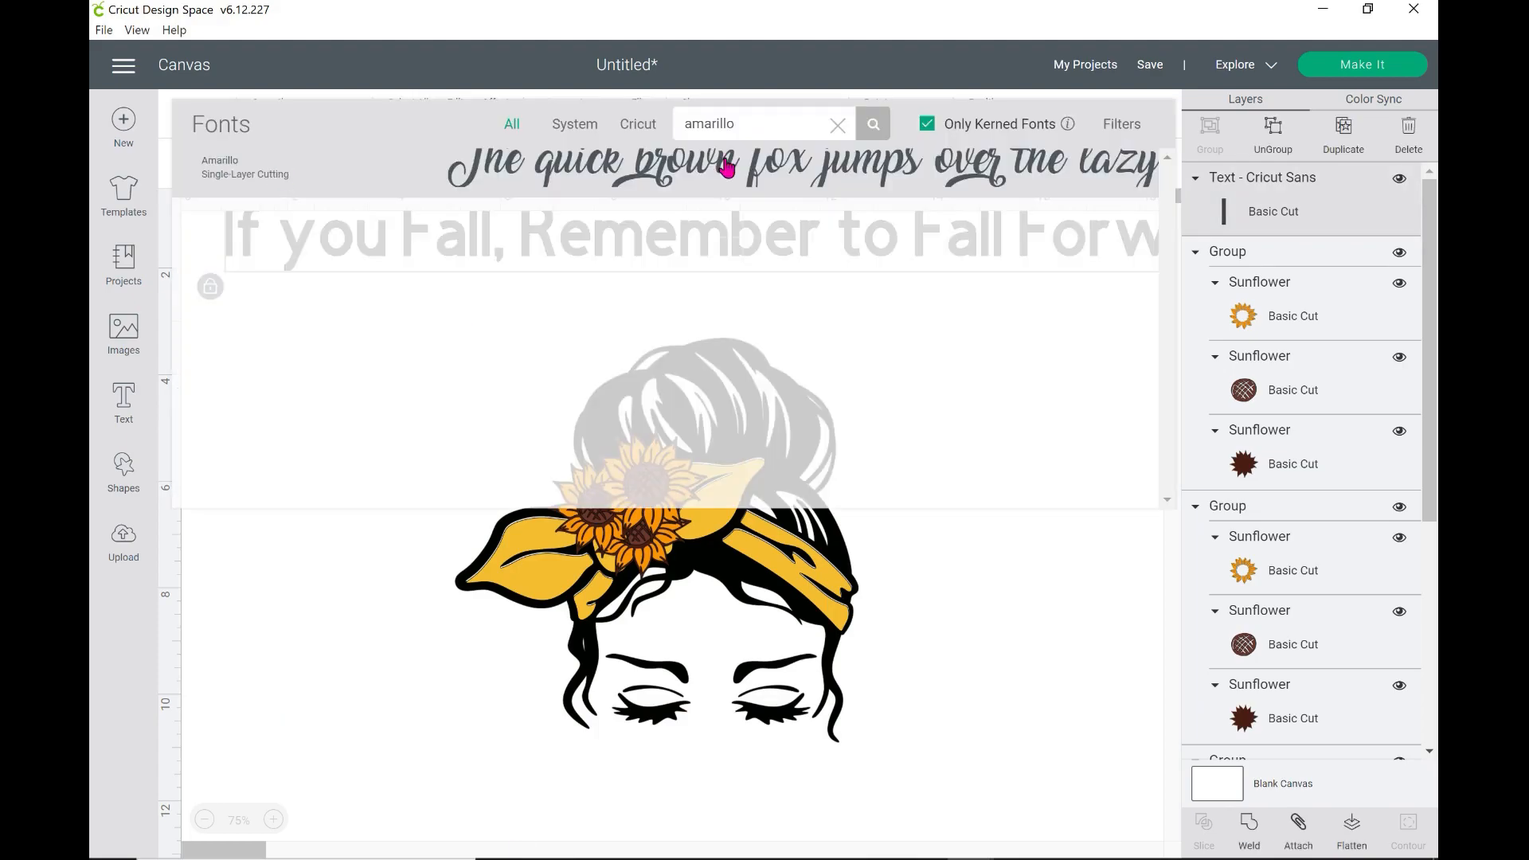
{"action": "left_click", "coordinate": [836, 128]}
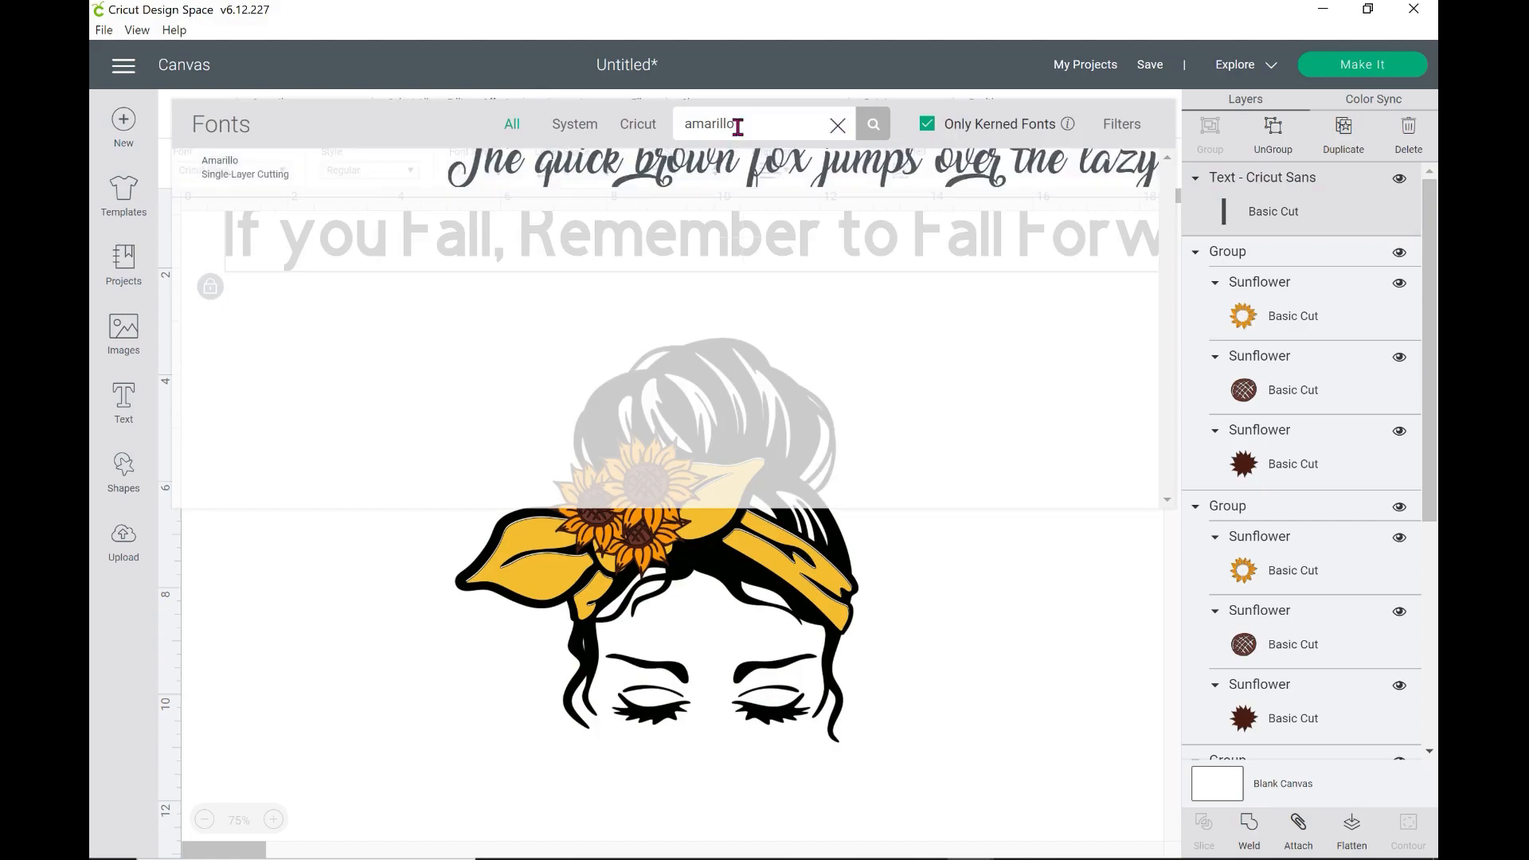
{"action": "left_click", "coordinate": [752, 126]}
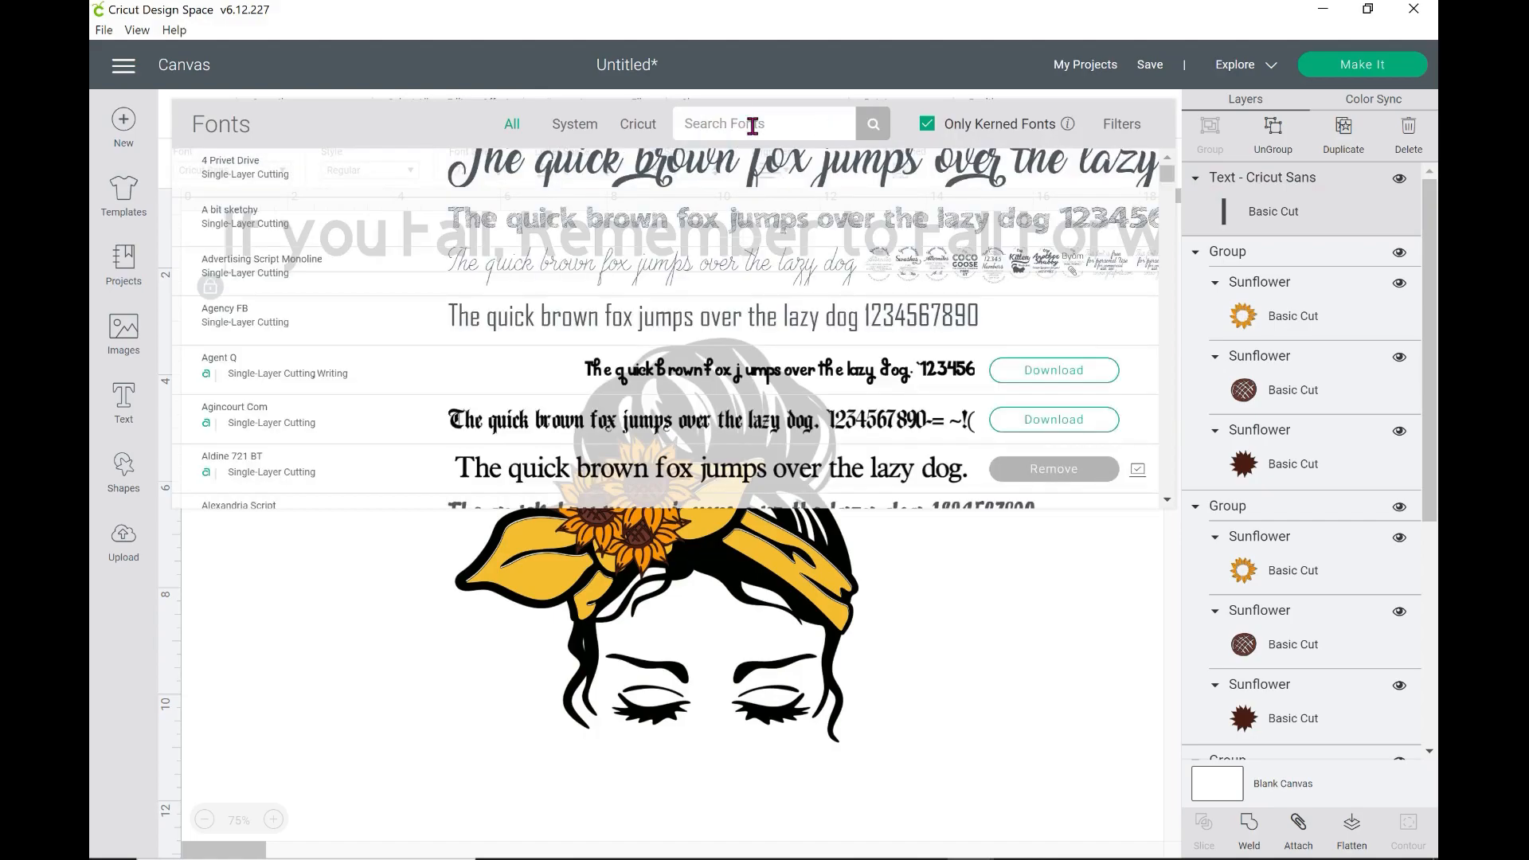
{"action": "type", "text": "alexandria"}
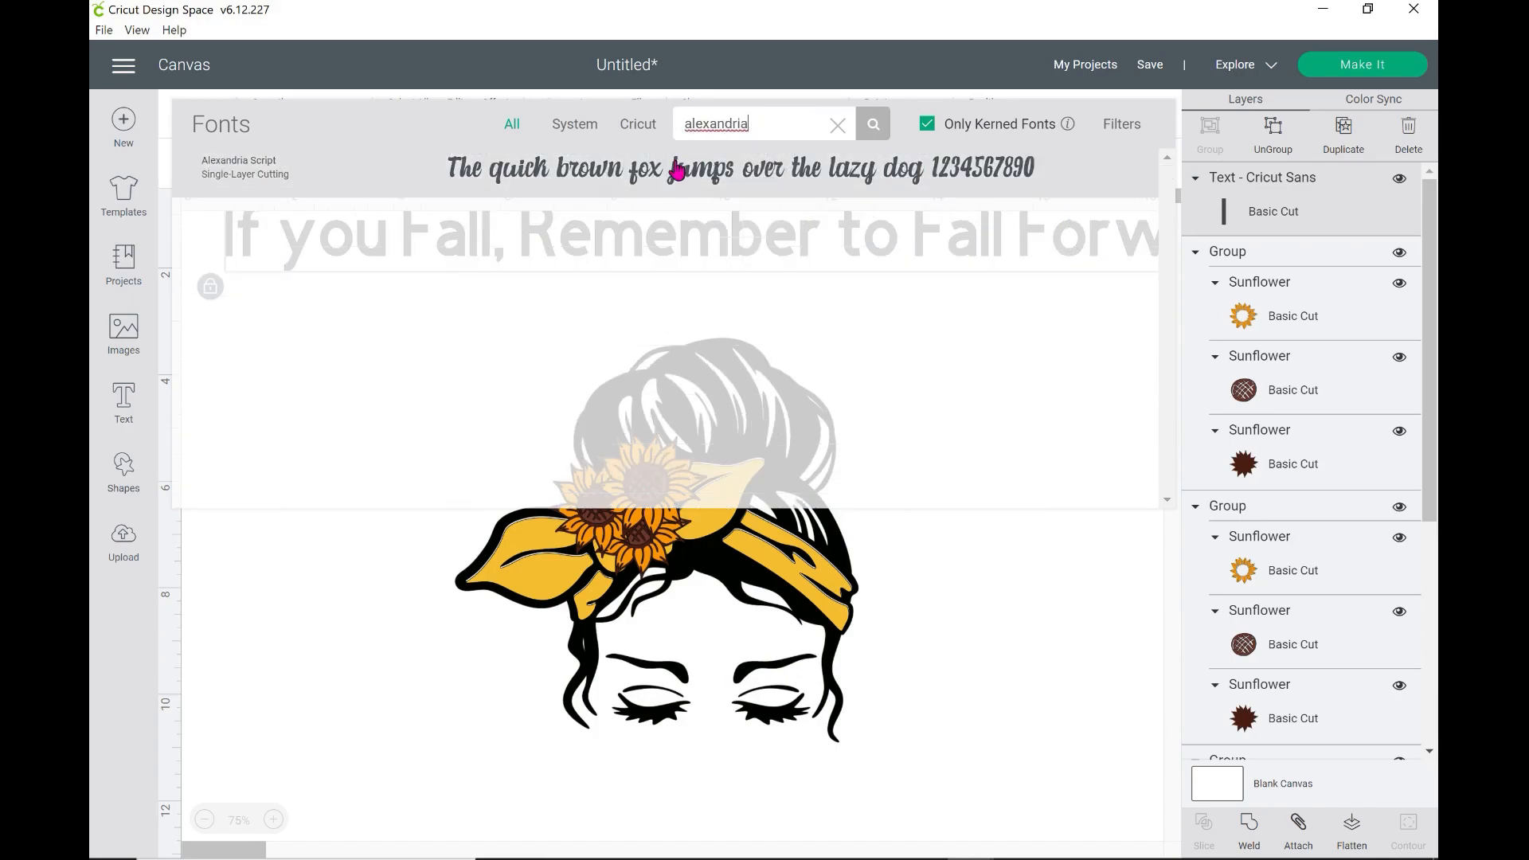
{"action": "left_click", "coordinate": [677, 169]}
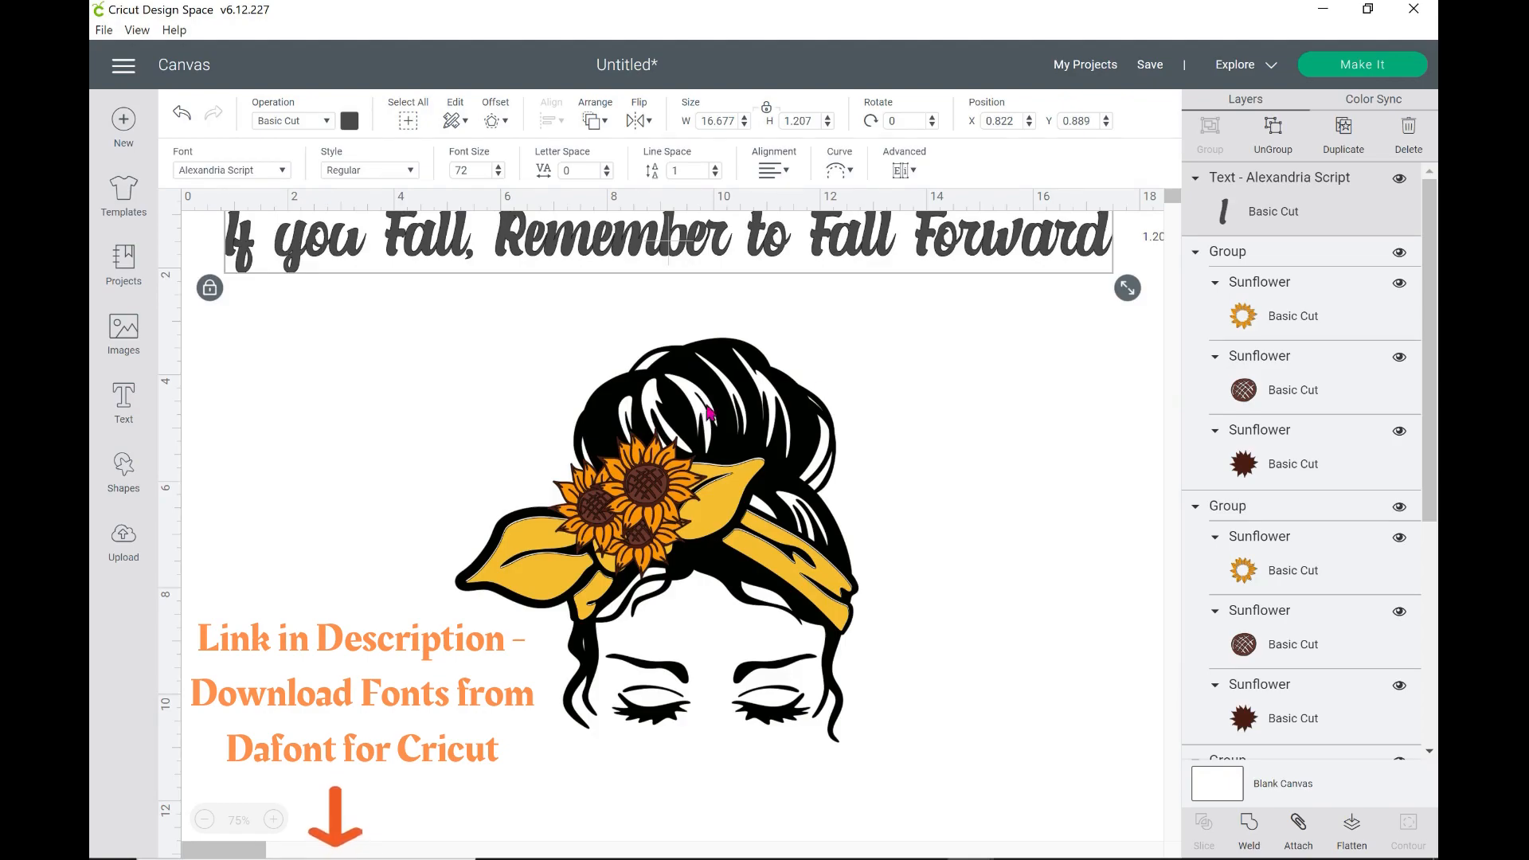
Move the phrase down to just above the bun and curve it into an arch about 8.82 inches wide
{"action": "left_click_drag", "start_coordinate": [838, 251], "coordinate": [874, 302]}
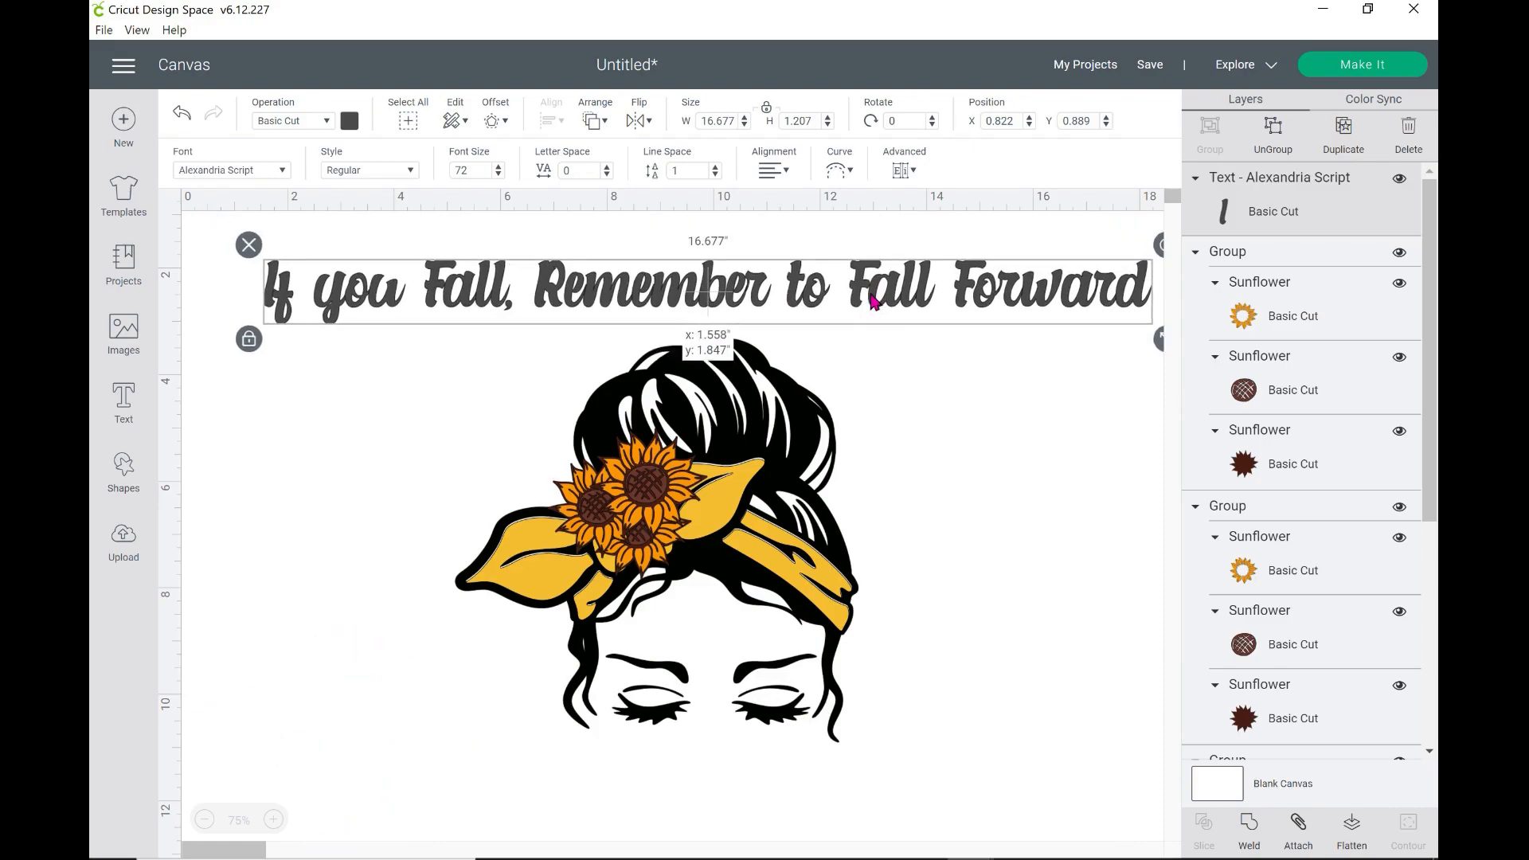
{"action": "left_click_drag", "start_coordinate": [861, 363], "coordinate": [862, 364]}
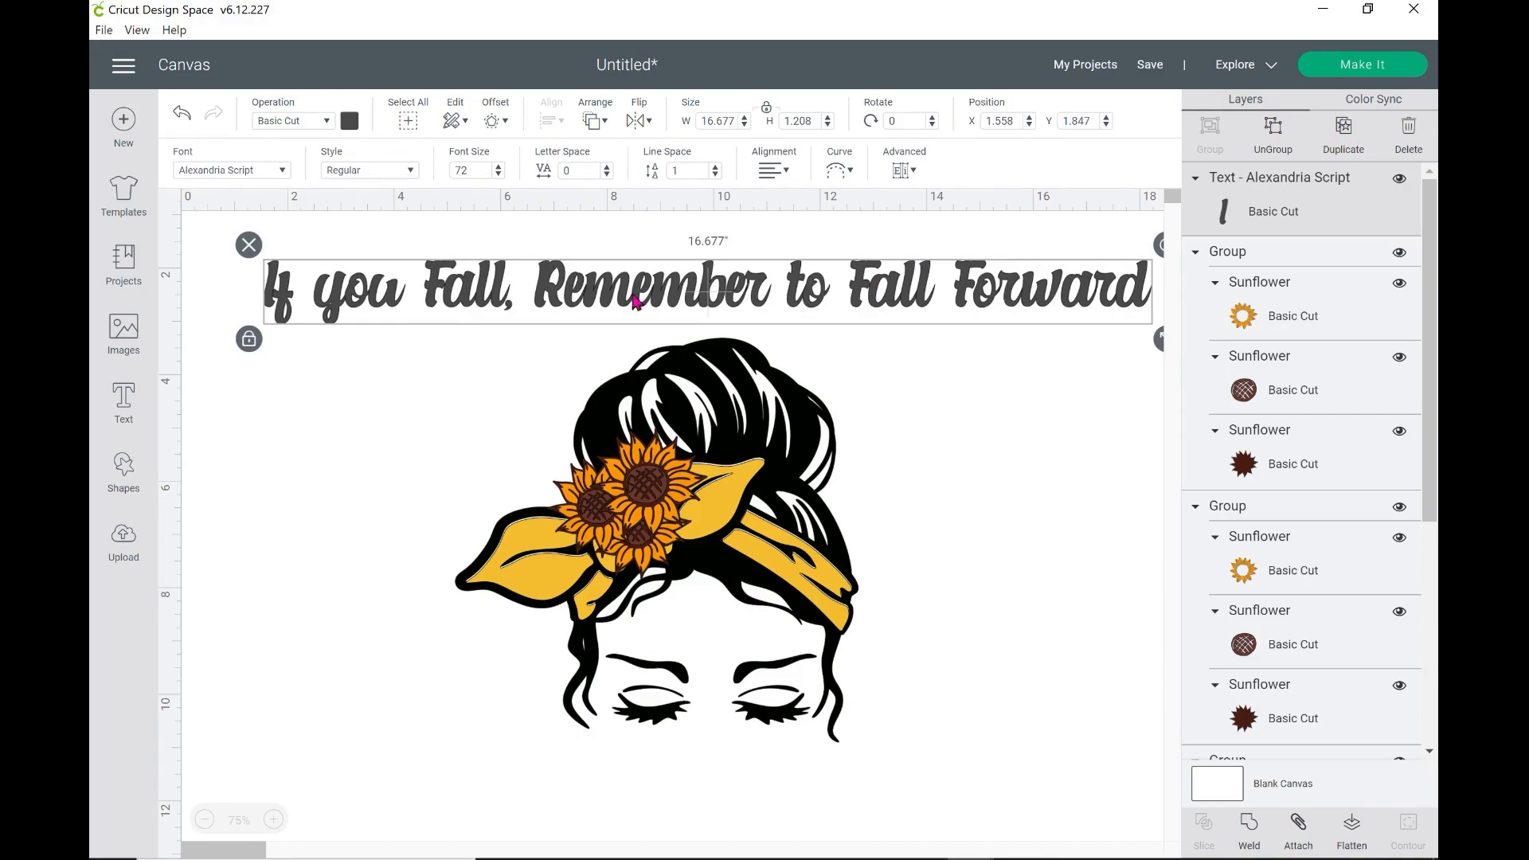
{"action": "left_click", "coordinate": [847, 177]}
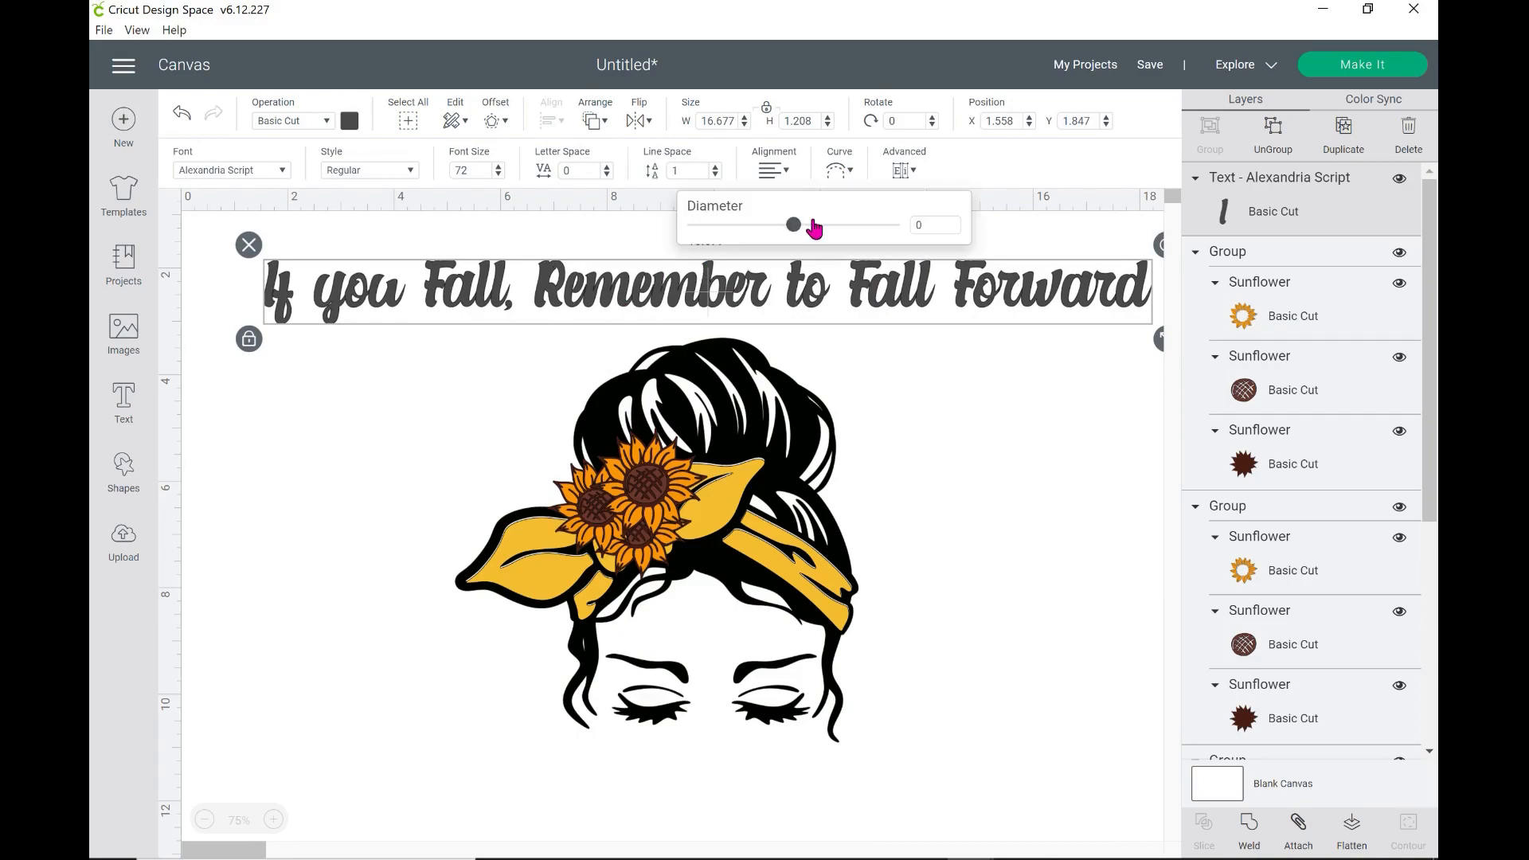
{"action": "left_click", "coordinate": [814, 227]}
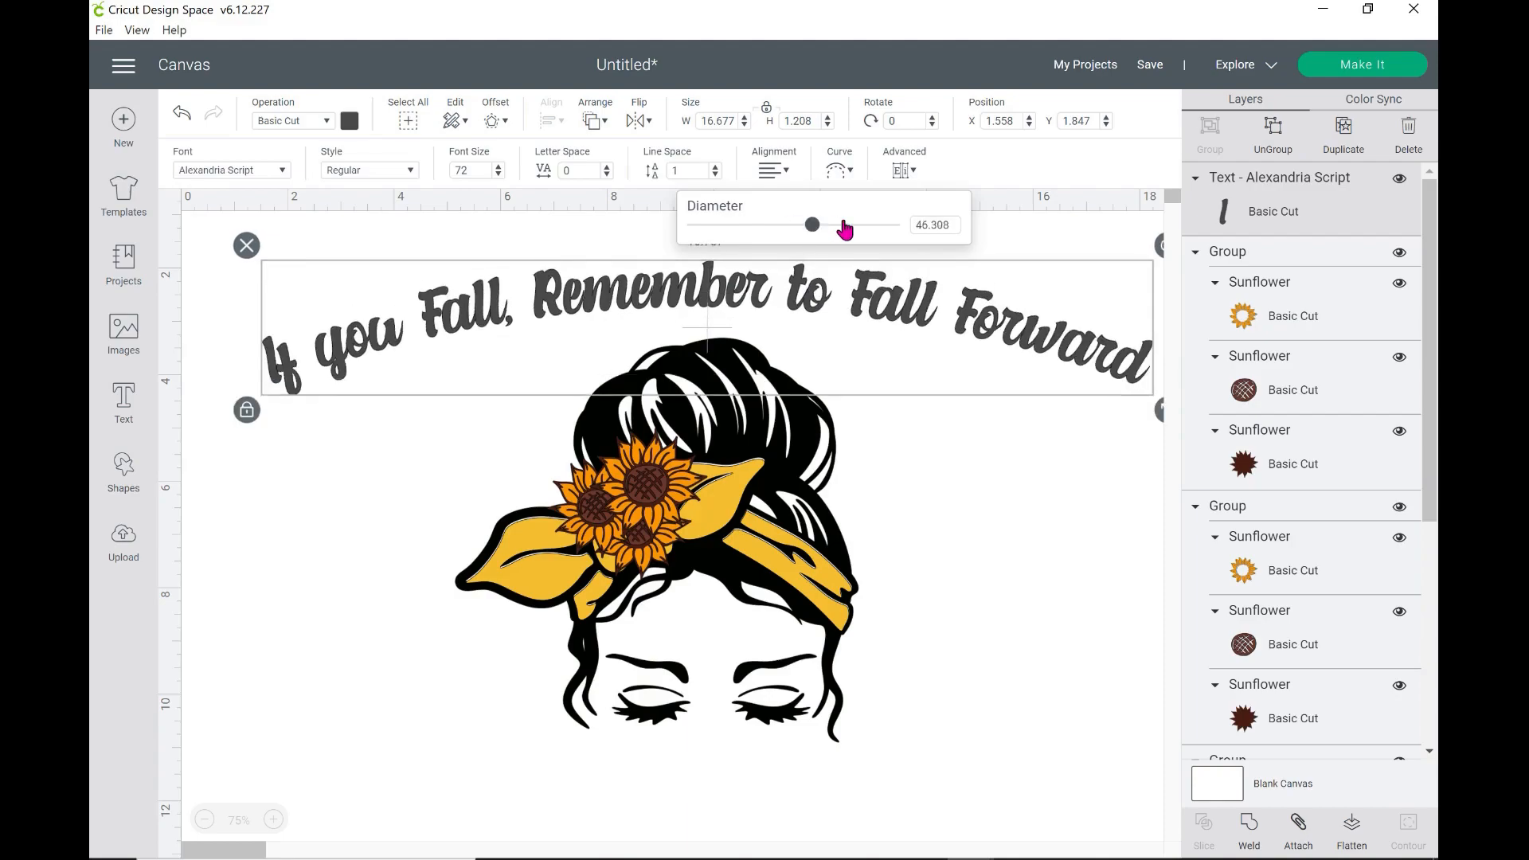
{"action": "left_click_drag", "start_coordinate": [845, 231], "coordinate": [882, 225]}
{"action": "left_click", "coordinate": [896, 747]}
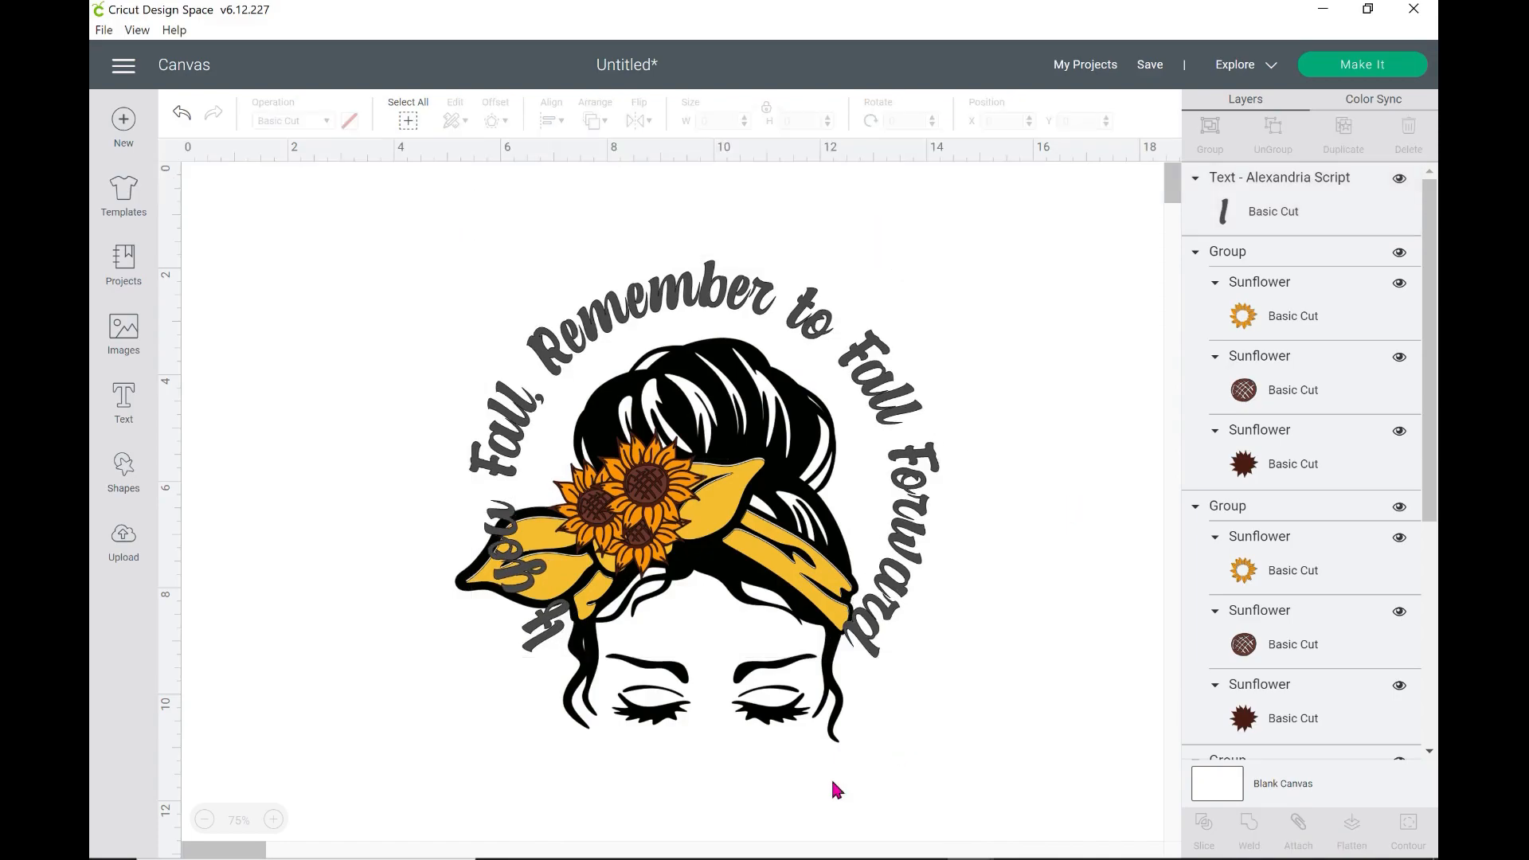
Enlarge the arched phrase to about 11.43 inches wide and center it around the woman's head
{"action": "left_click", "coordinate": [880, 644]}
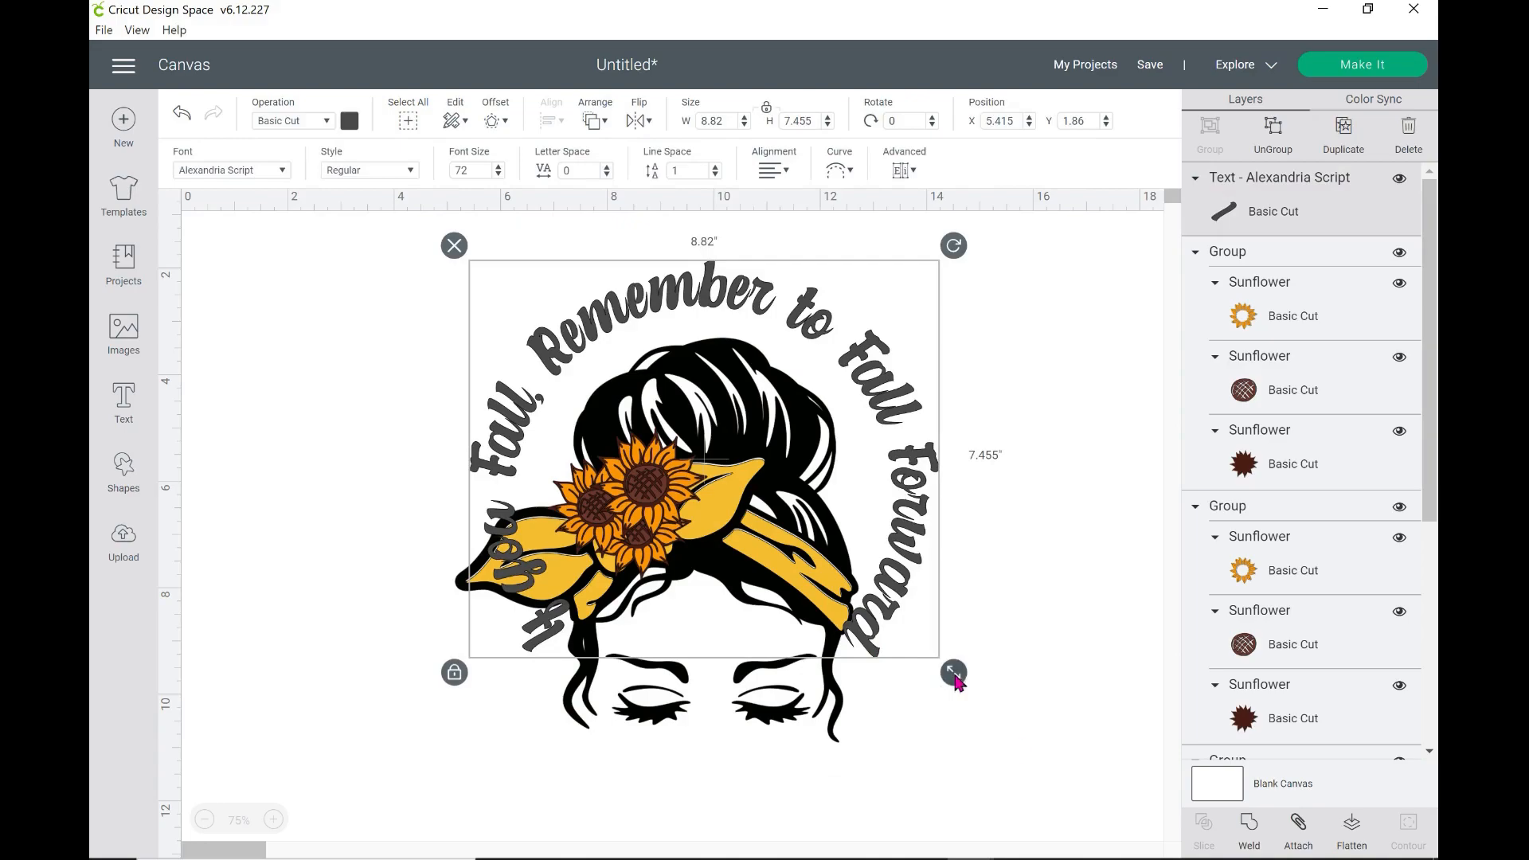
{"action": "left_click_drag", "start_coordinate": [954, 673], "coordinate": [1064, 780]}
{"action": "left_click", "coordinate": [910, 730]}
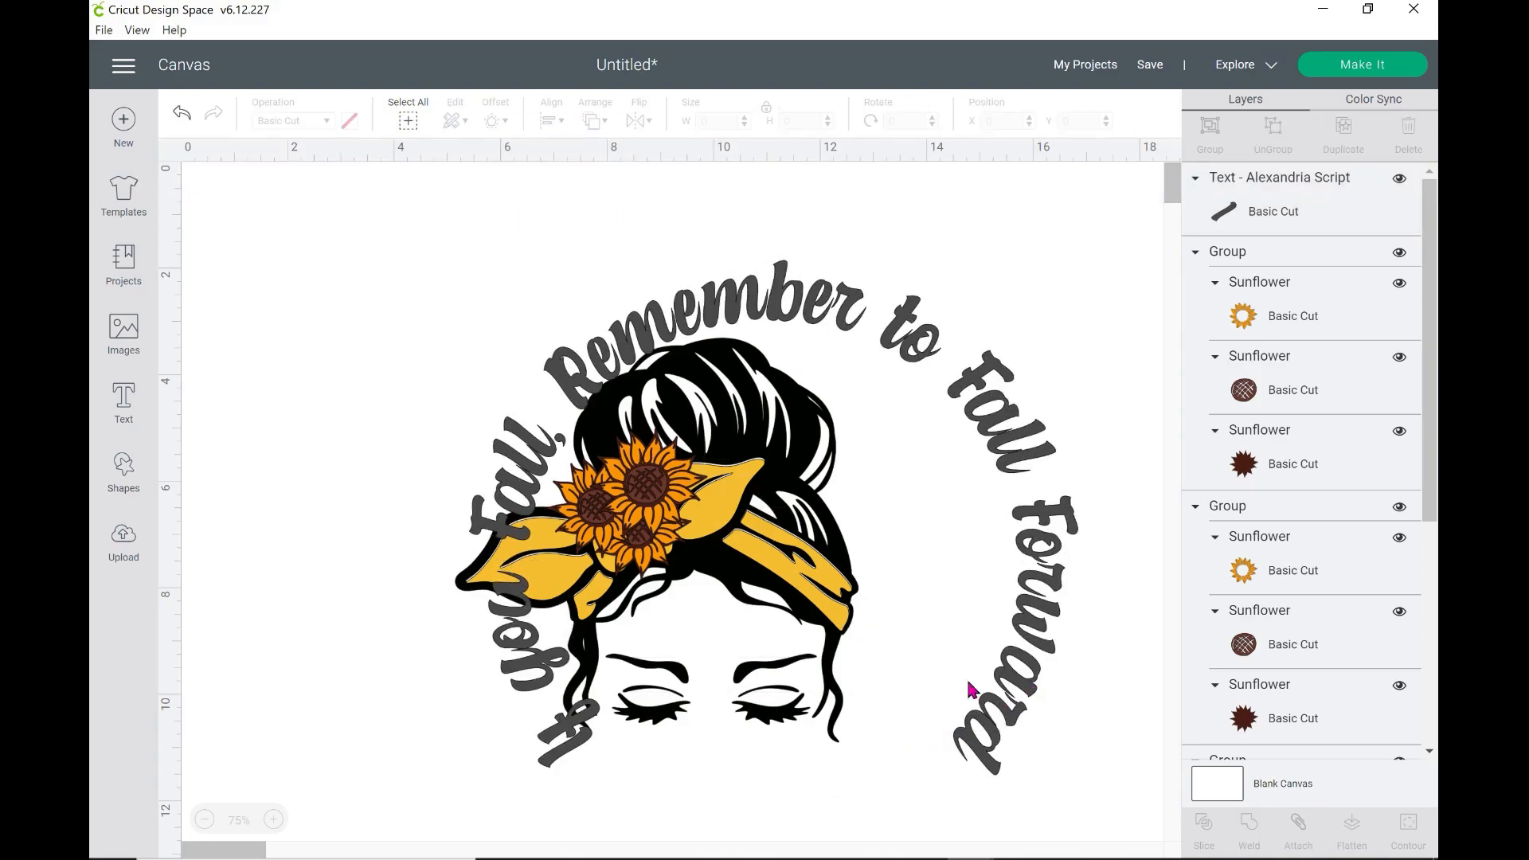
{"action": "mouse_move", "coordinate": [975, 690]}
{"action": "left_mouse_down"}
{"action": "mouse_move", "coordinate": [935, 683]}
{"action": "mouse_move", "coordinate": [948, 693]}
{"action": "mouse_move", "coordinate": [948, 676]}
{"action": "left_mouse_up"}
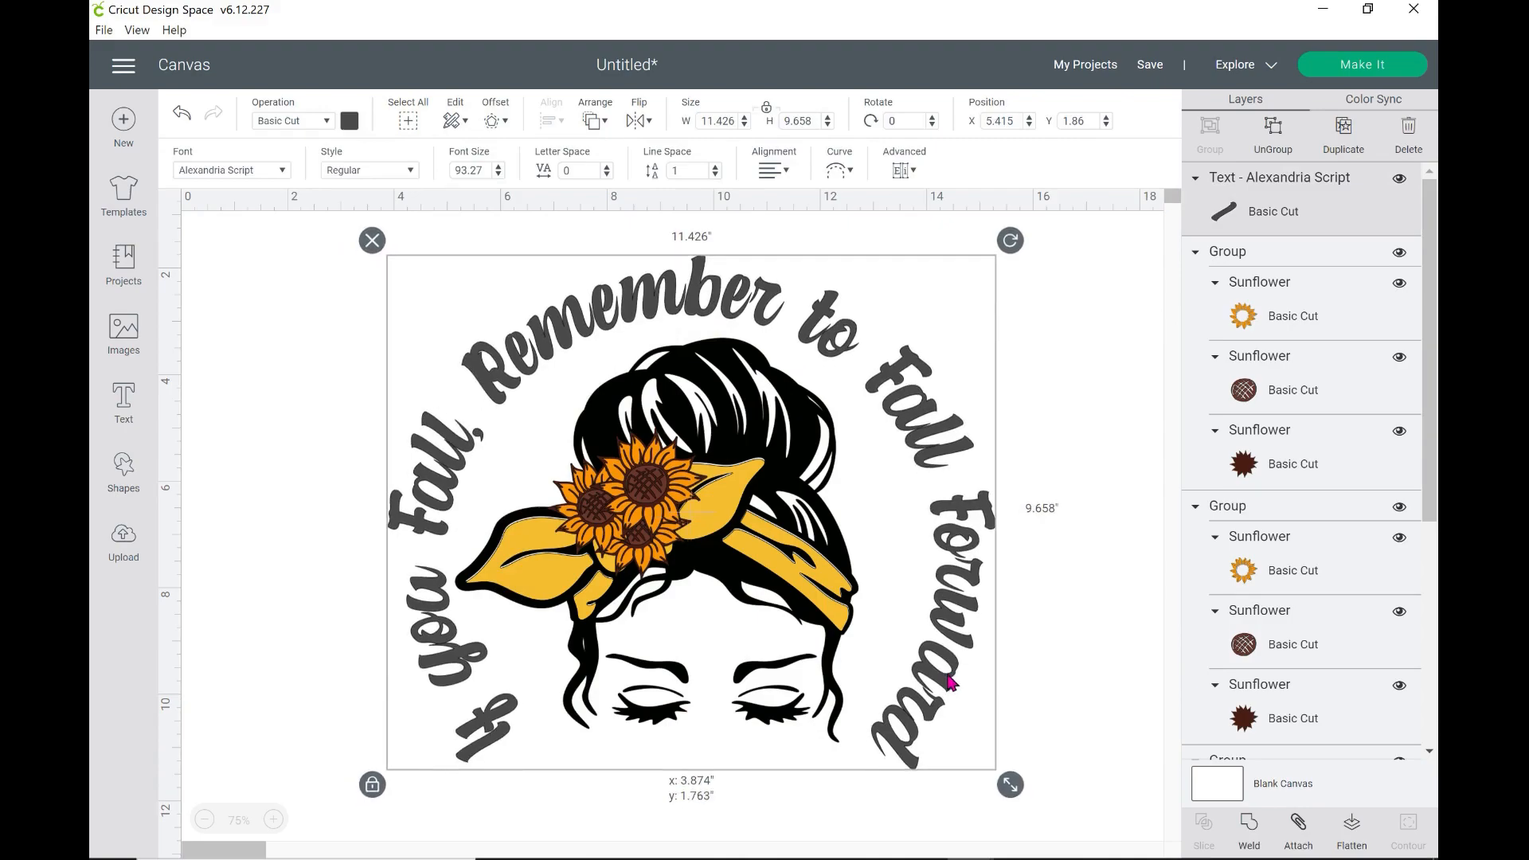
Recolor the arched phrase to black, matching the hair layer's material color
{"action": "left_click", "coordinate": [468, 446]}
{"action": "left_click", "coordinate": [351, 127]}
{"action": "left_click", "coordinate": [369, 211]}
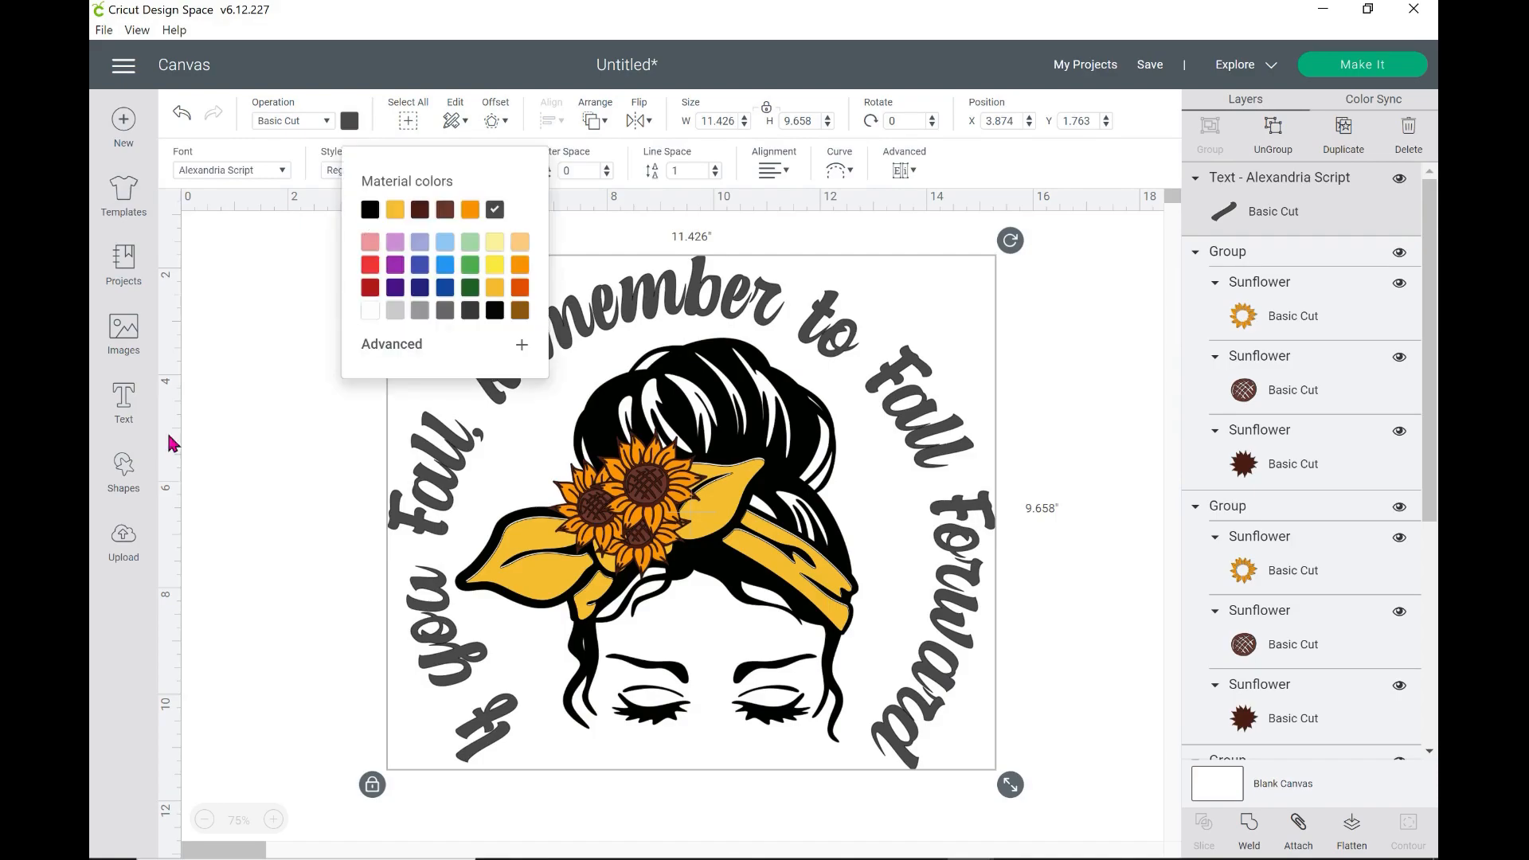
{"action": "left_click", "coordinate": [250, 405]}
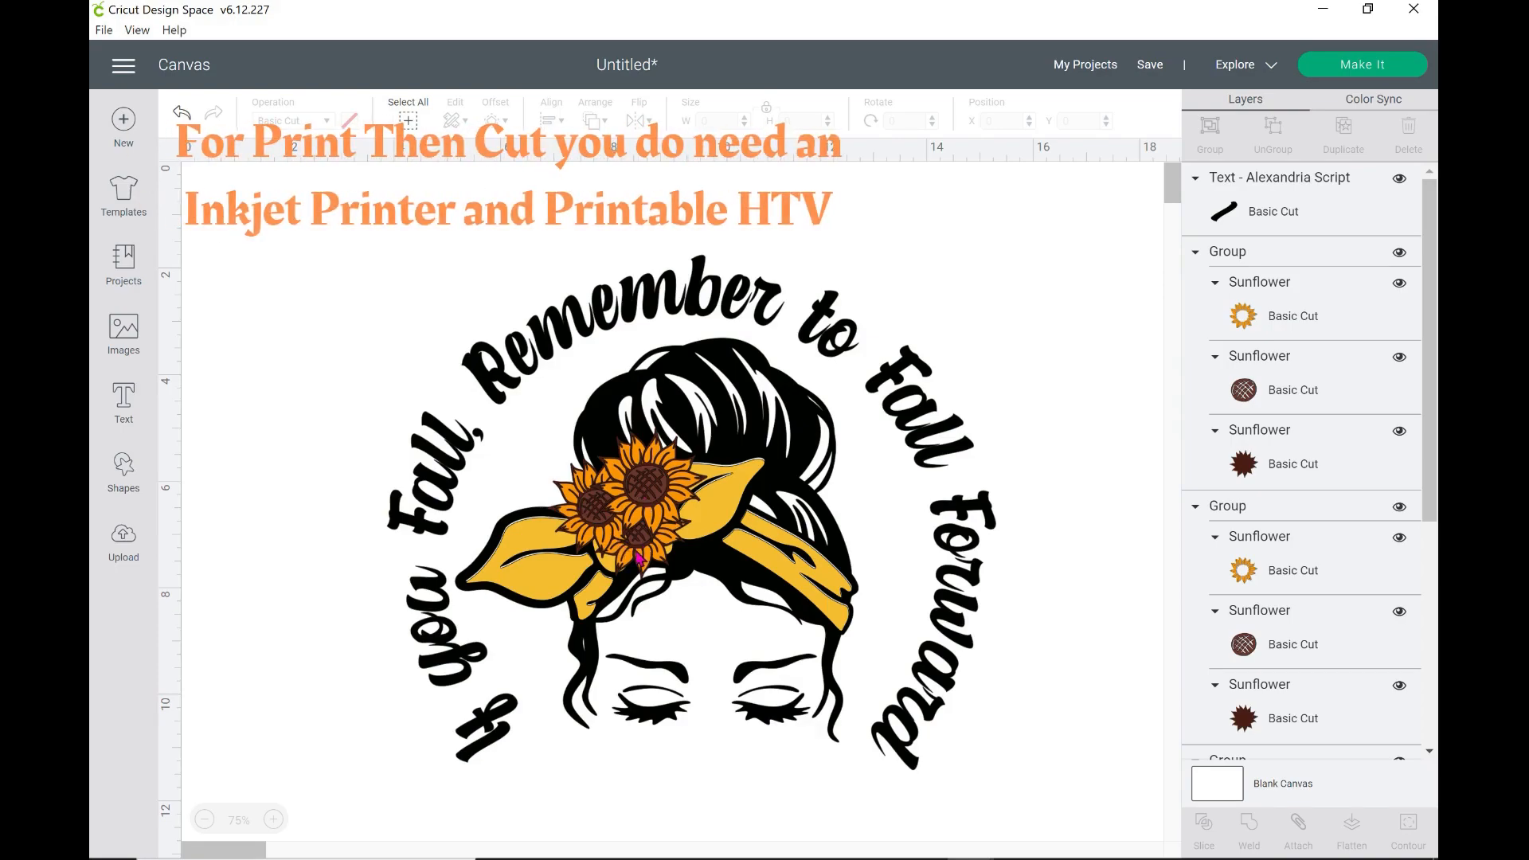
Flatten each of the three sunflower groups separately into a Print Then Cut image
{"action": "left_click", "coordinate": [651, 493]}
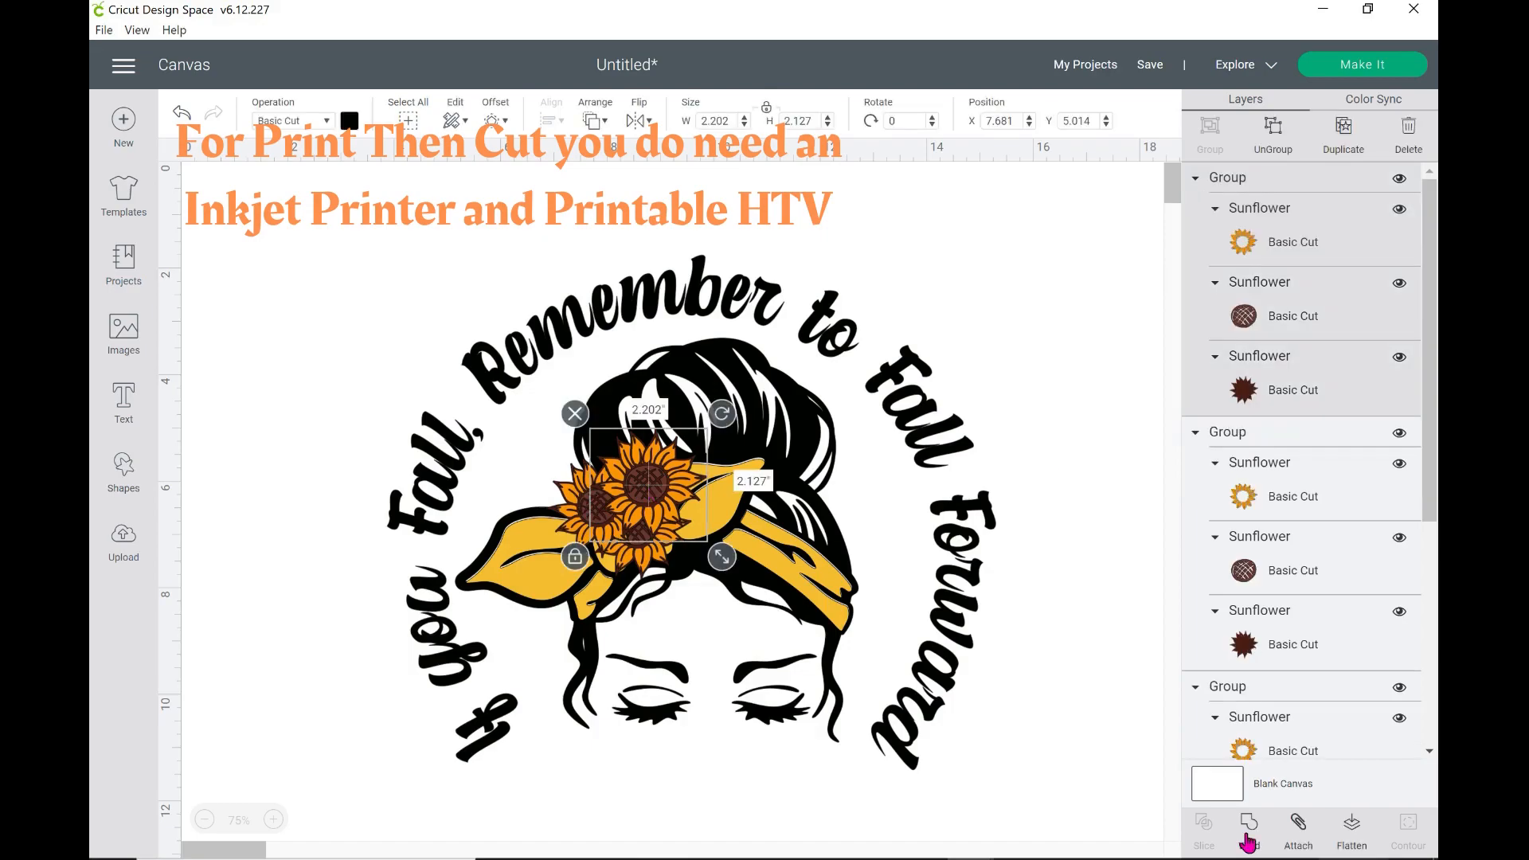
{"action": "left_click", "coordinate": [1354, 828]}
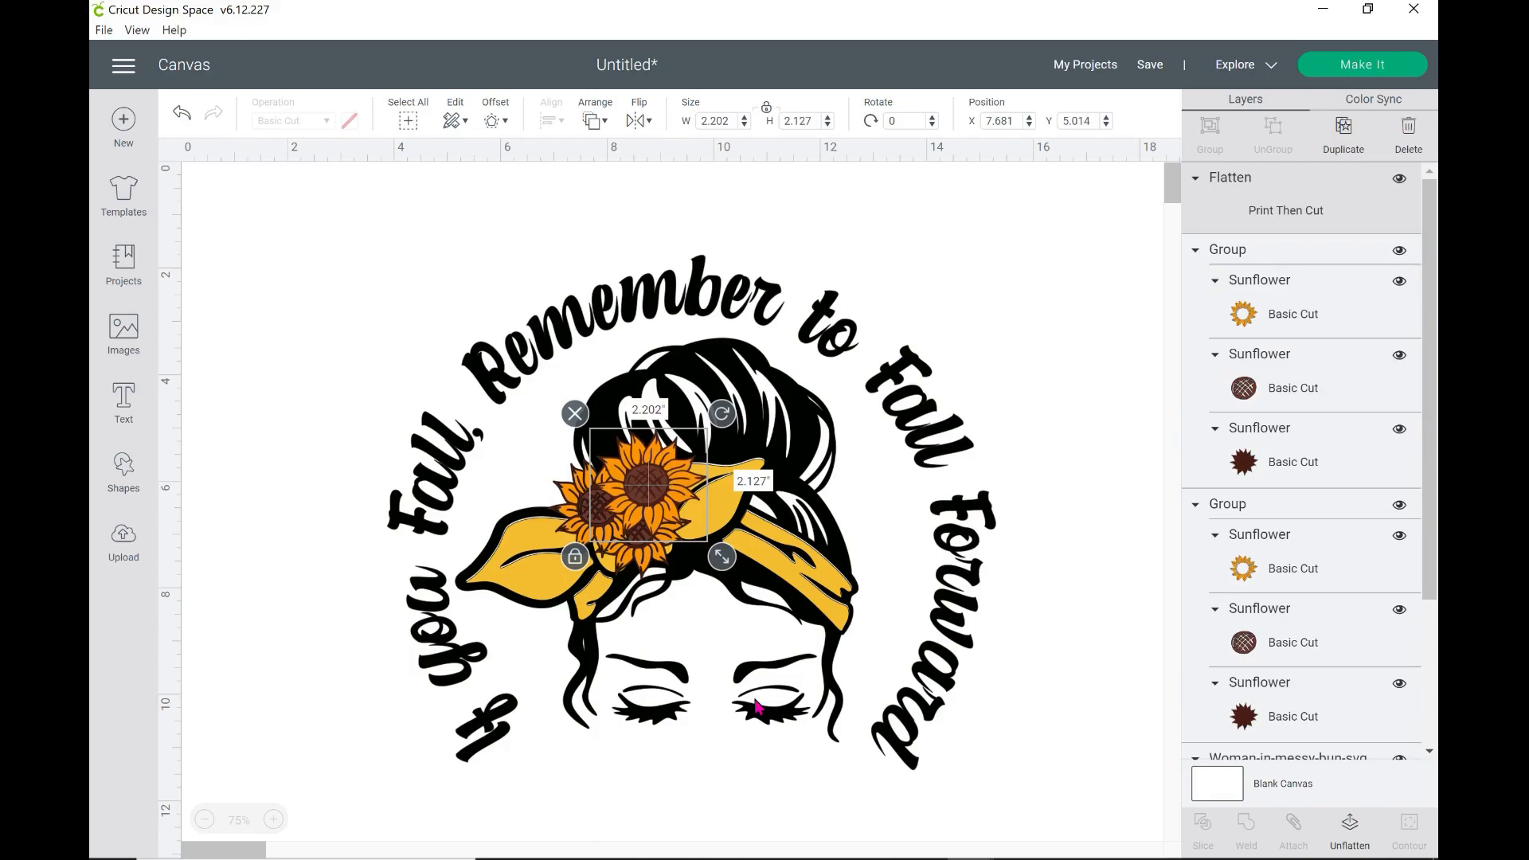
{"action": "left_click", "coordinate": [574, 504]}
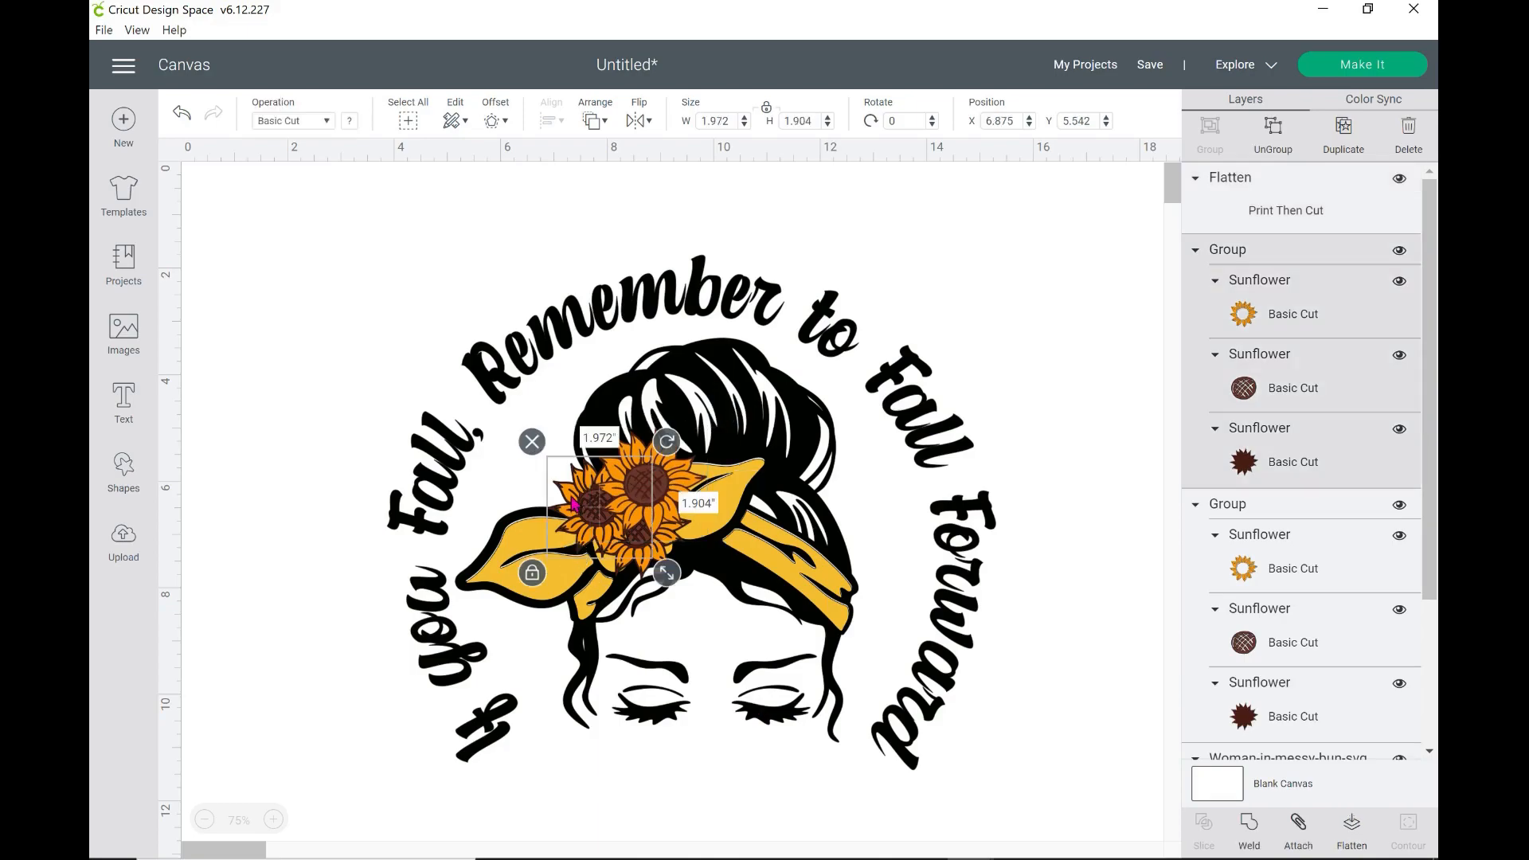
{"action": "left_click", "coordinate": [1355, 832]}
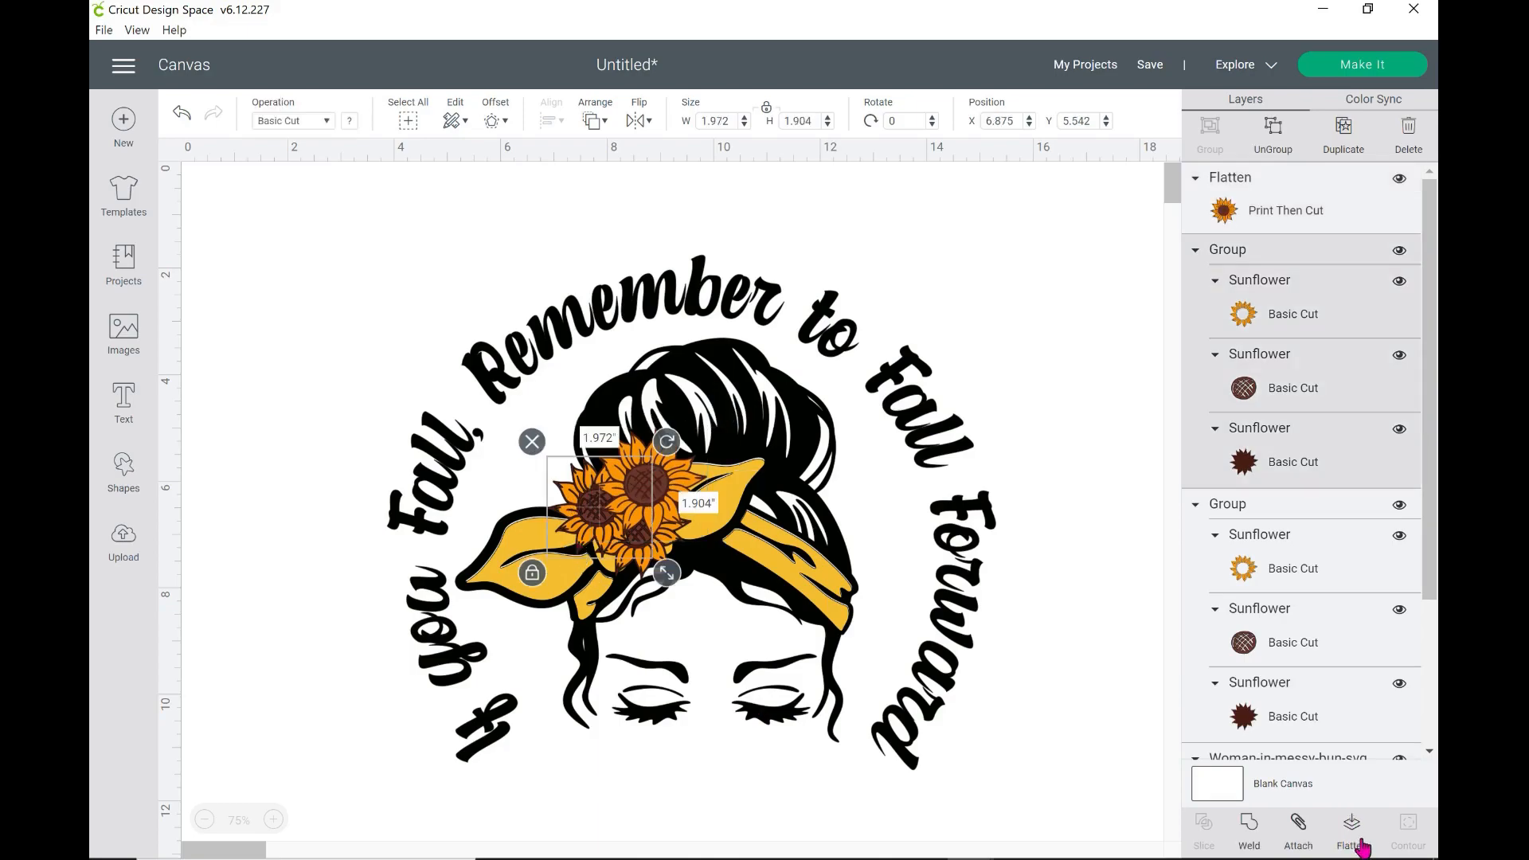
{"action": "left_click", "coordinate": [631, 550]}
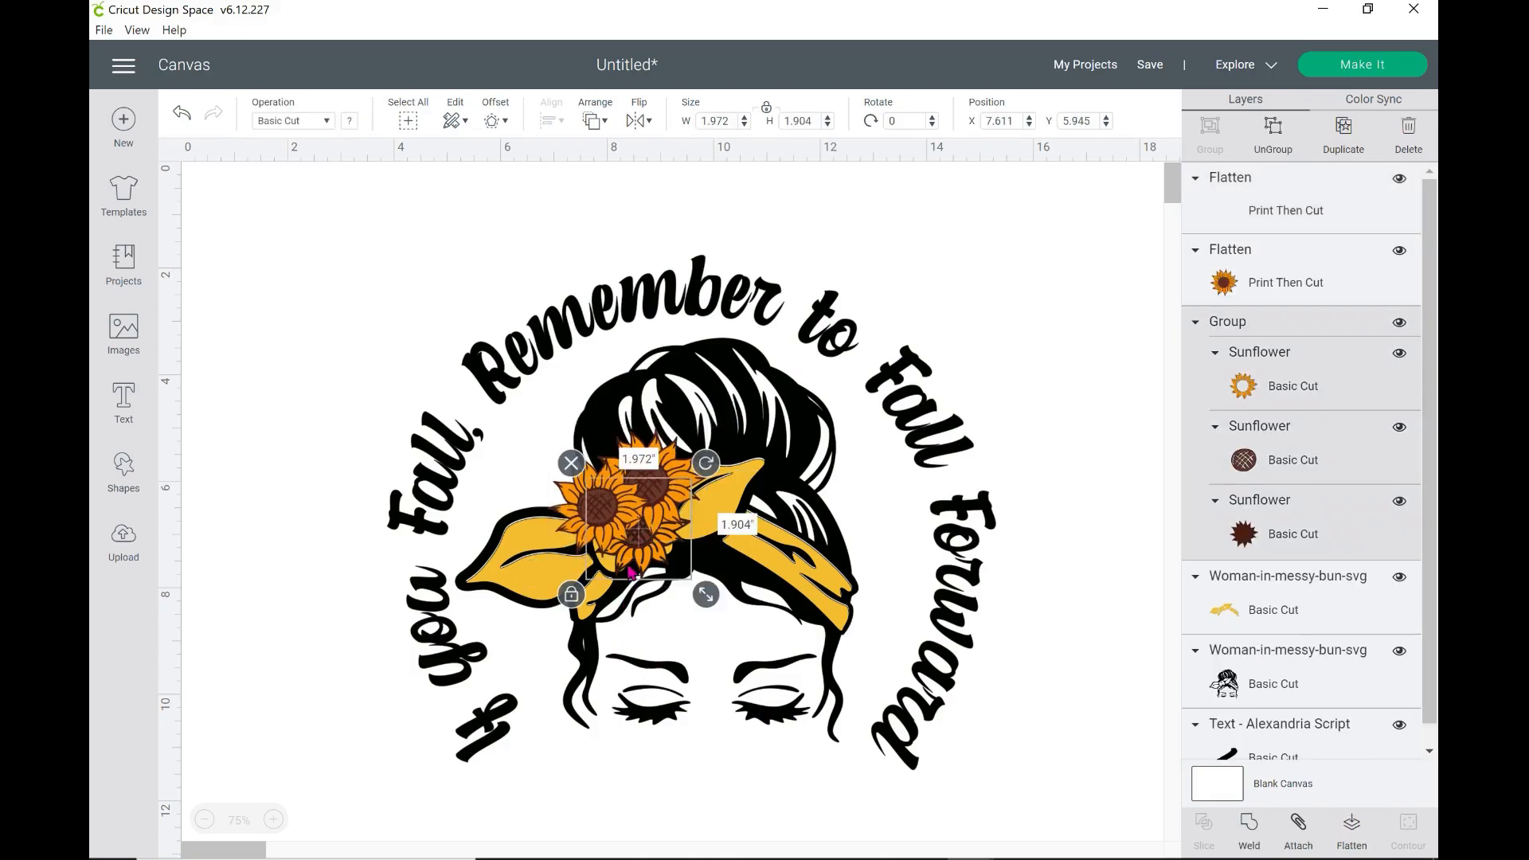
{"action": "left_click", "coordinate": [1358, 832]}
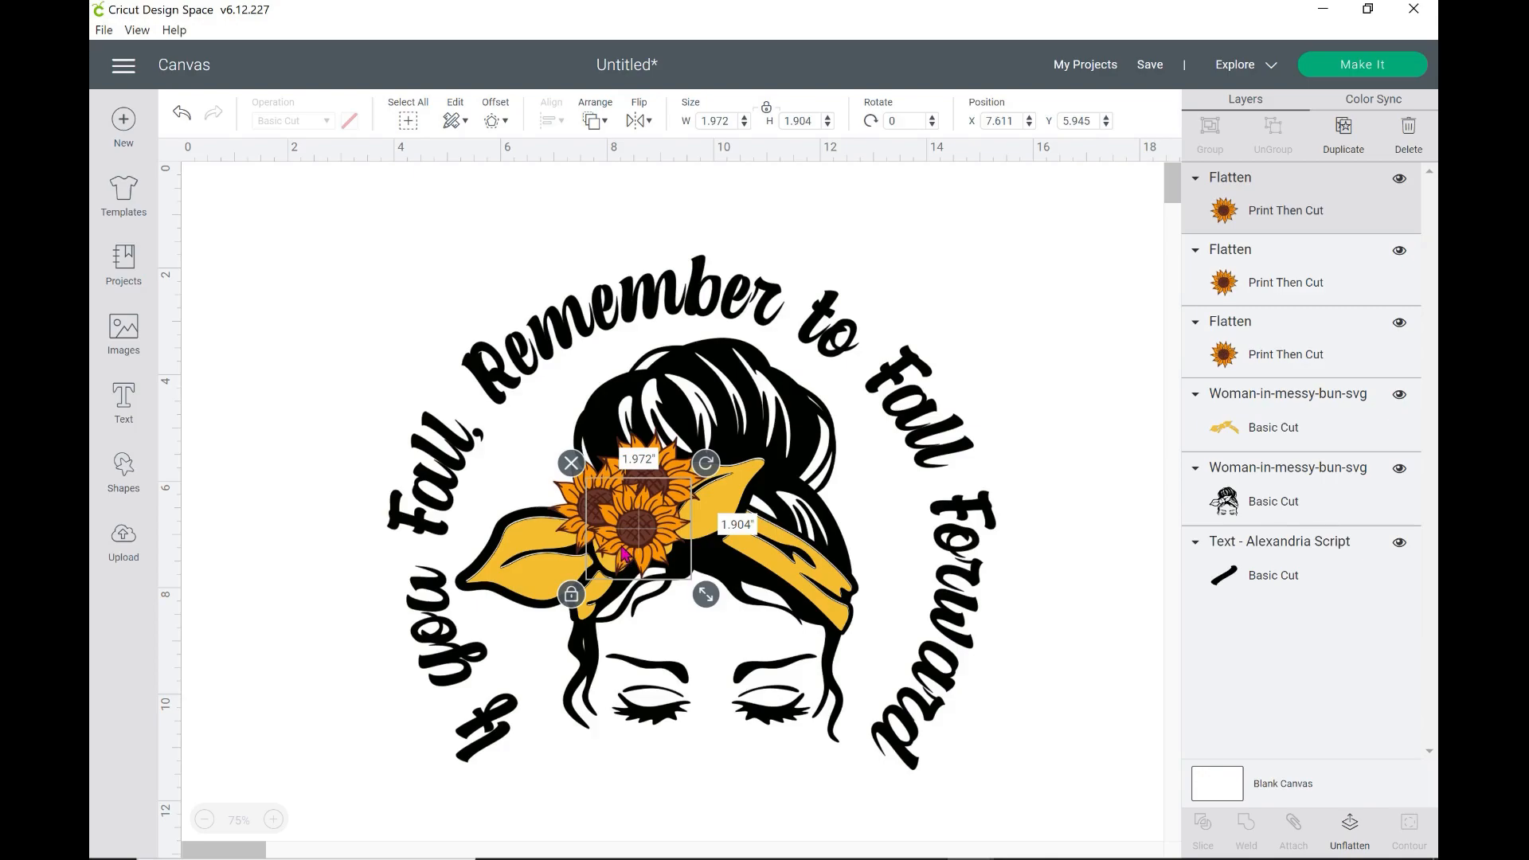
Select all three flattened sunflowers and attach them together
{"action": "left_click", "coordinate": [575, 503], "text": "shift"}
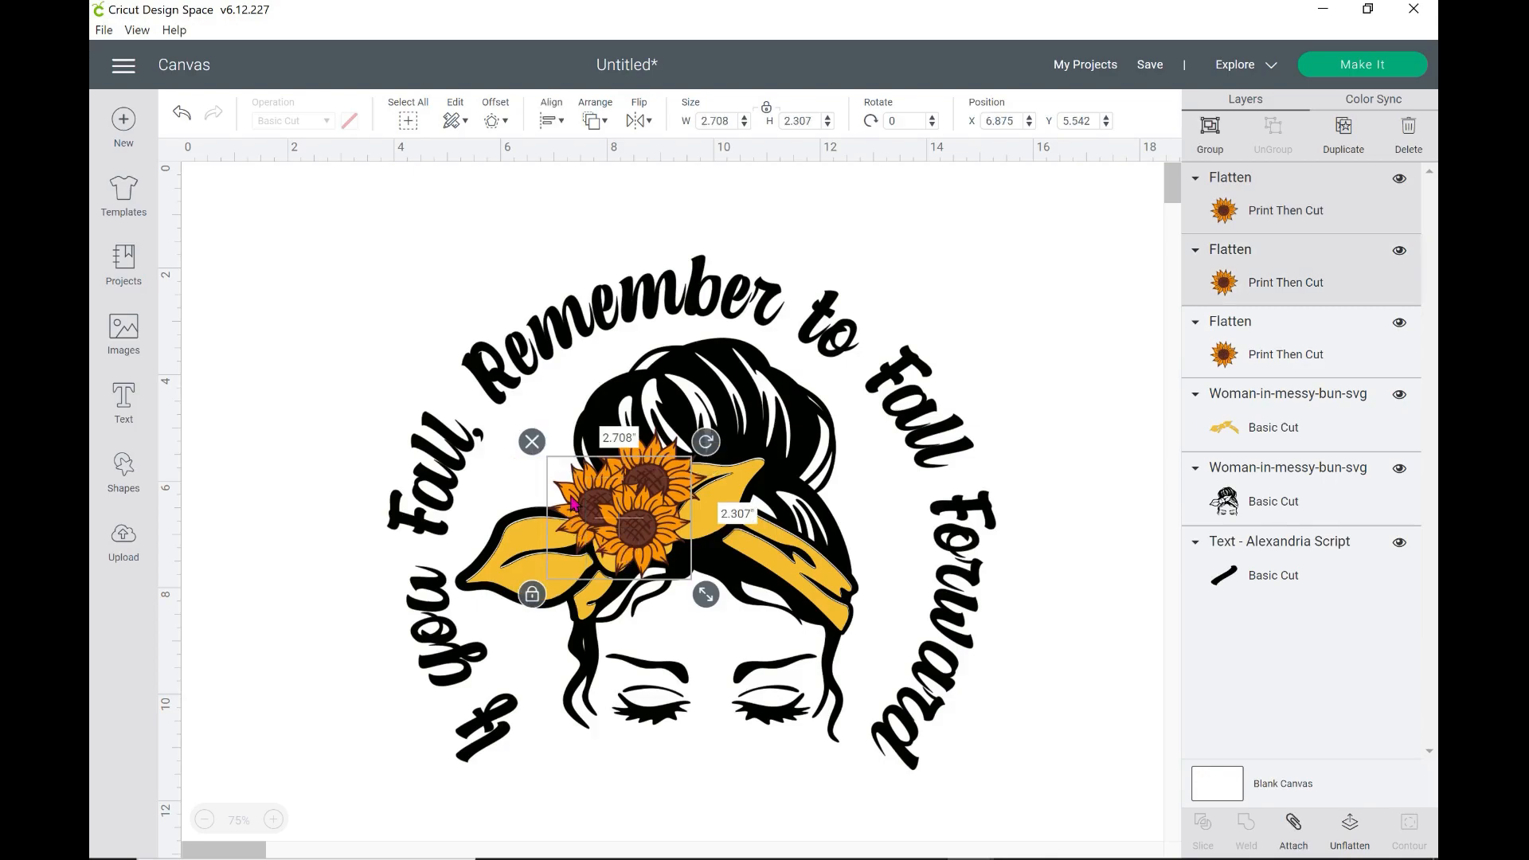
{"action": "left_click", "coordinate": [670, 458], "text": "shift"}
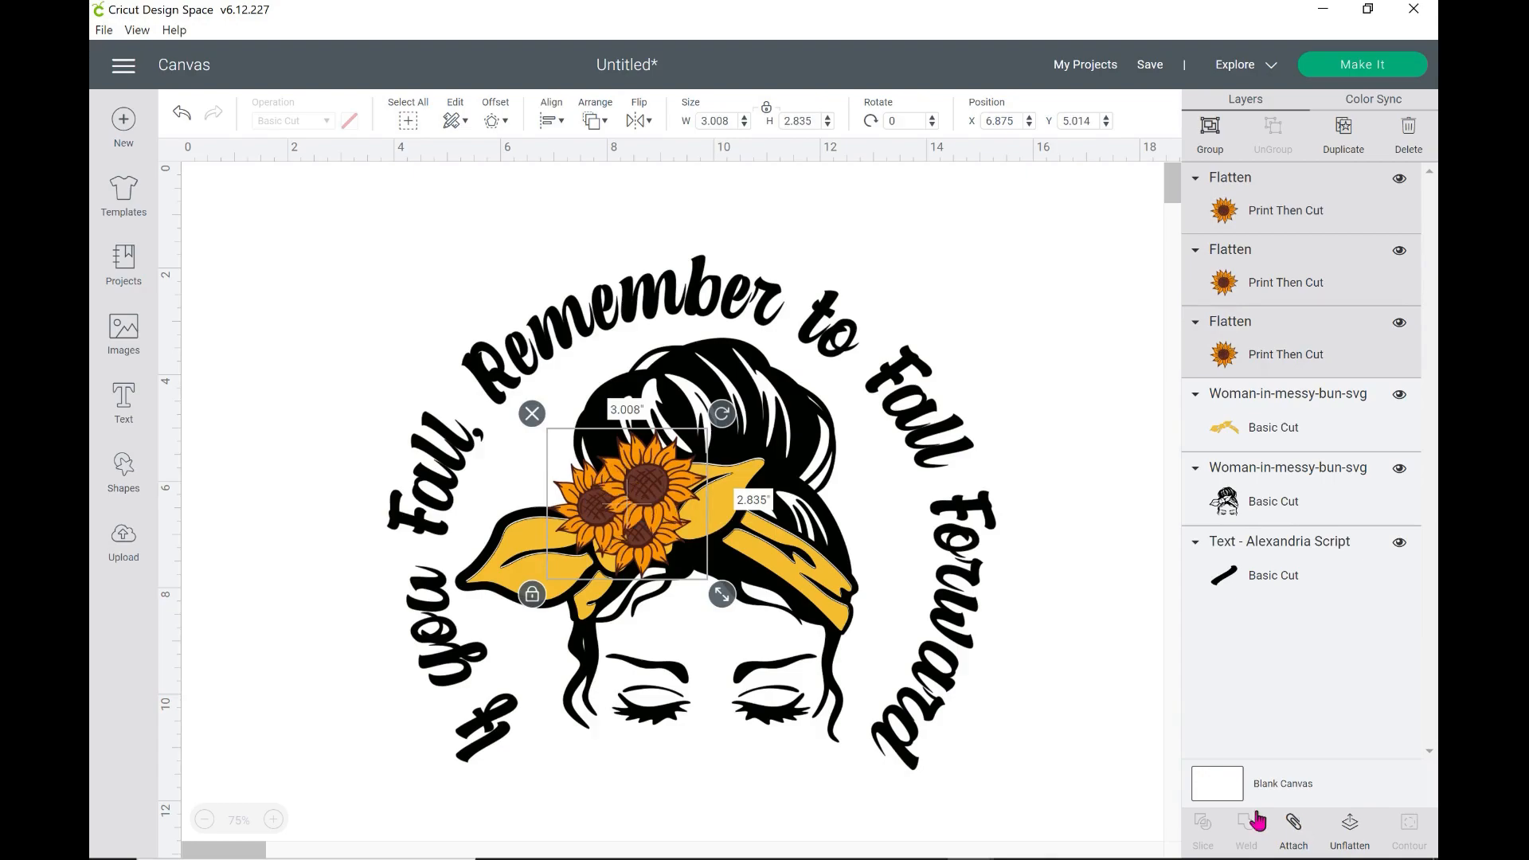
{"action": "left_click", "coordinate": [1295, 825]}
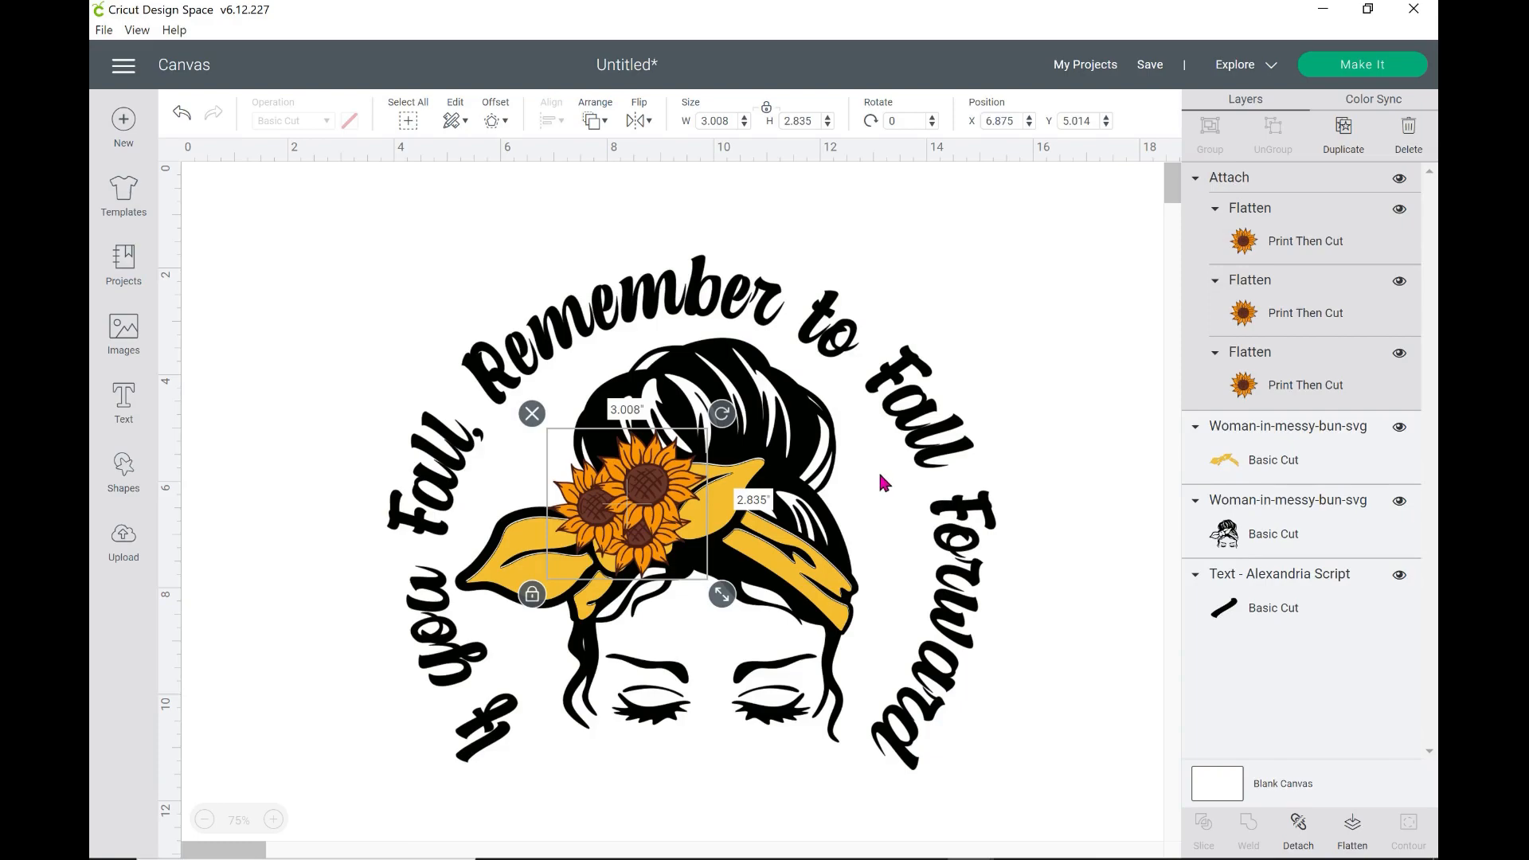
Select the arched phrase together with the black messy bun hair layer and attach them to each other
{"action": "left_click", "coordinate": [1042, 698]}
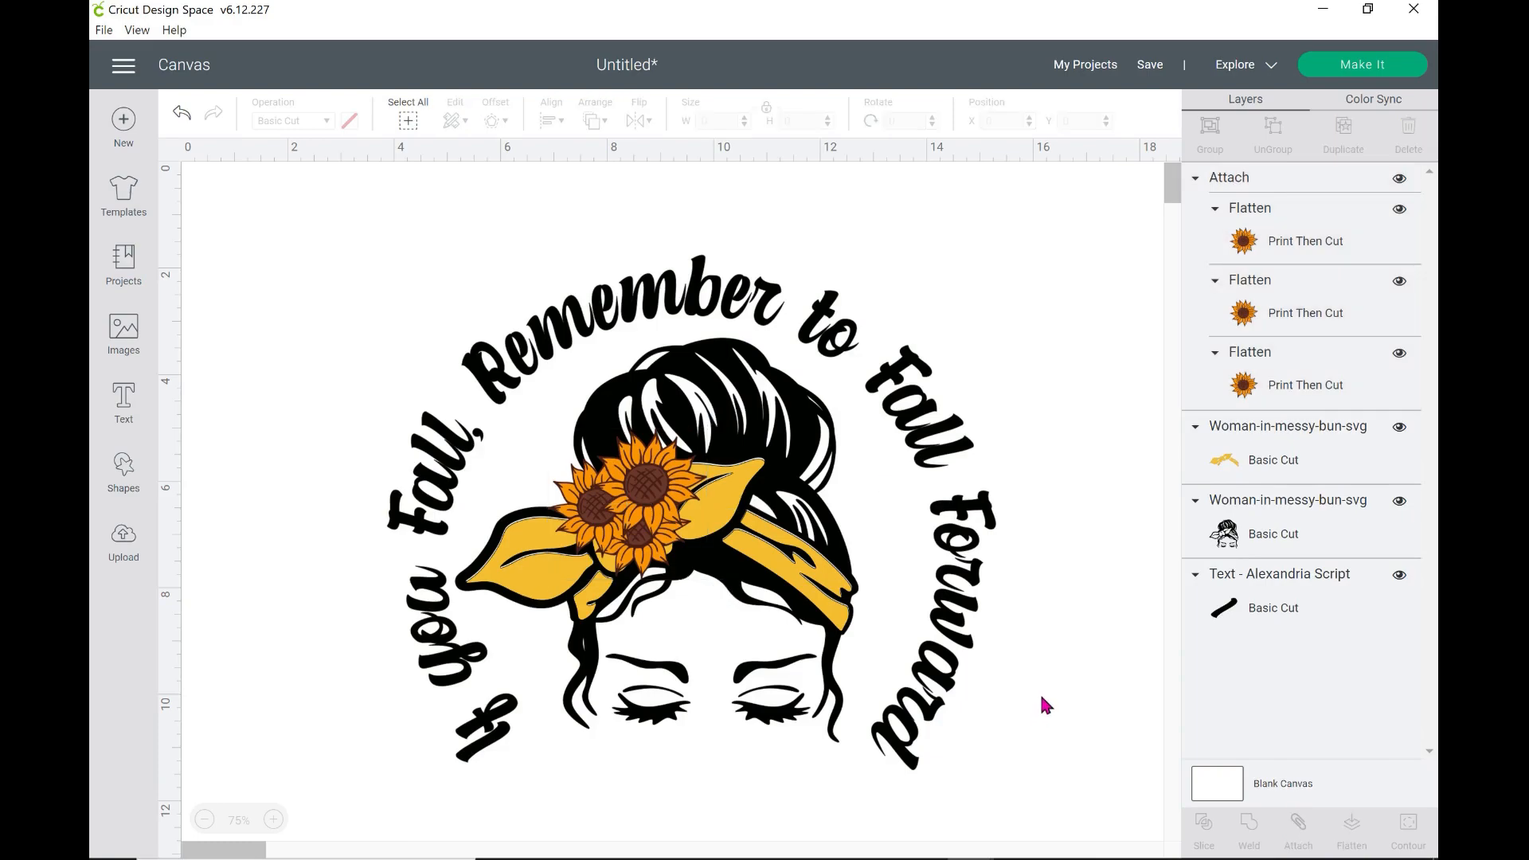
{"action": "left_click", "coordinate": [934, 437]}
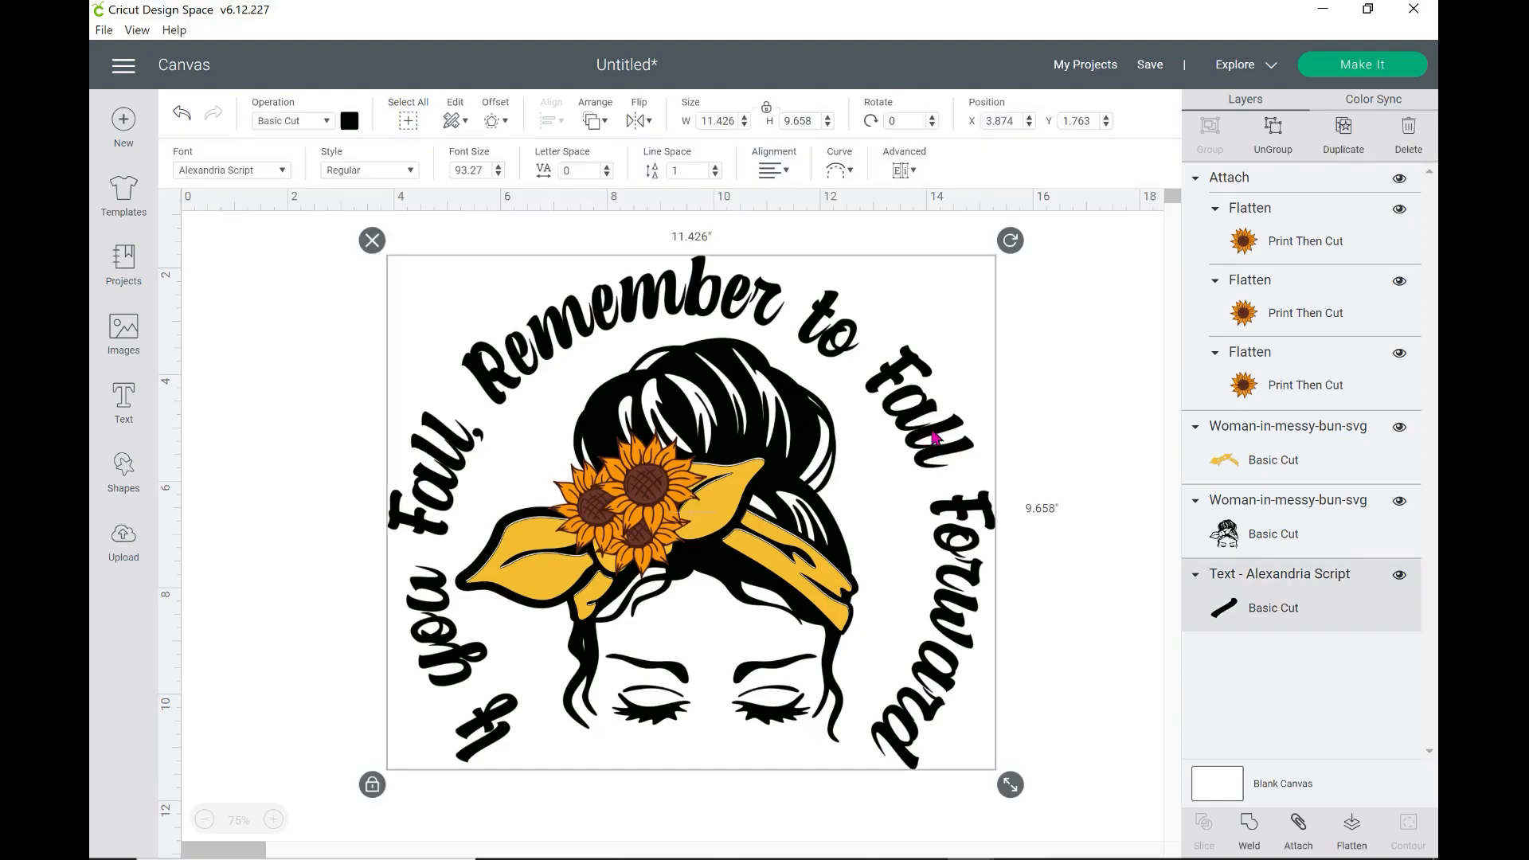
{"action": "left_click_drag", "start_coordinate": [828, 421], "coordinate": [823, 417]}
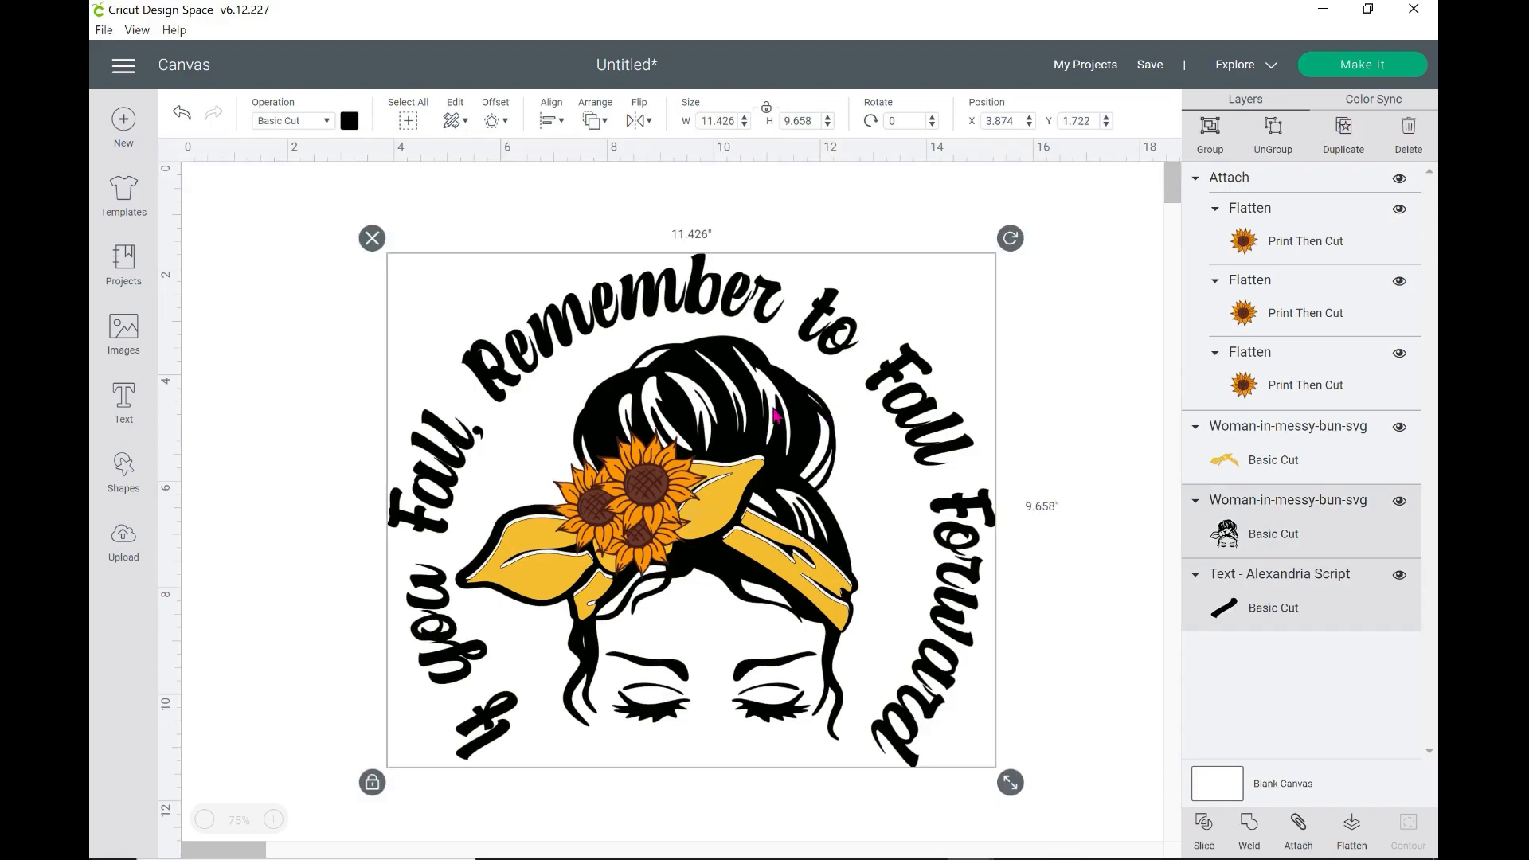
{"action": "left_click", "coordinate": [1300, 829]}
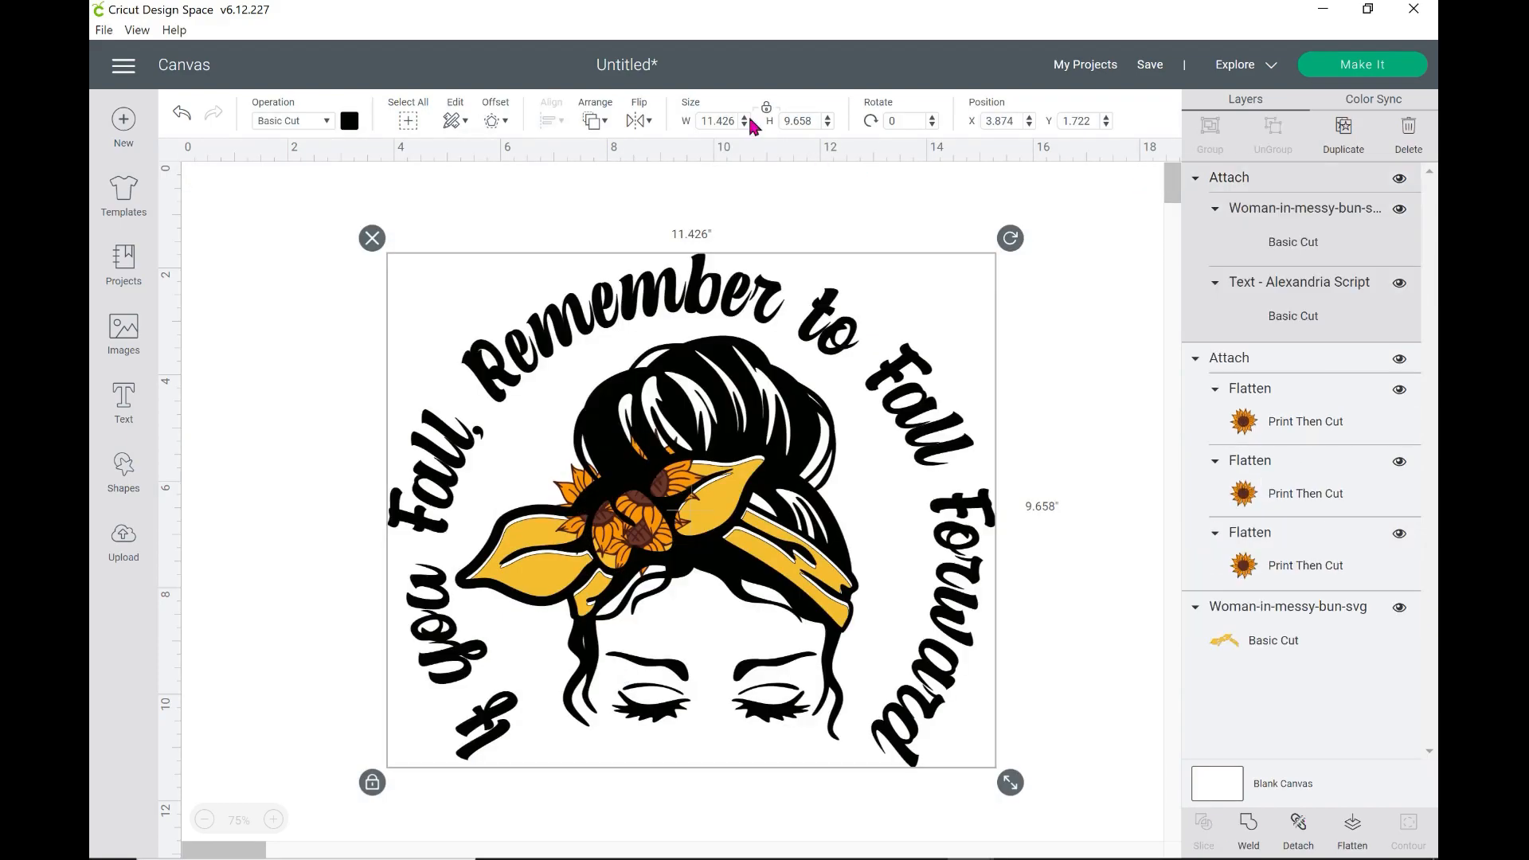
Send the attached hair and phrase to the back, behind the yellow bandana and the sunflowers
{"action": "left_click", "coordinate": [594, 121]}
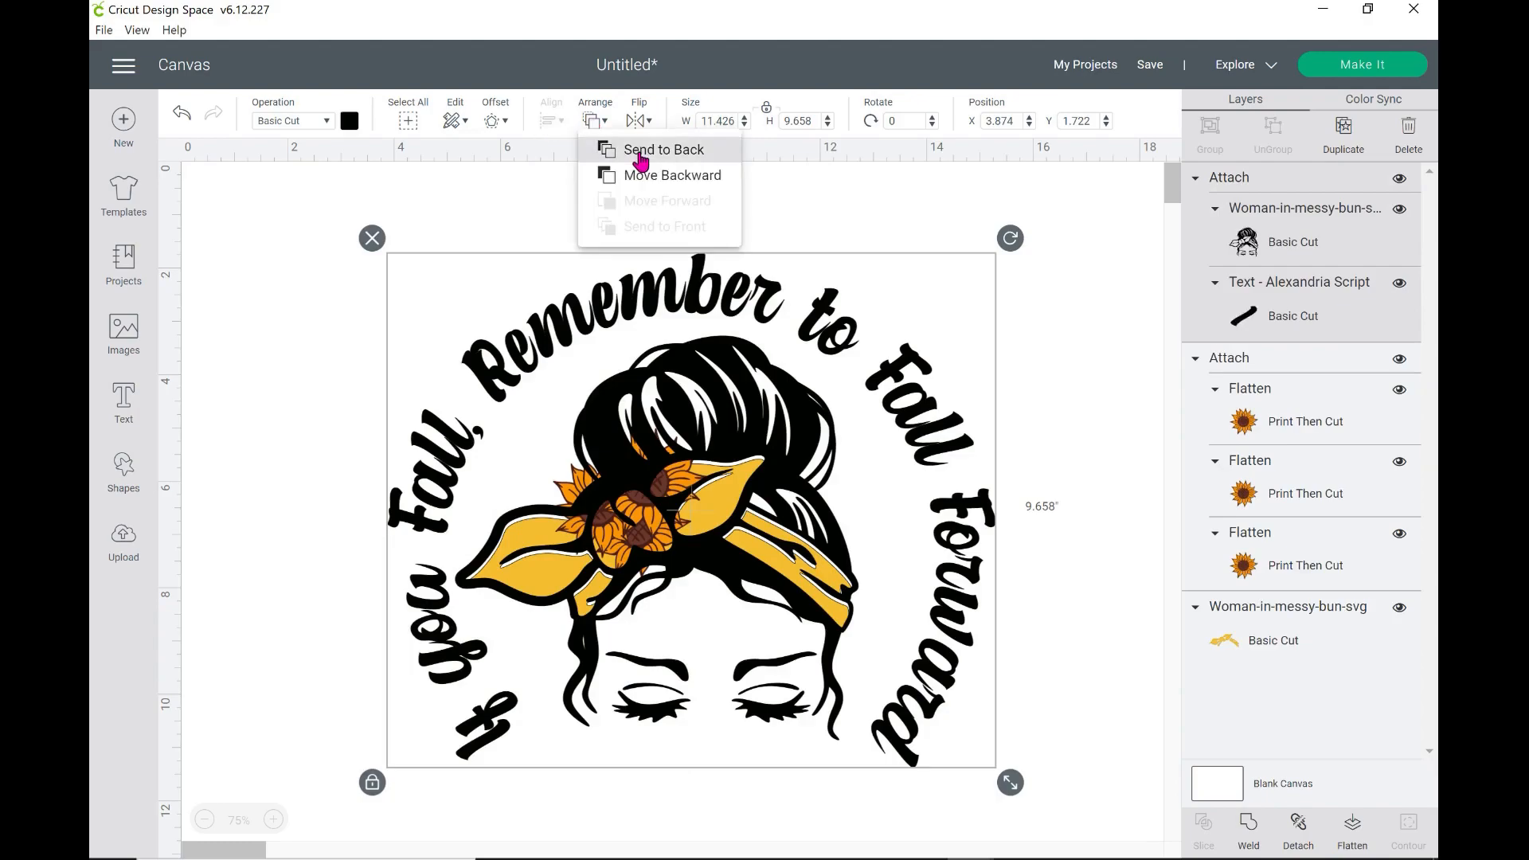
{"action": "left_click", "coordinate": [641, 152]}
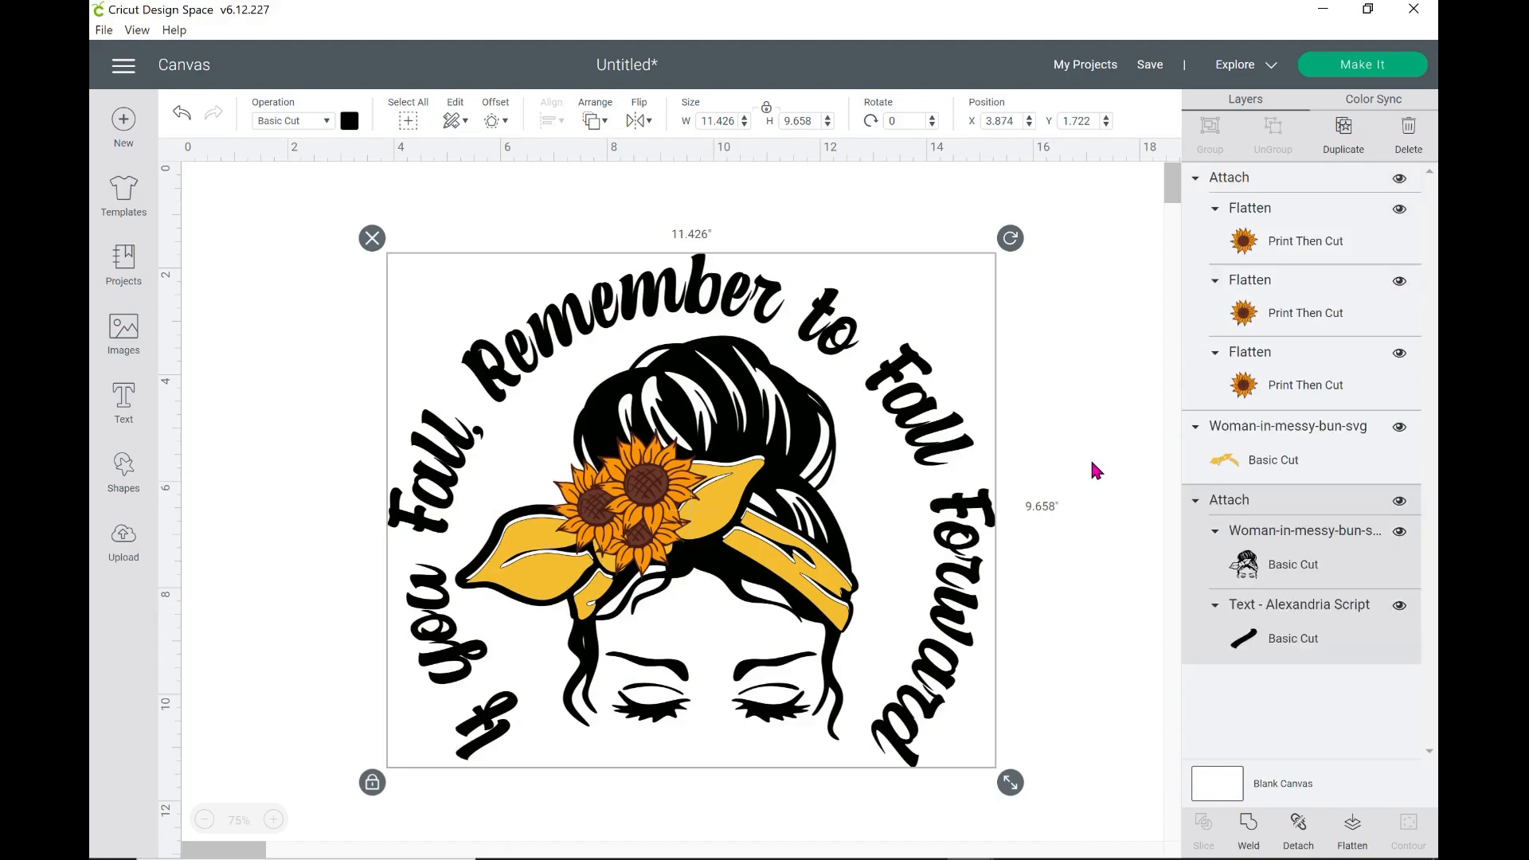
{"action": "left_click", "coordinate": [906, 400]}
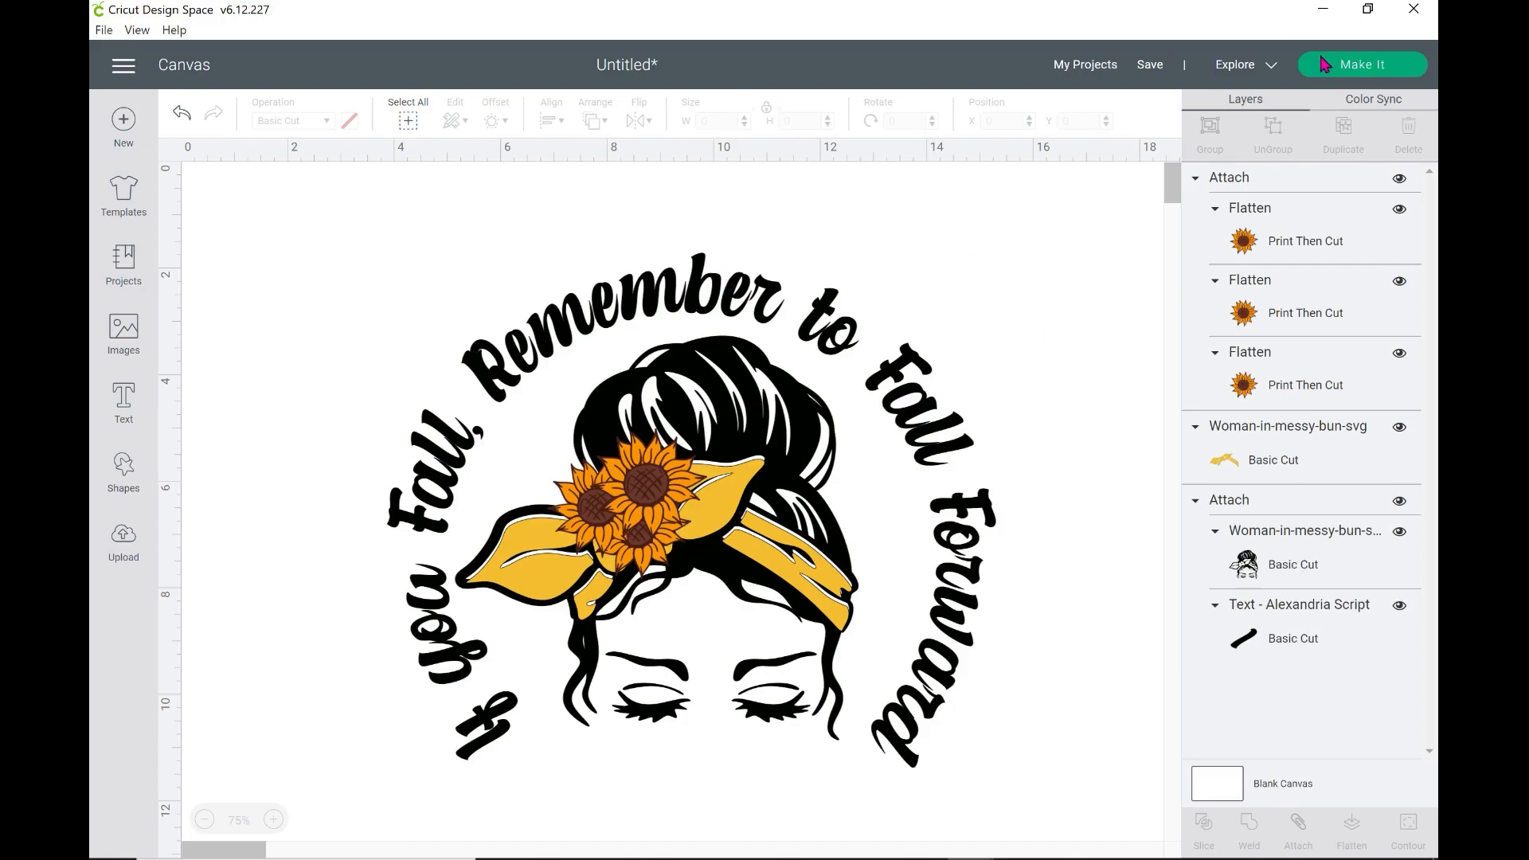
Send the design to mat preparation and check the layouts of the yellow bandana mat and the black hair-and-text mat
{"action": "left_click", "coordinate": [1377, 76]}
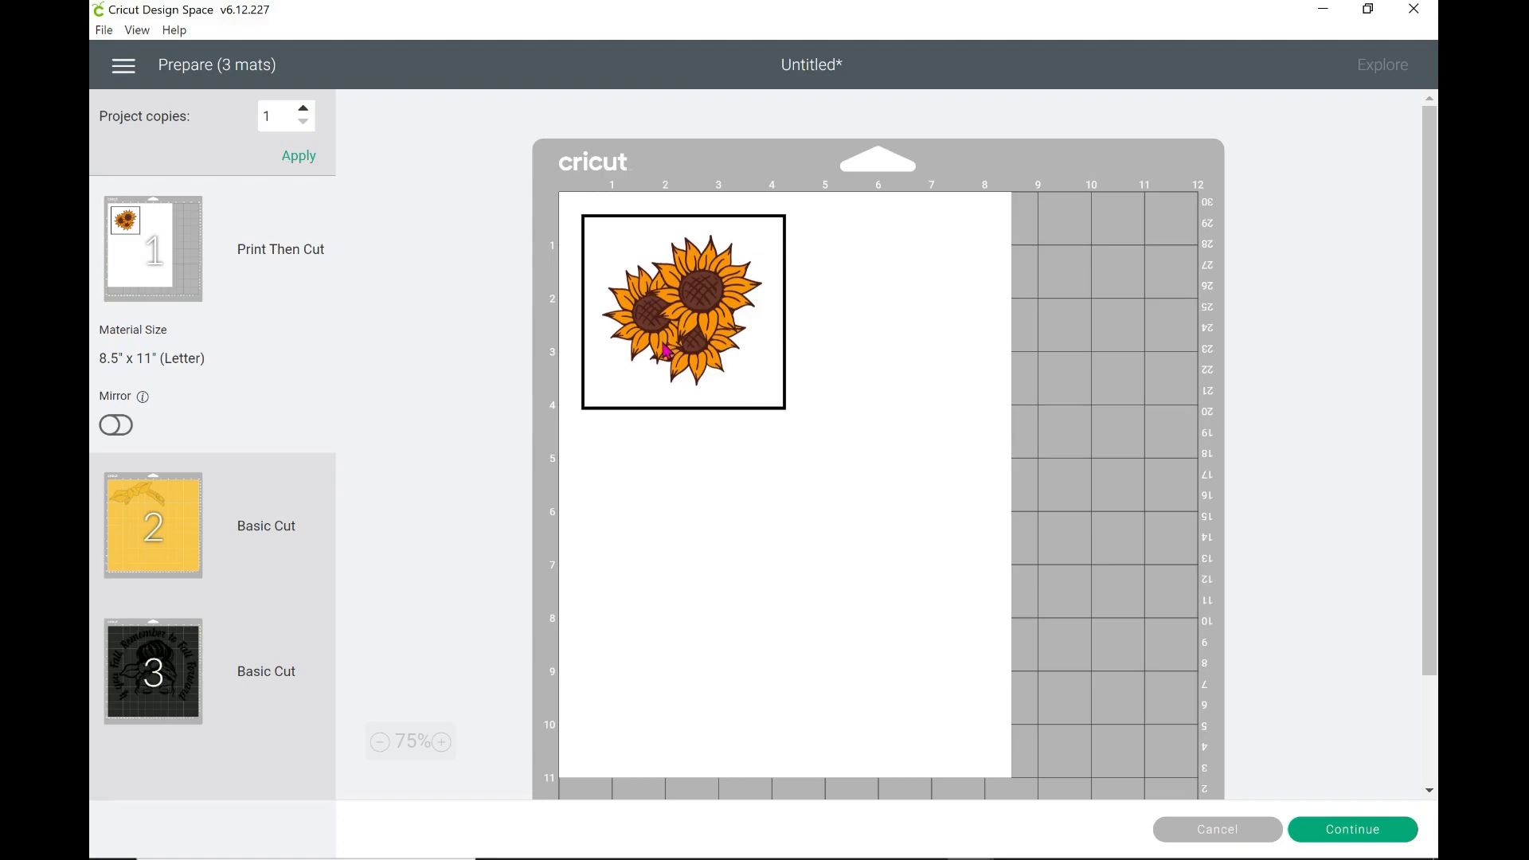
{"action": "left_click", "coordinate": [176, 545]}
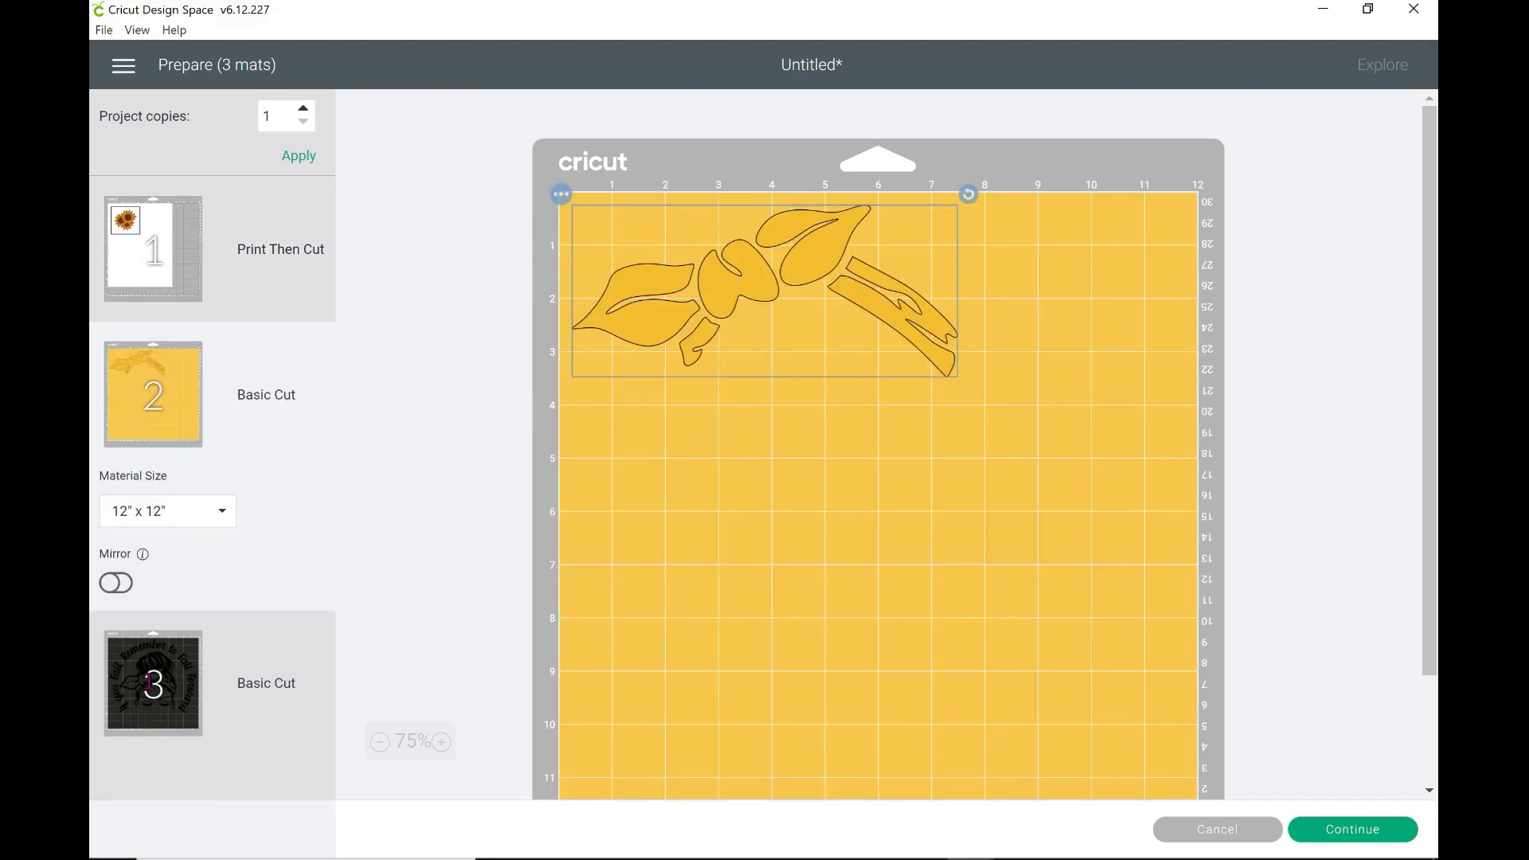
{"action": "left_click", "coordinate": [148, 683]}
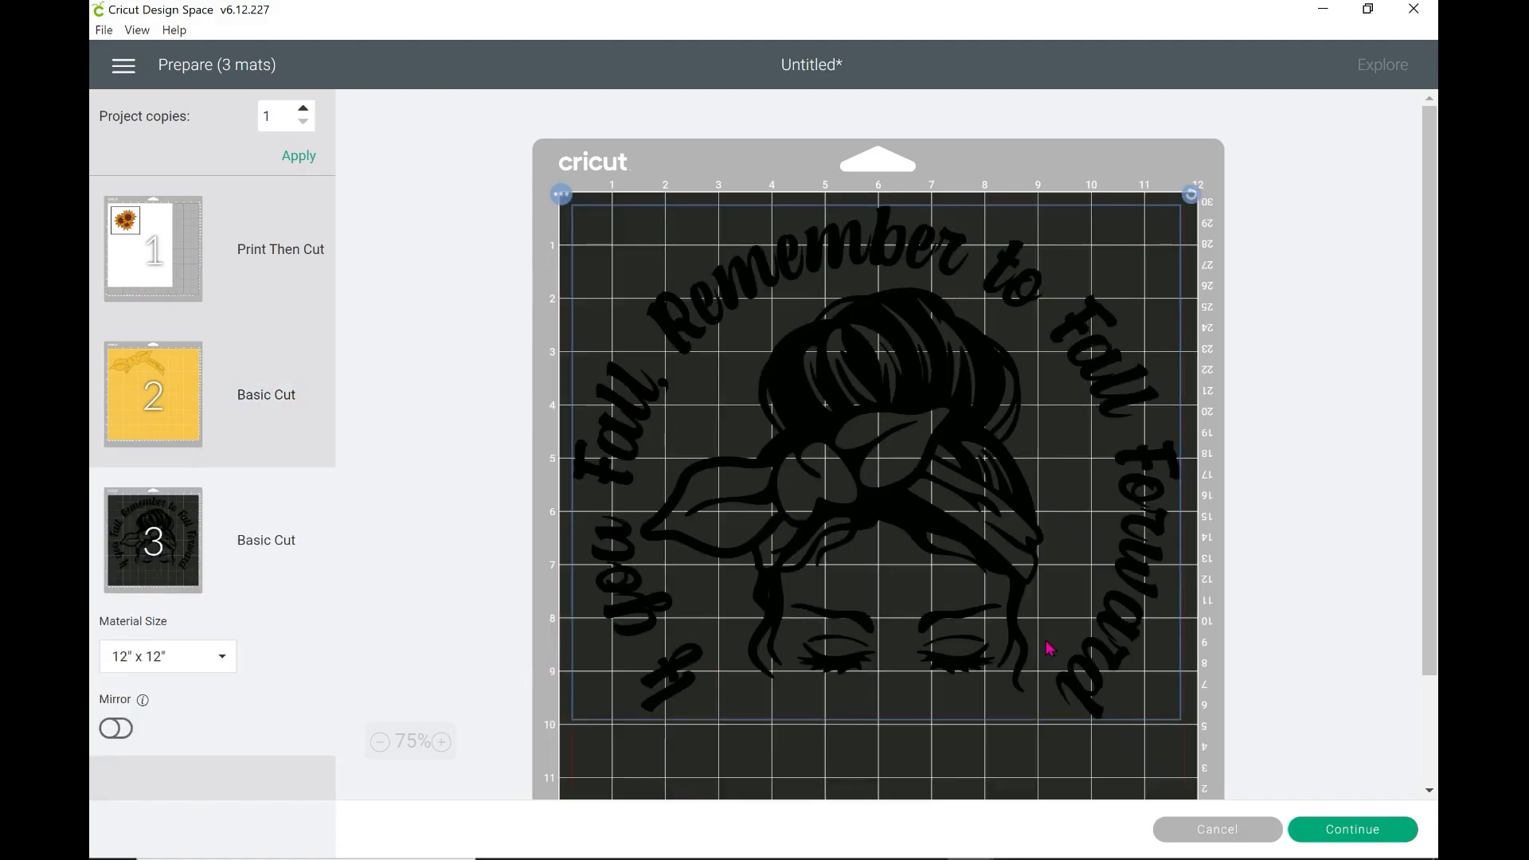